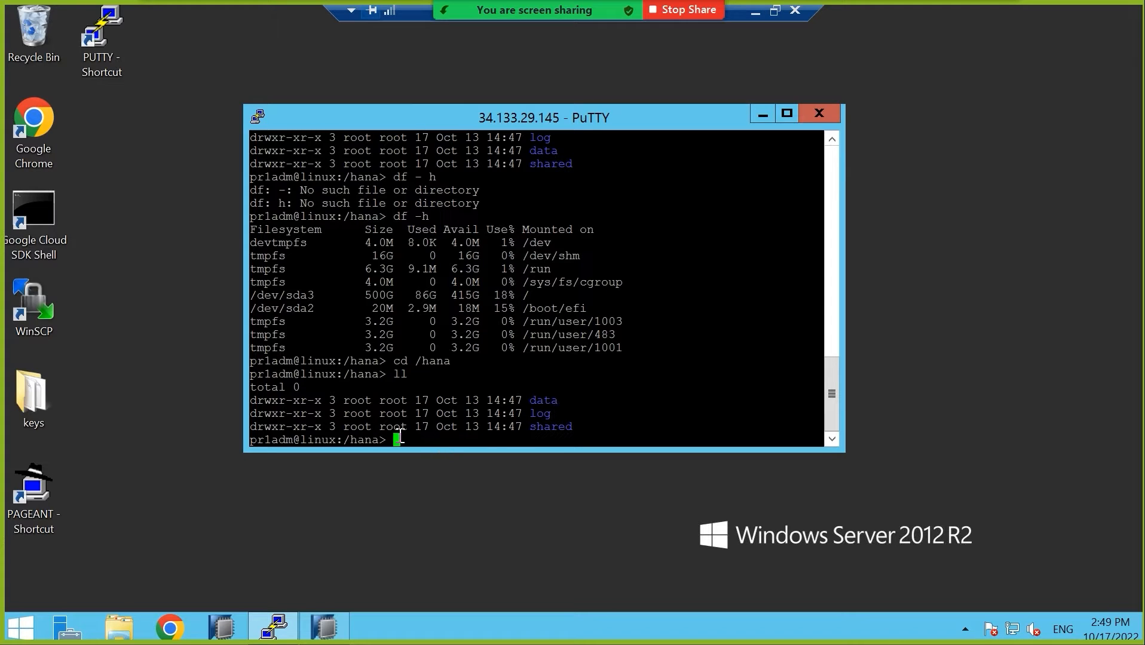
- Change into the log directory under /hana and list its contents in long format
{"action": "type", "text": "CD LOG"}
{"action": "key", "text": "Return"}
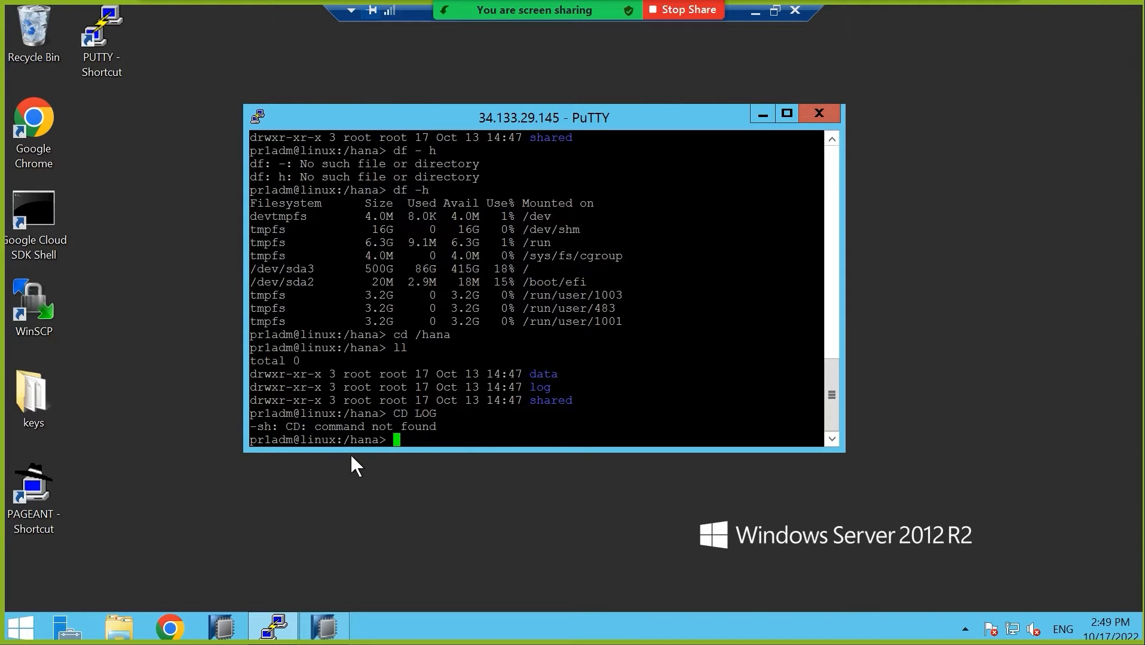
{"action": "type", "text": "cd log"}
{"action": "key", "text": "Return"}
{"action": "type", "text": "ll"}
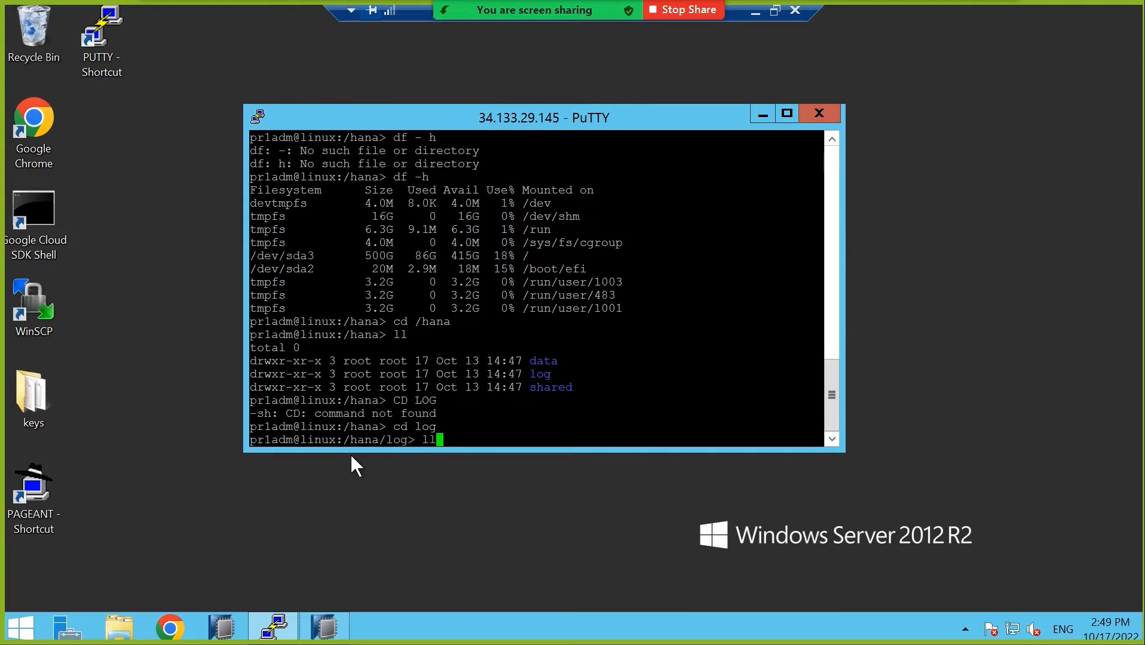
{"action": "key", "text": "Return"}
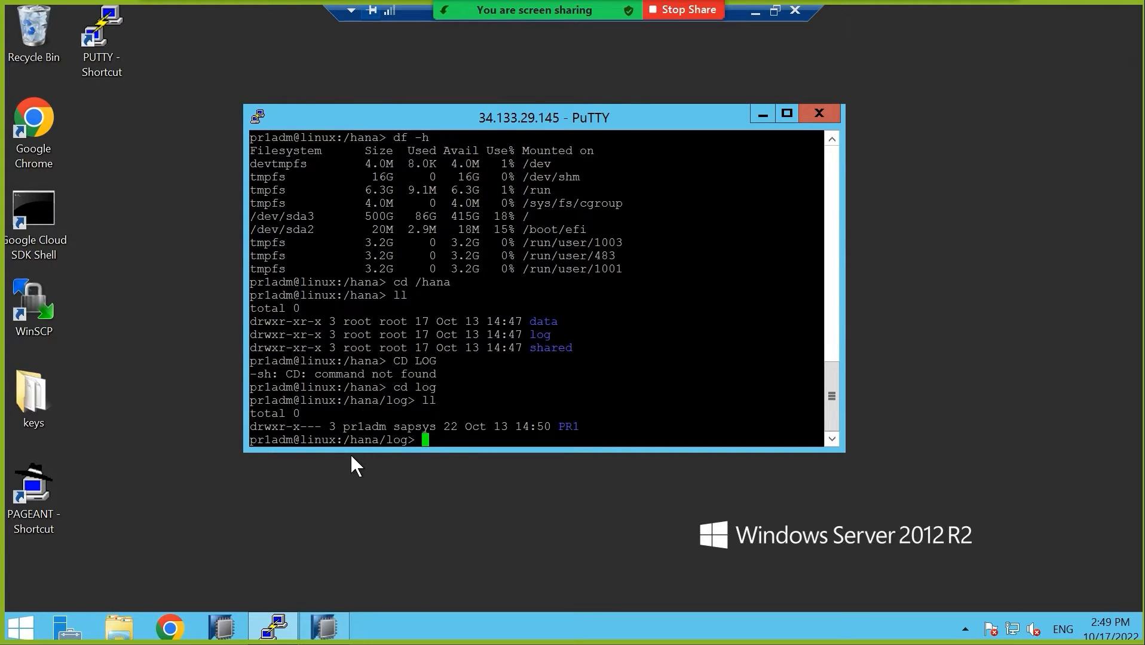
- Go down through PR1 into the mnt00001 directory, listing the contents at each level
{"action": "type", "text": "cd PR1"}
{"action": "key", "text": "Return"}
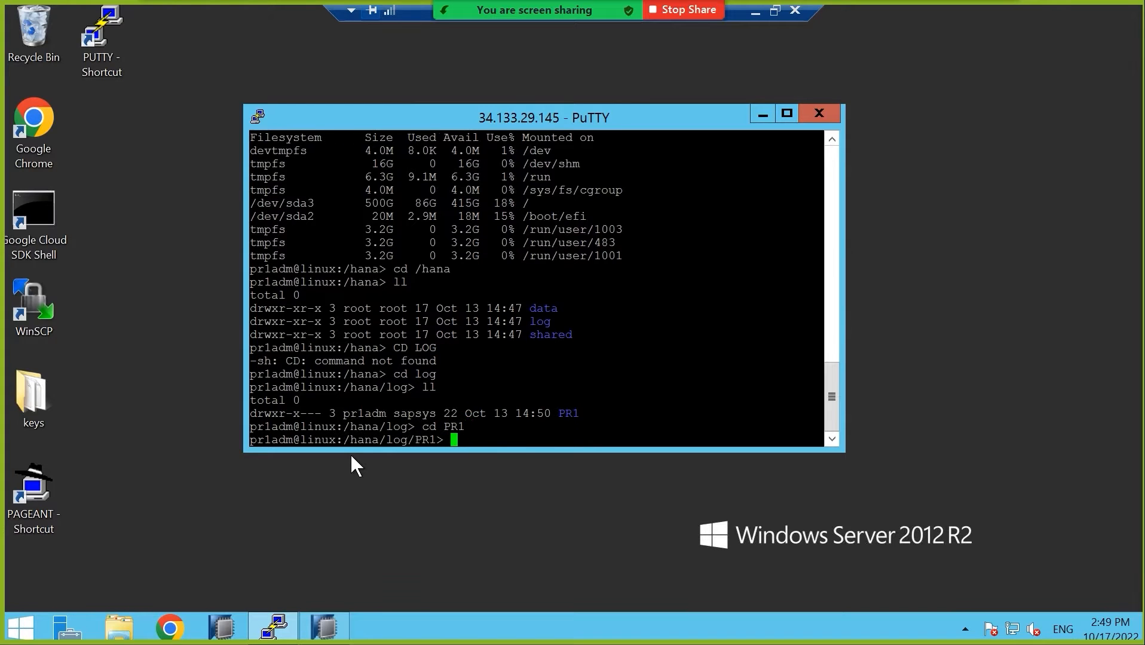
{"action": "type", "text": "ll"}
{"action": "key", "text": "Return"}
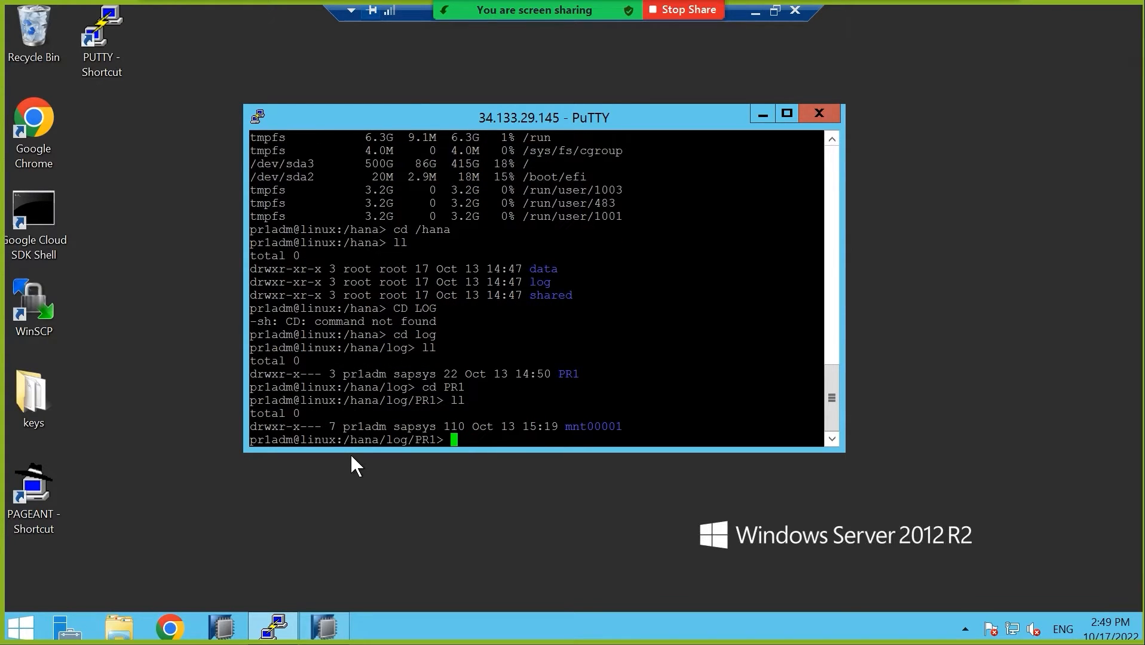
{"action": "type", "text": "cd mnt00001"}
{"action": "key", "text": "Return"}
{"action": "type", "text": "ll"}
{"action": "key", "text": "Return"}
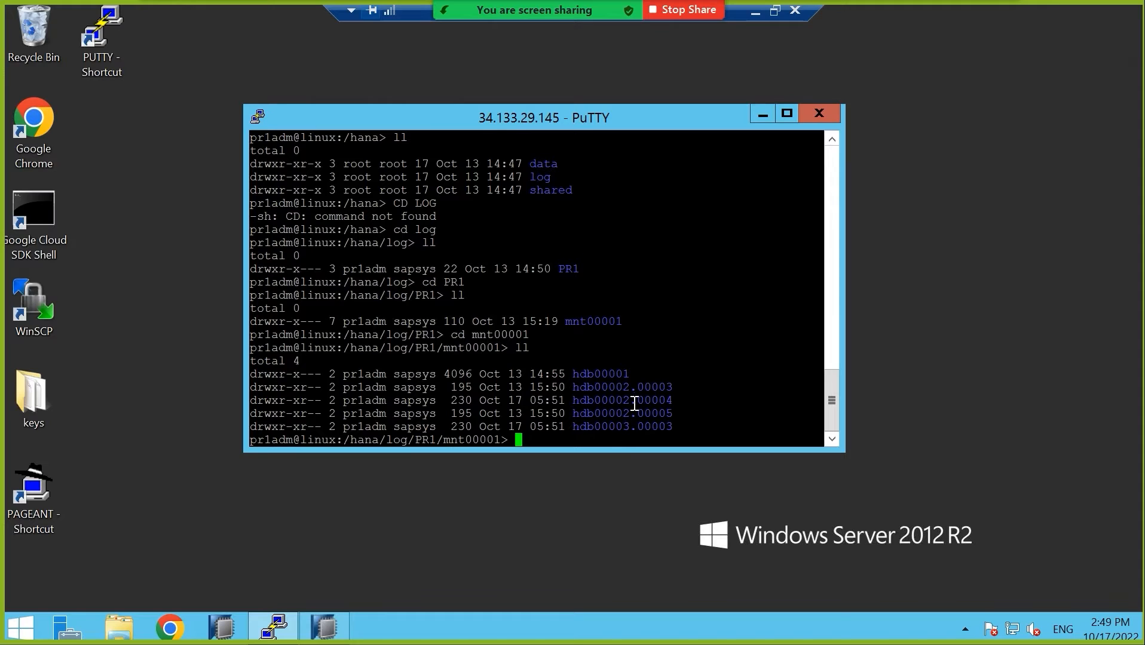
- Change into hdb00001, list its files, and highlight the log segment entries in the maximized terminal window
{"action": "type", "text": "cd hdb00001"}
{"action": "key", "text": "Return"}
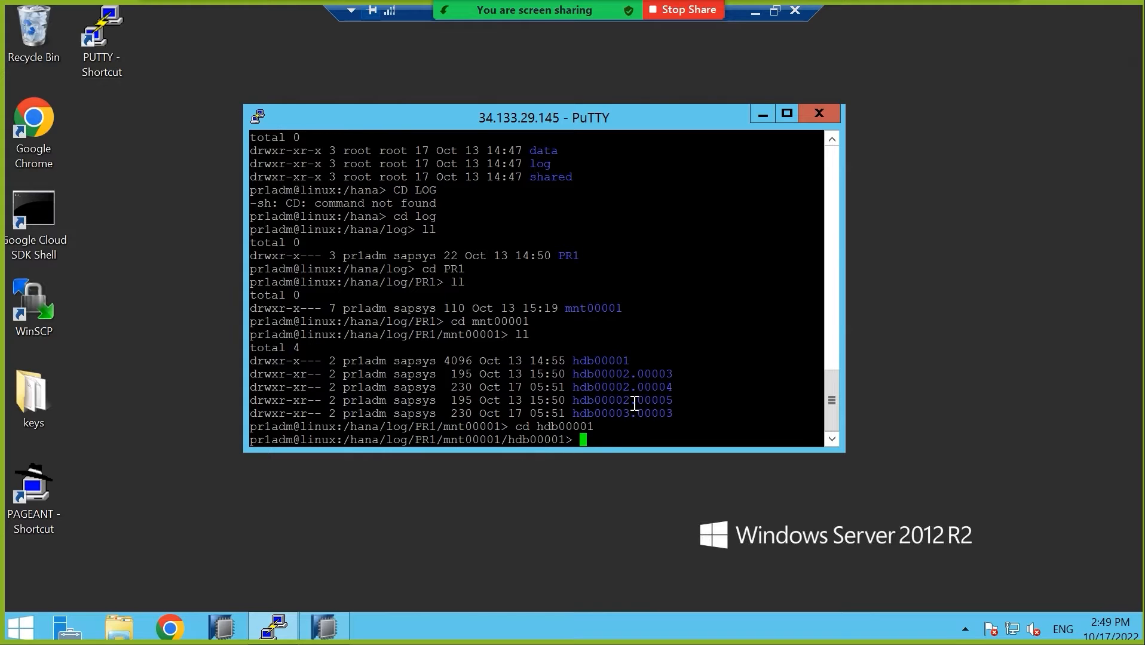
{"action": "type", "text": "ll"}
{"action": "key", "text": "Return"}
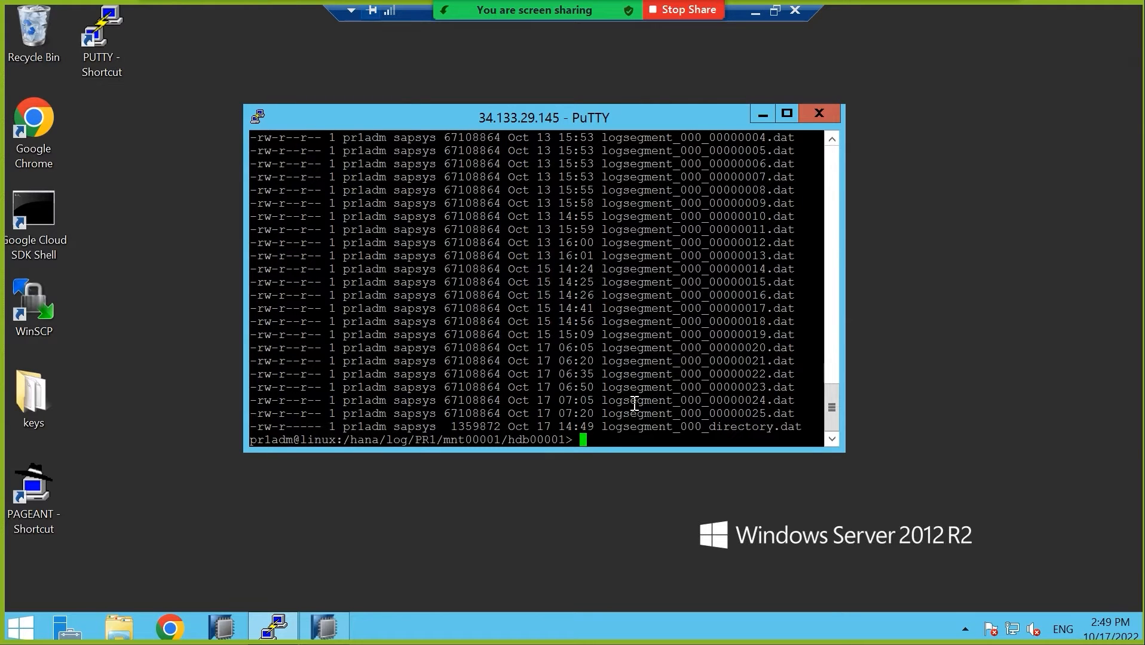
{"action": "left_click", "coordinate": [786, 113]}
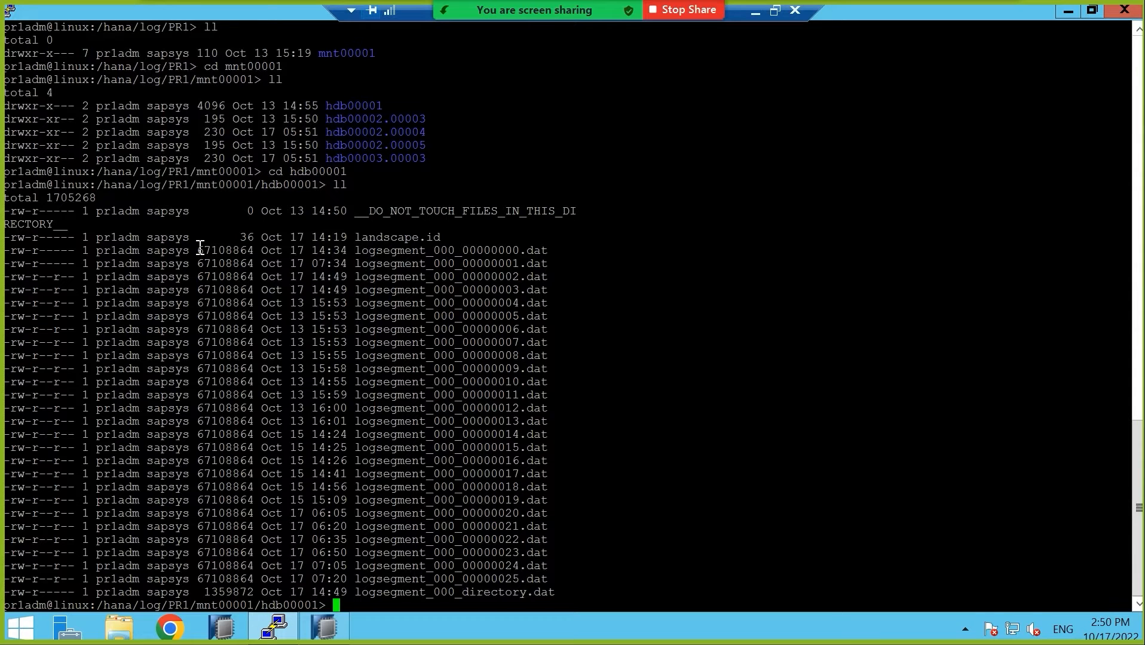
{"action": "left_click_drag", "start_coordinate": [200, 247], "coordinate": [247, 258]}
{"action": "left_click_drag", "start_coordinate": [351, 252], "coordinate": [426, 529]}
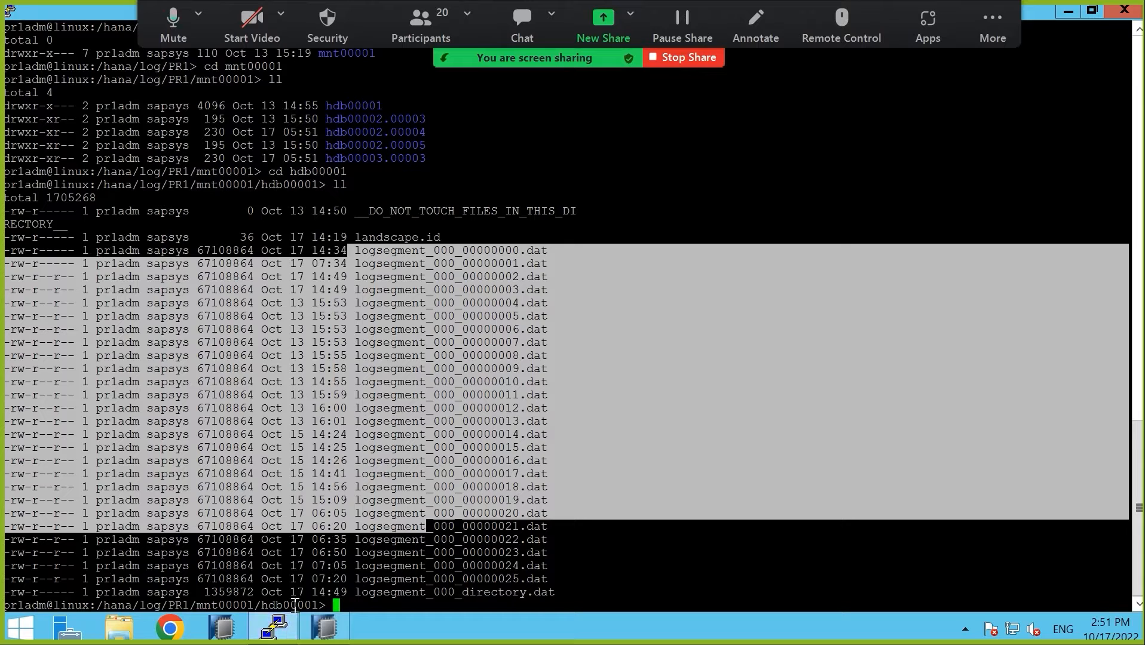
- Switch to SAP HANA Studio and examine the SYSTEMDB@PR1 volumes for the linux:30001 service, including its data volume path
{"action": "left_click", "coordinate": [324, 636]}
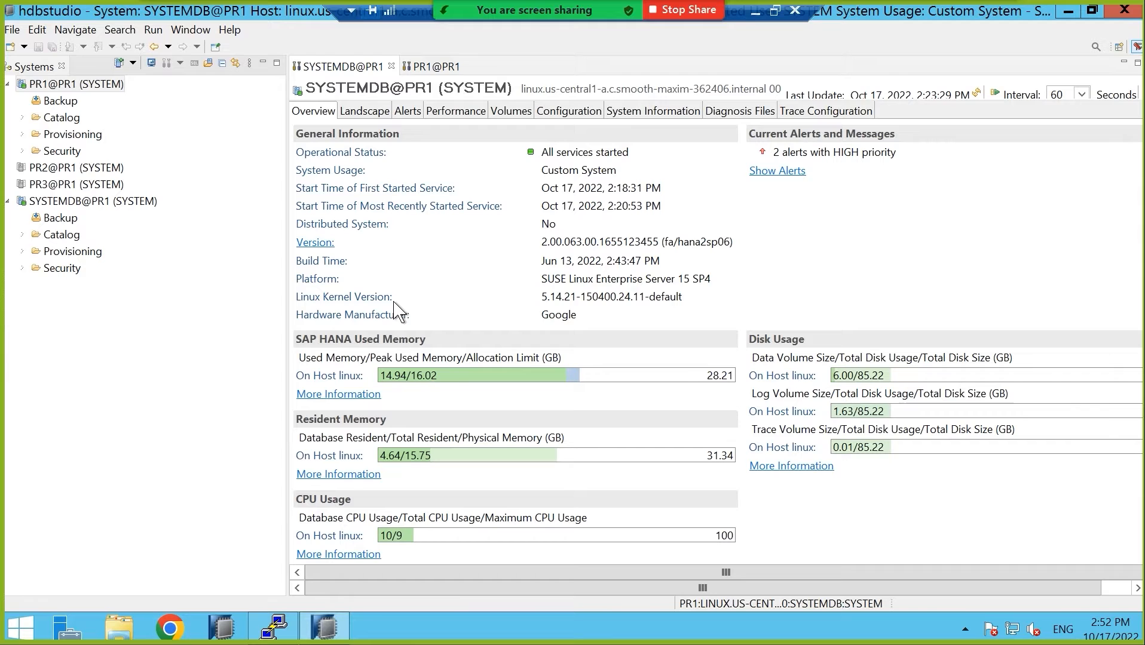
{"action": "left_click", "coordinate": [511, 112]}
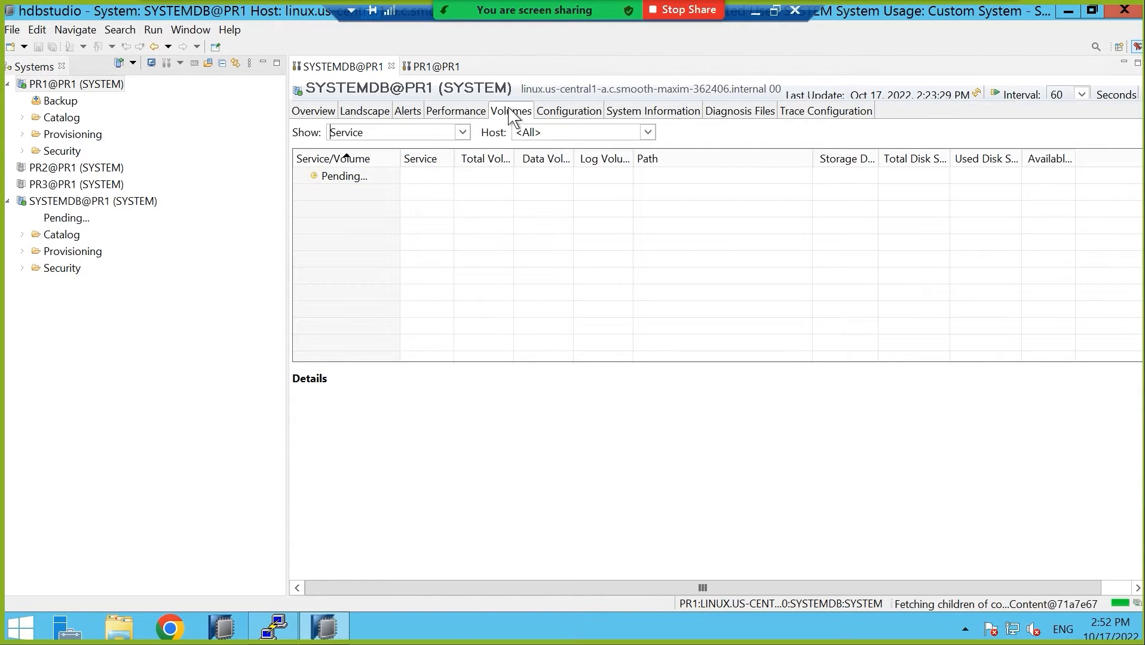
{"action": "left_click", "coordinate": [363, 179]}
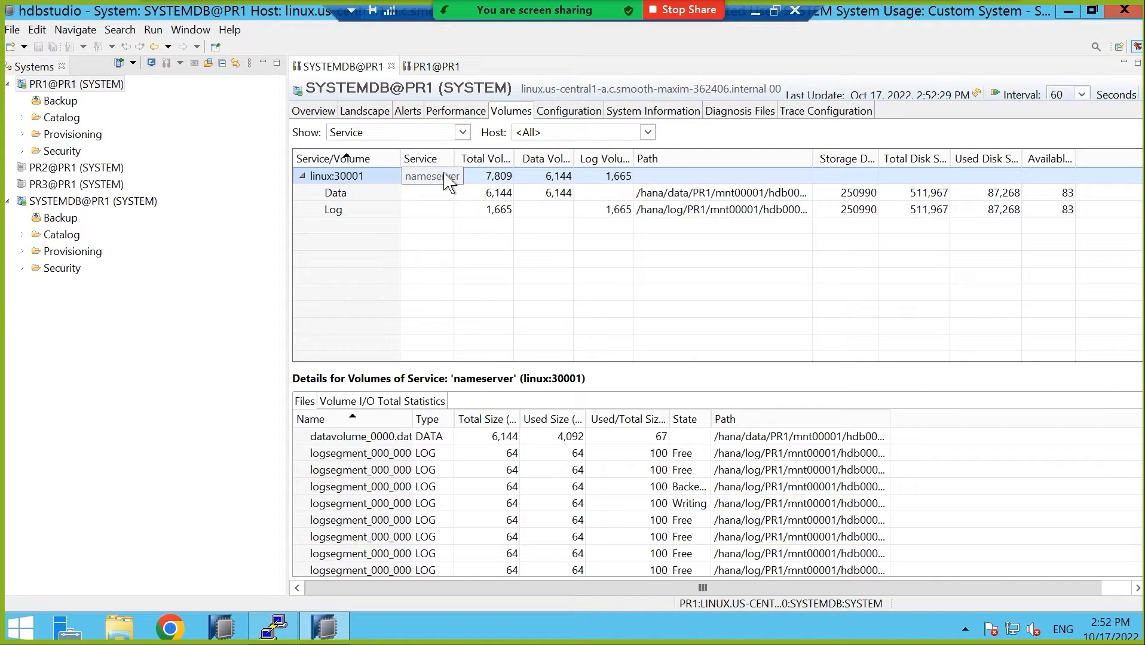
{"action": "left_click", "coordinate": [739, 195]}
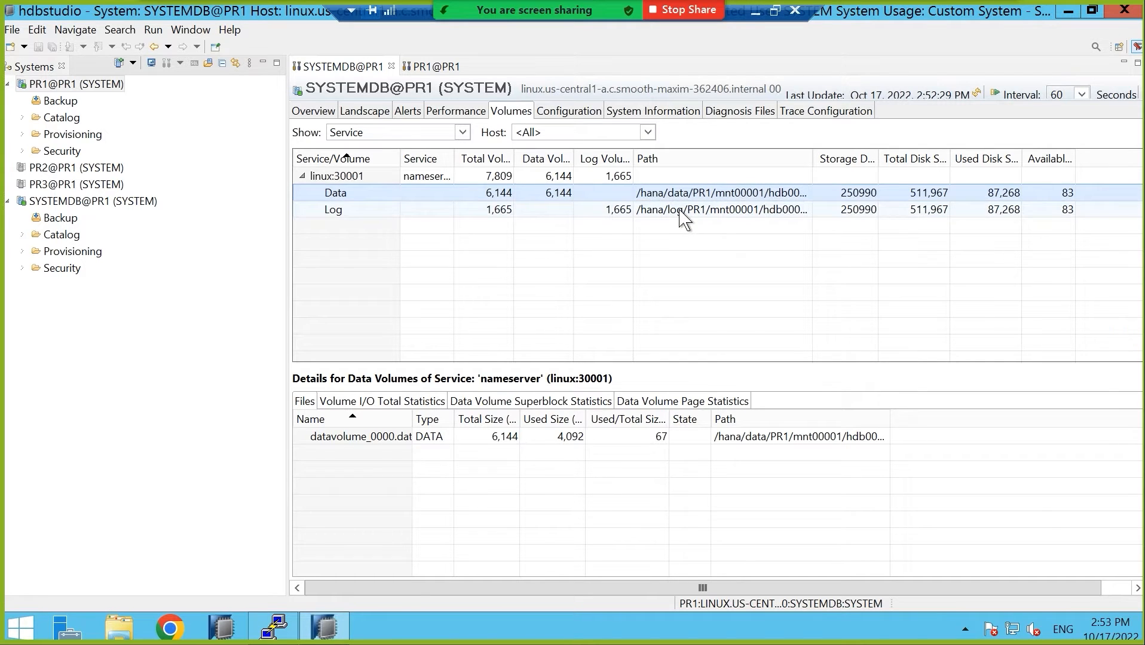
- Examine the PR1@PR1 volumes, expanding the linux:30003 and linux:30007 services to show their data and log paths
{"action": "left_click", "coordinate": [436, 66]}
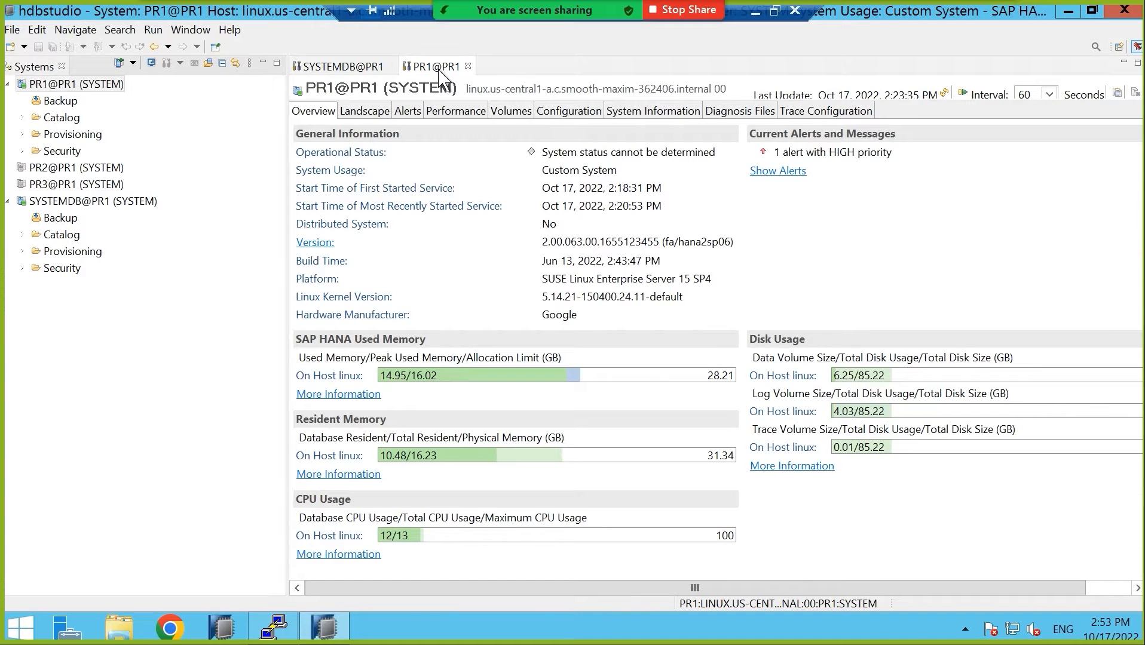
{"action": "left_click", "coordinate": [510, 113]}
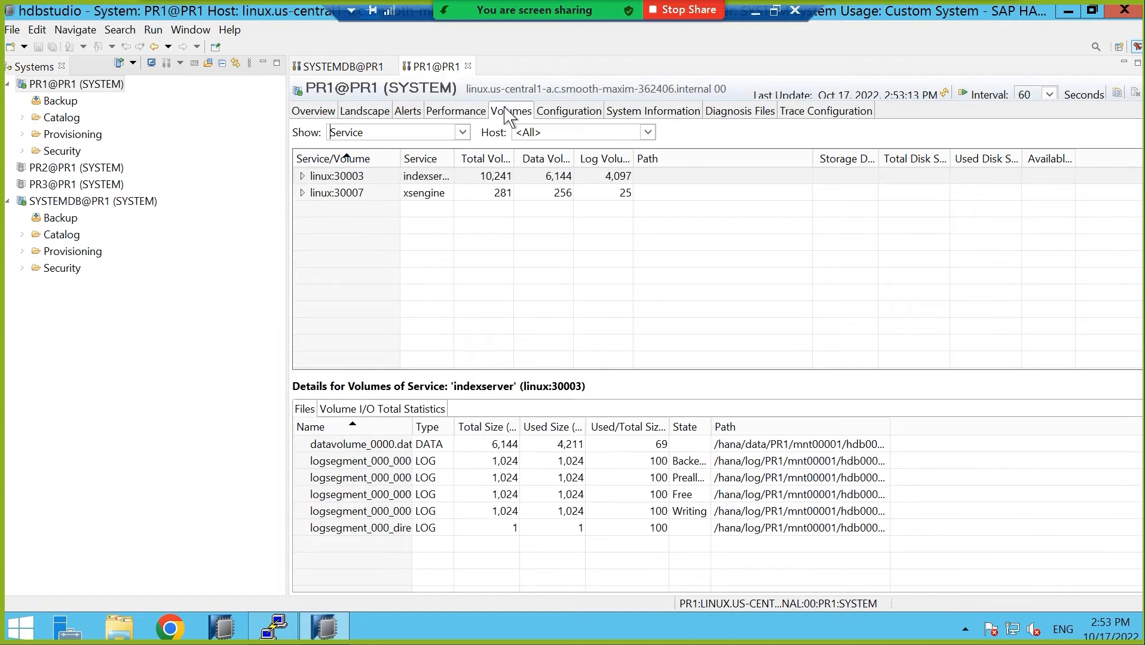
{"action": "left_click", "coordinate": [423, 177]}
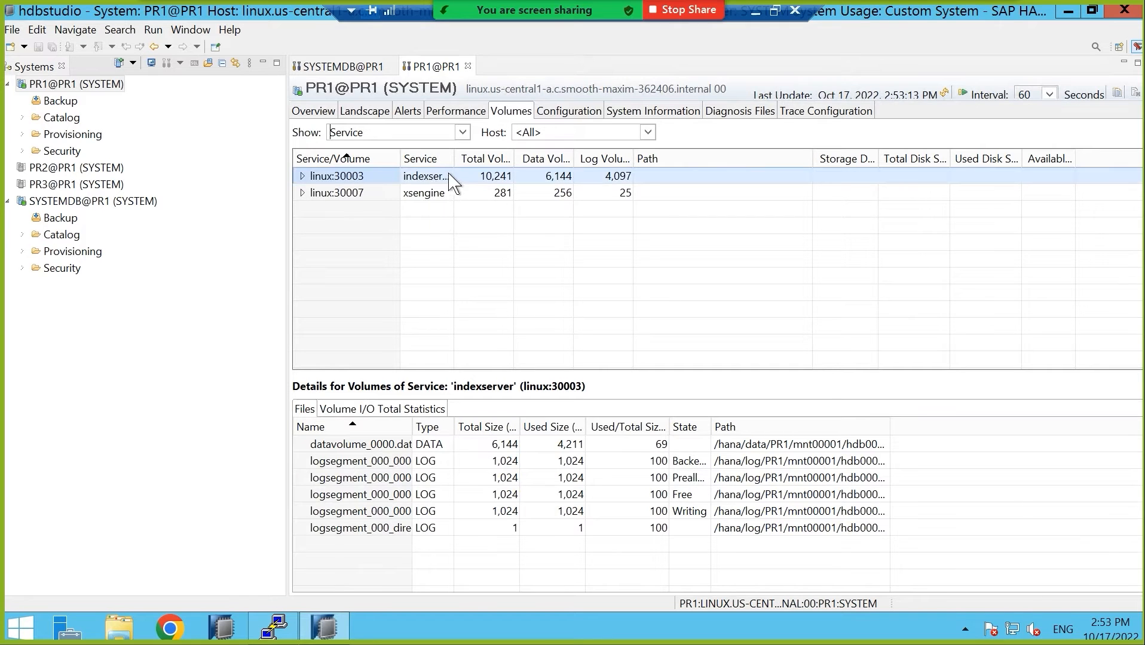
{"action": "left_click", "coordinate": [302, 176]}
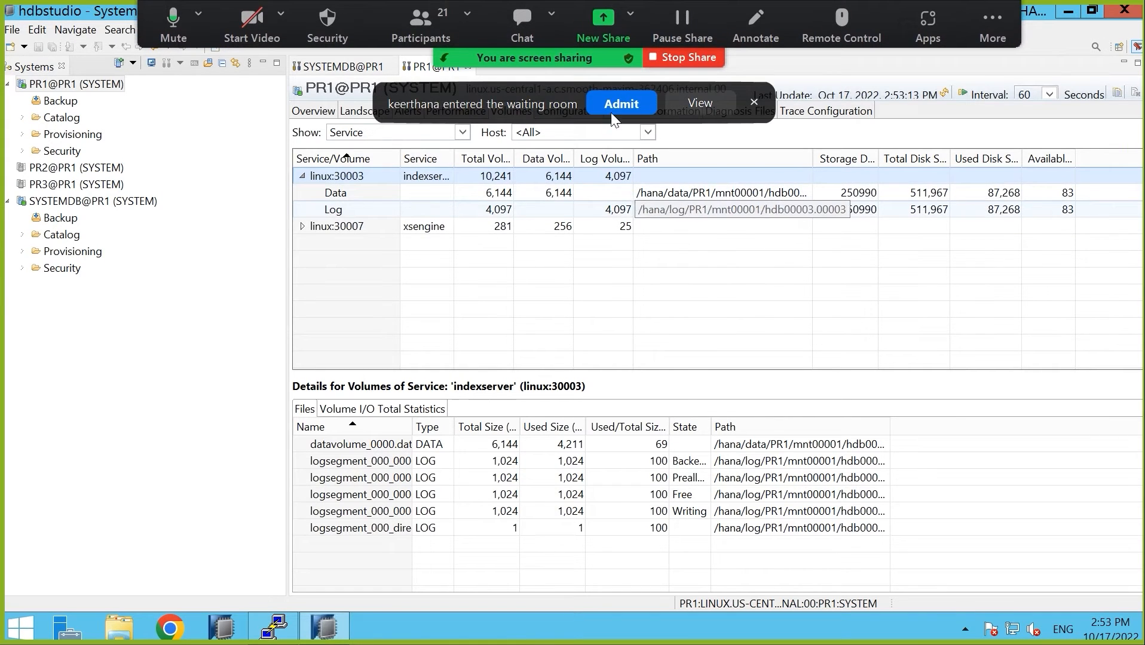
{"action": "left_click", "coordinate": [638, 101]}
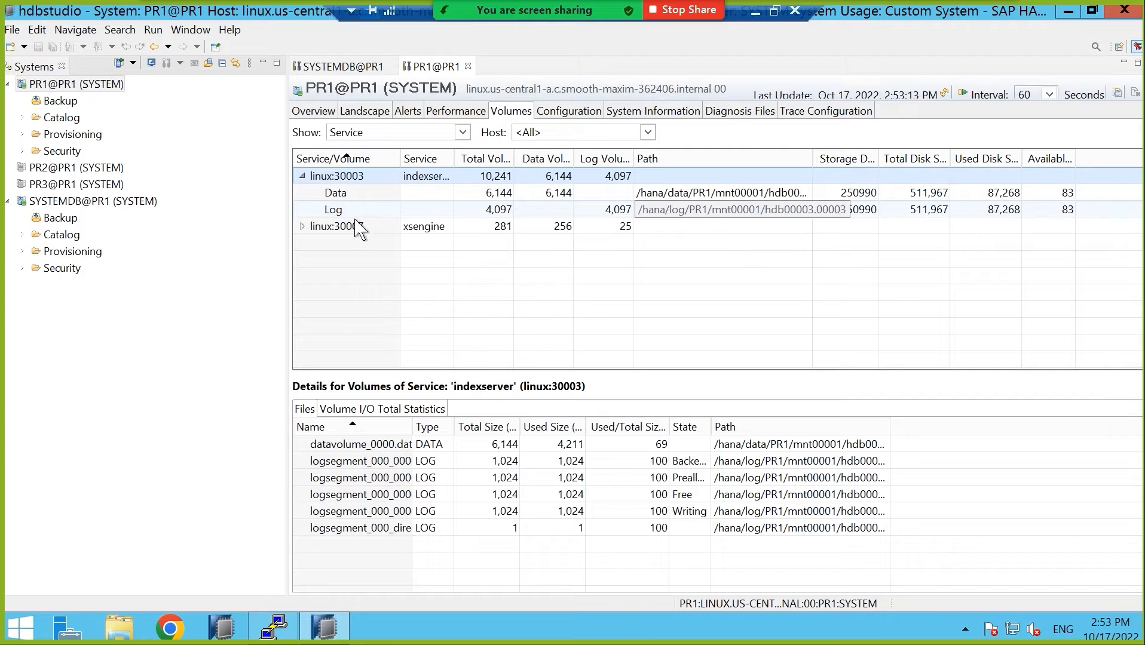
{"action": "left_click", "coordinate": [302, 226]}
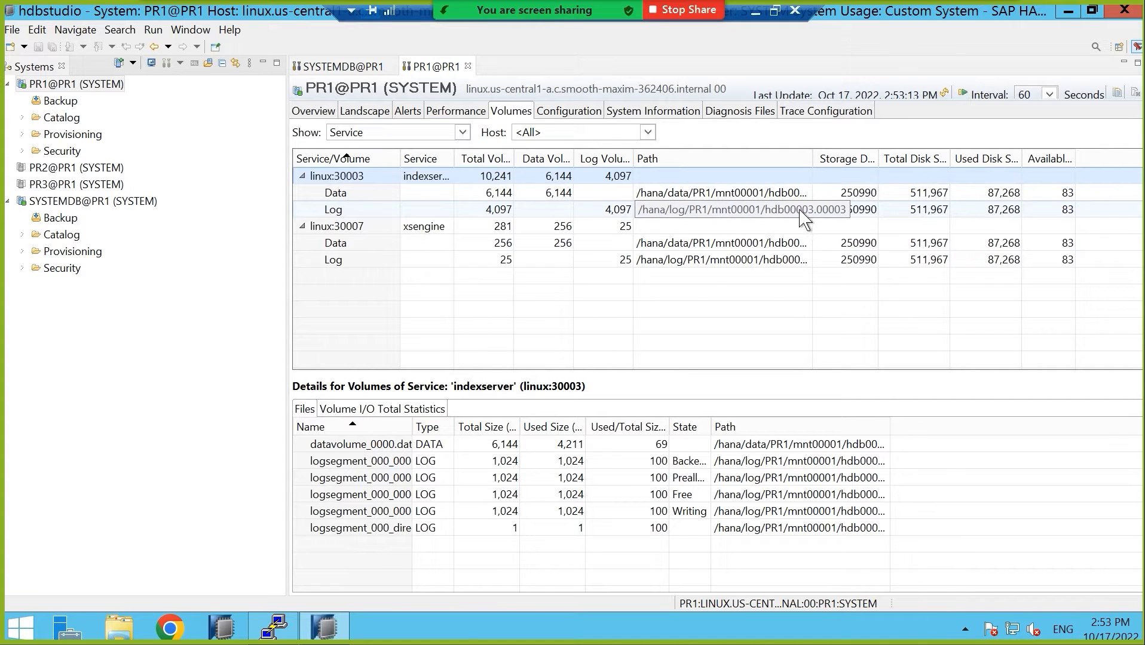
- Switch back to PuTTY, move up one level to mnt00001, and list its directories
{"action": "left_click", "coordinate": [274, 629]}
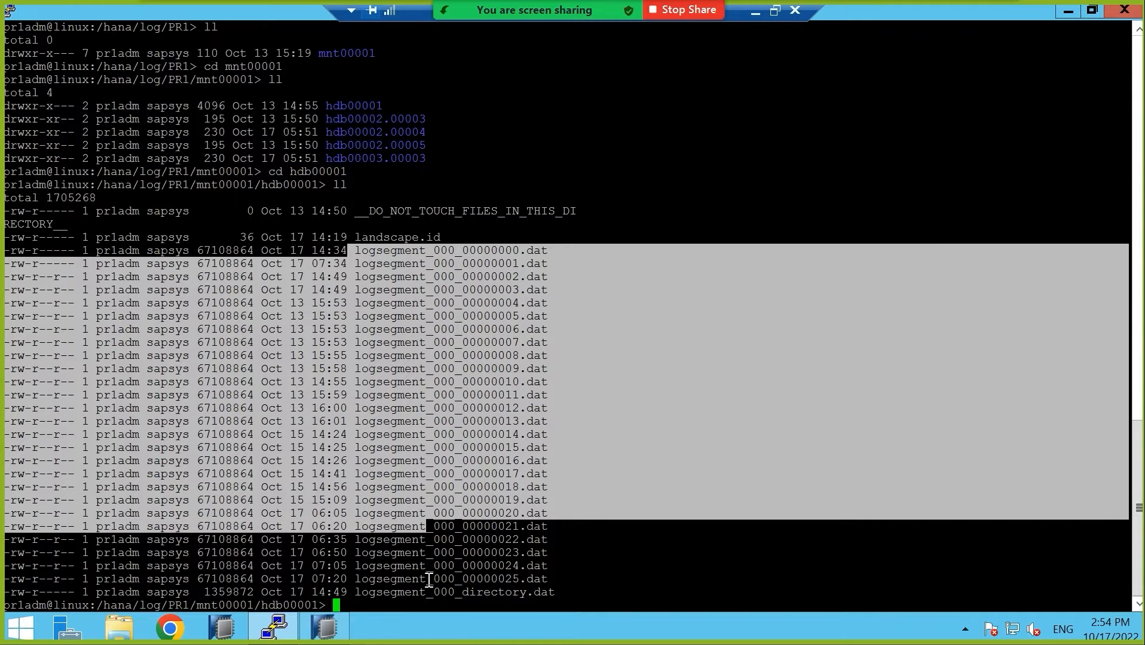
{"action": "left_click", "coordinate": [372, 605]}
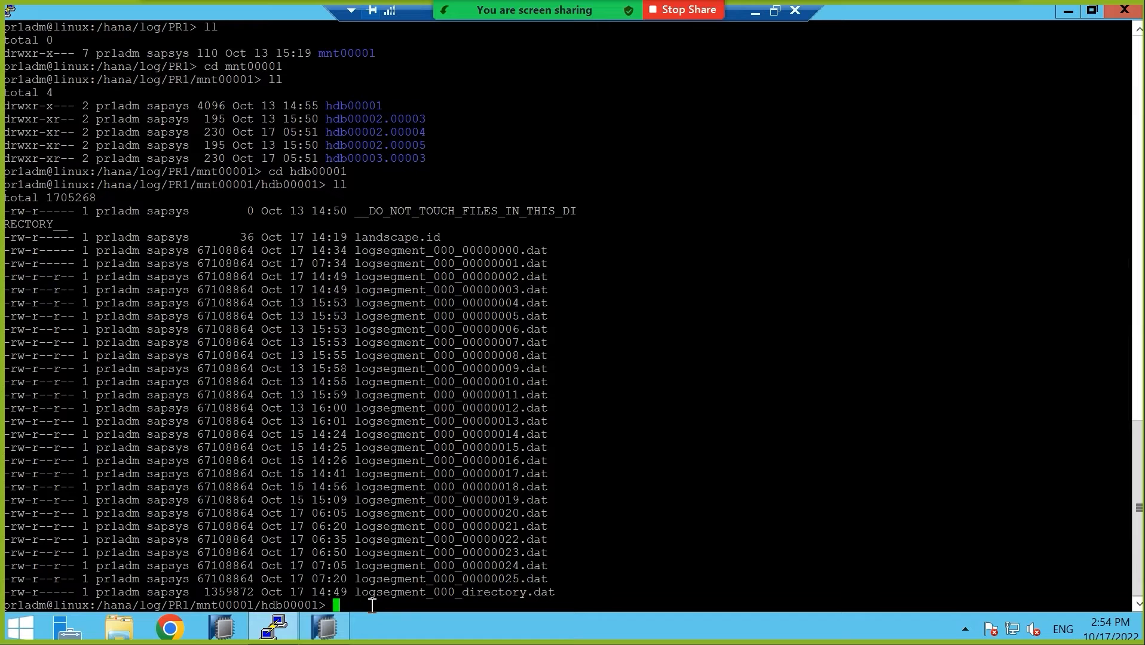
{"action": "type", "text": "cd .."}
{"action": "key", "text": "Return"}
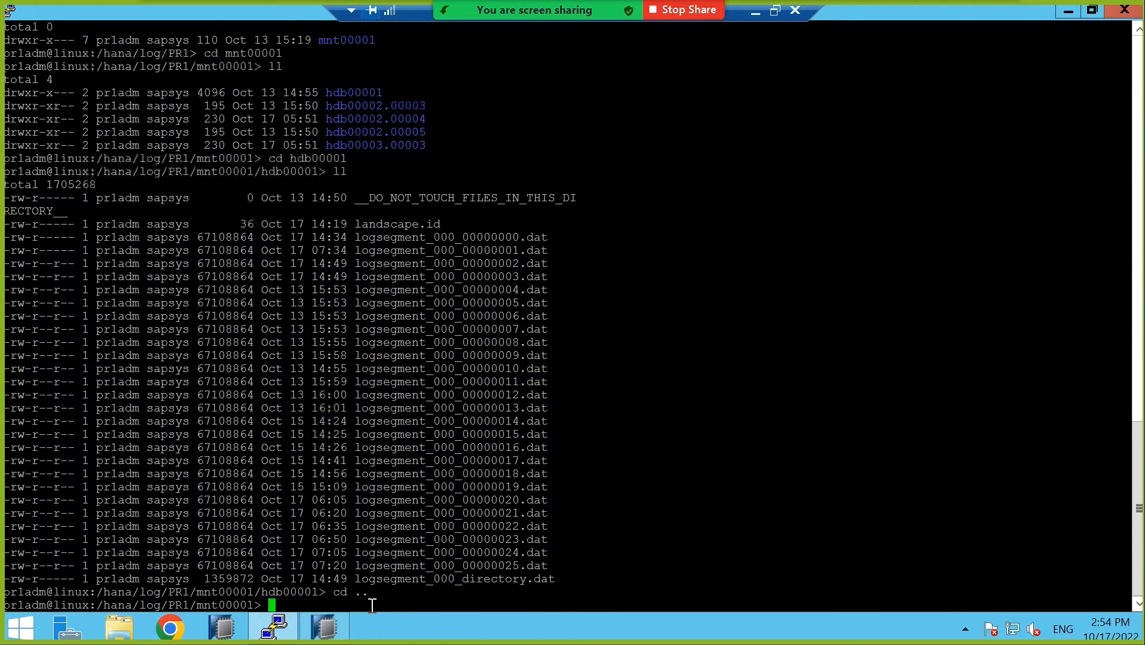
{"action": "type", "text": "ll"}
{"action": "key", "text": "Return"}
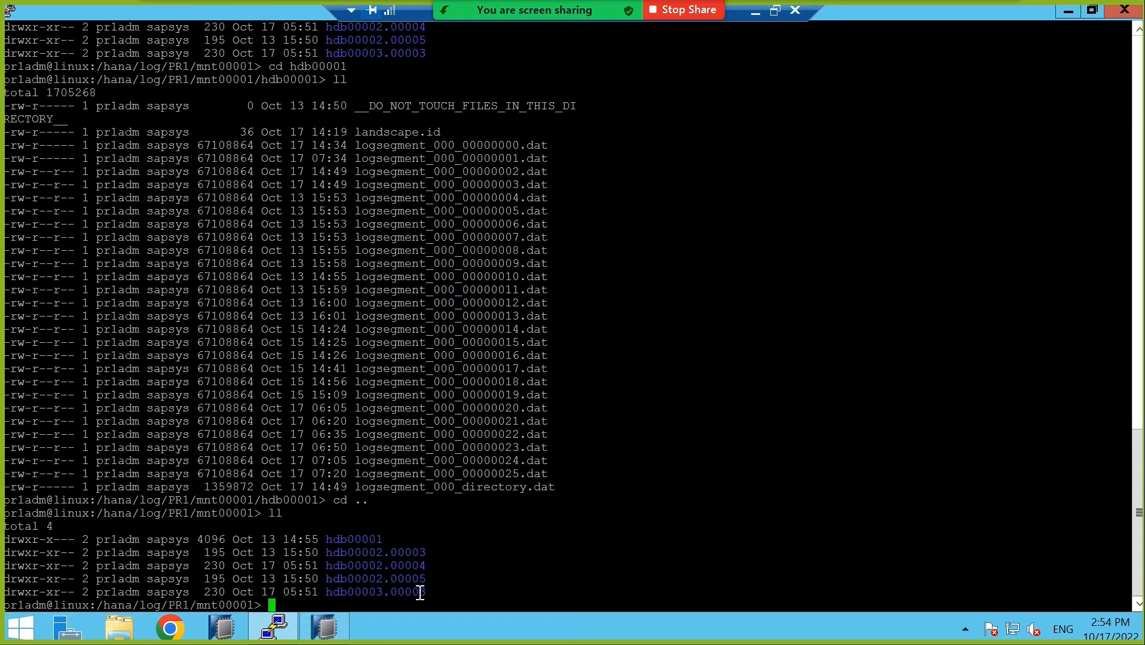
- Change into hdb00003.00003, list its files, and highlight the do-not-touch marker file and the first log segment's size
{"action": "type", "text": "cd"}
{"action": "left_click_drag", "start_coordinate": [321, 592], "coordinate": [423, 593]}
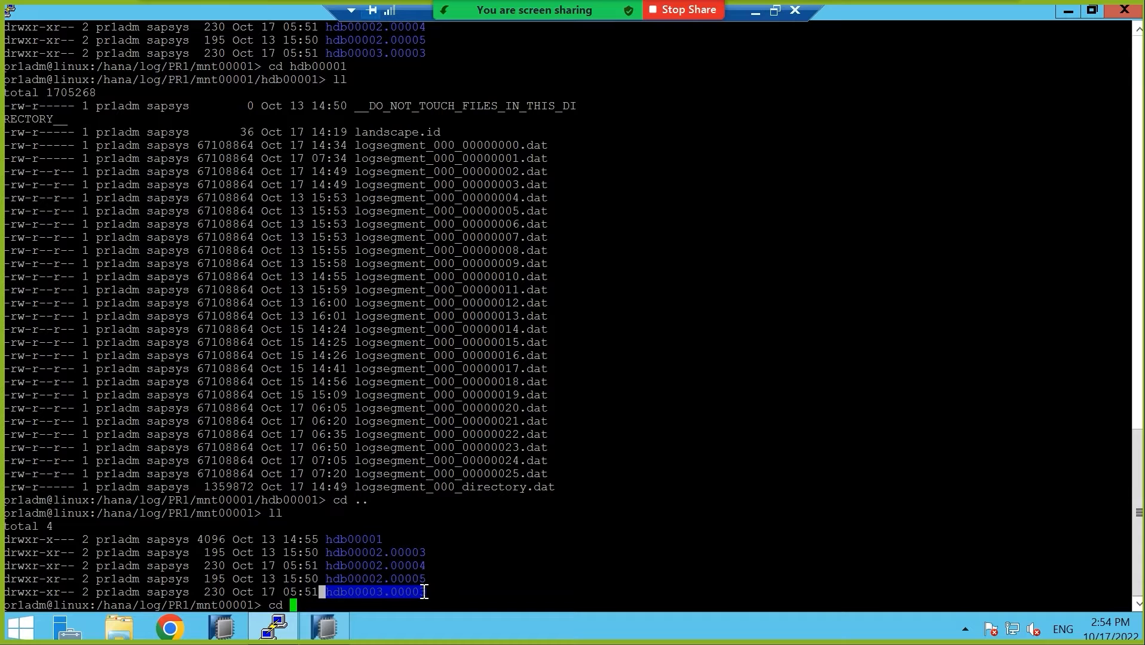
{"action": "right_click", "coordinate": [303, 605]}
{"action": "key", "text": "Return"}
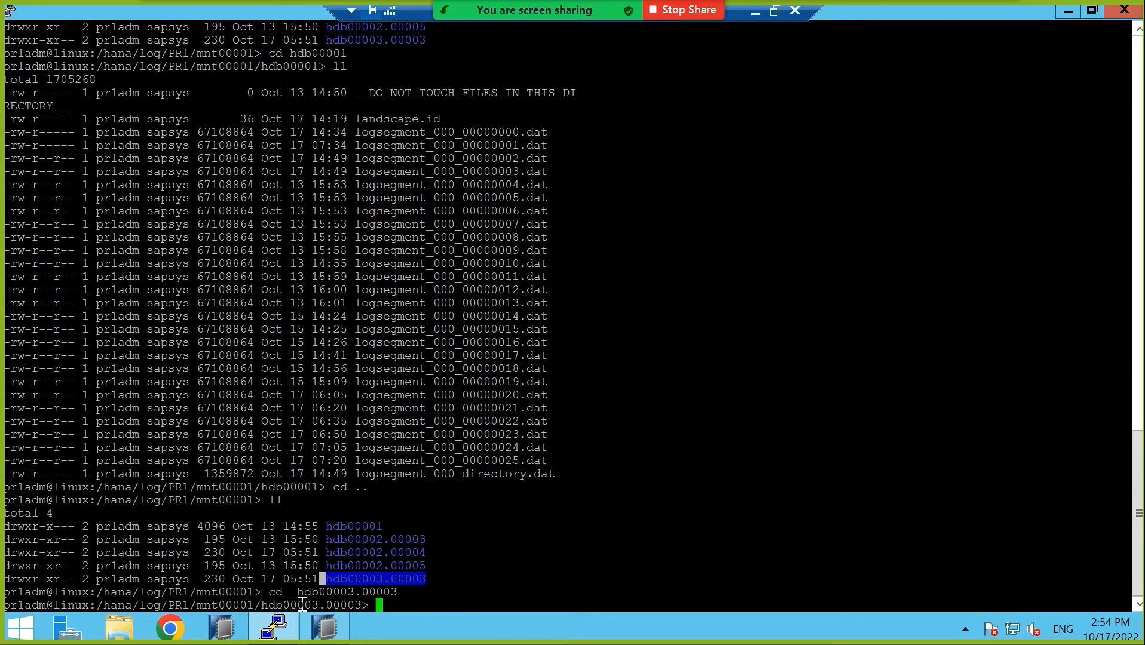
{"action": "type", "text": "ll"}
{"action": "key", "text": "Return"}
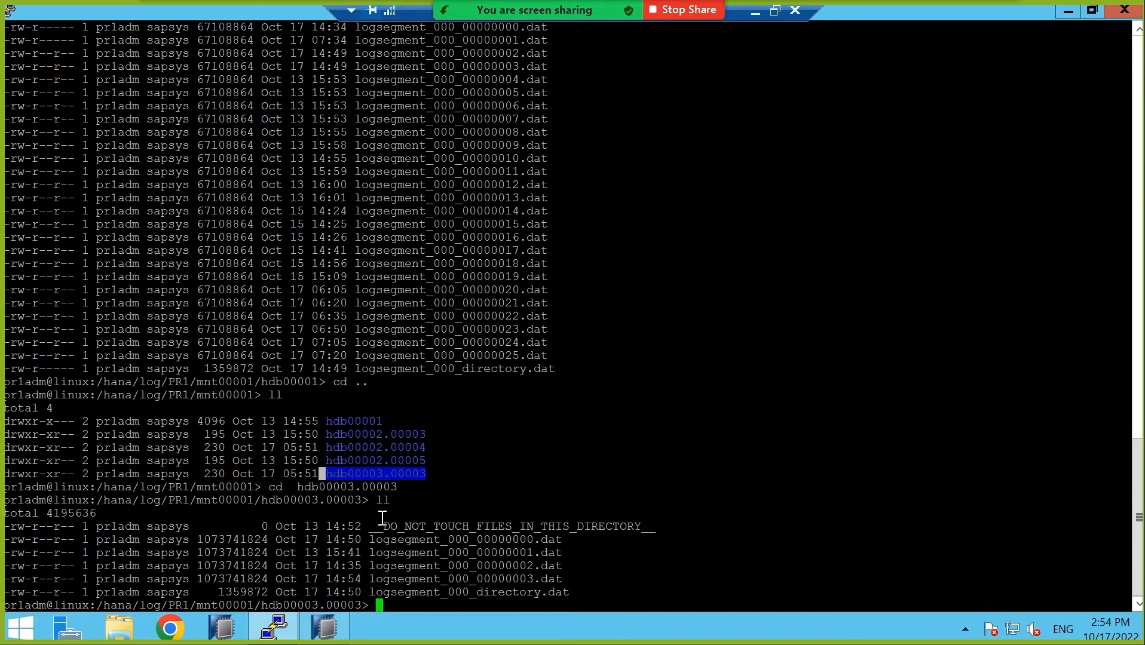
{"action": "left_click_drag", "start_coordinate": [370, 527], "coordinate": [653, 527]}
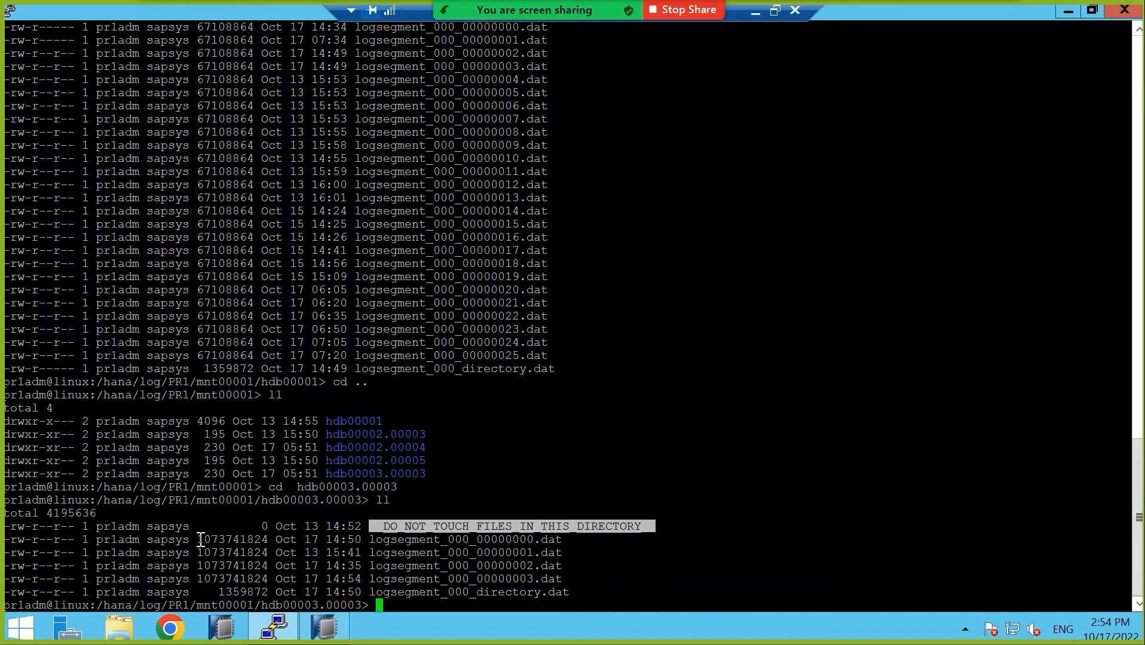
{"action": "left_click_drag", "start_coordinate": [197, 539], "coordinate": [271, 539]}
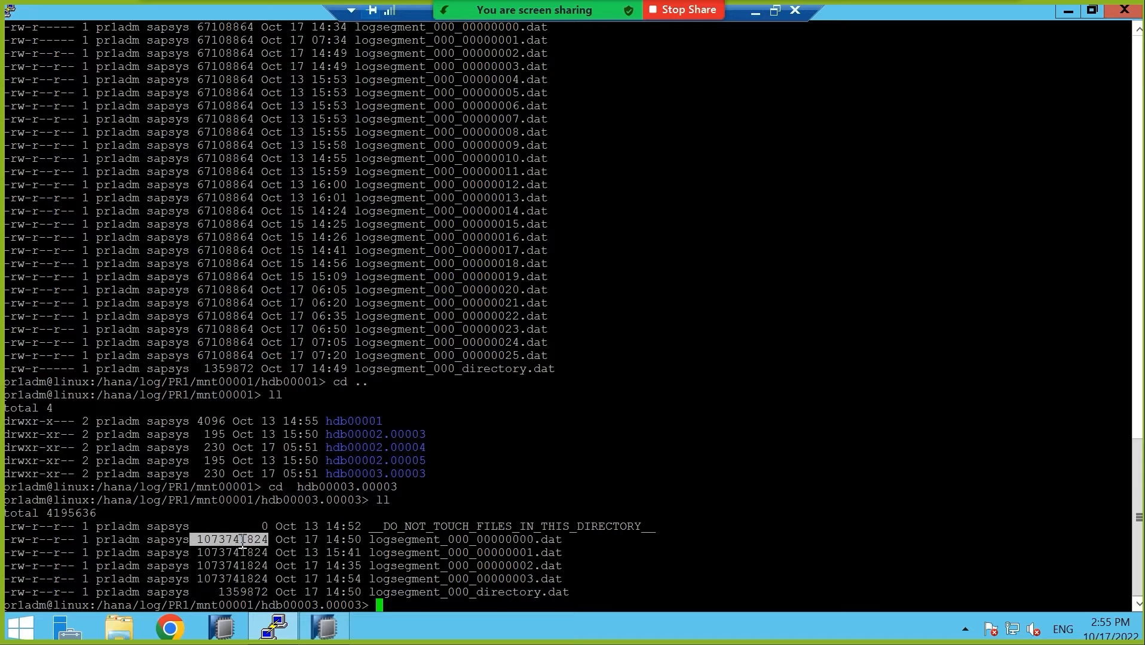
- Switch to SAP HANA Studio, filter the PR1@PR1 configuration by size_mb, and widen the Name column to show full parameter names
{"action": "left_click", "coordinate": [334, 629]}
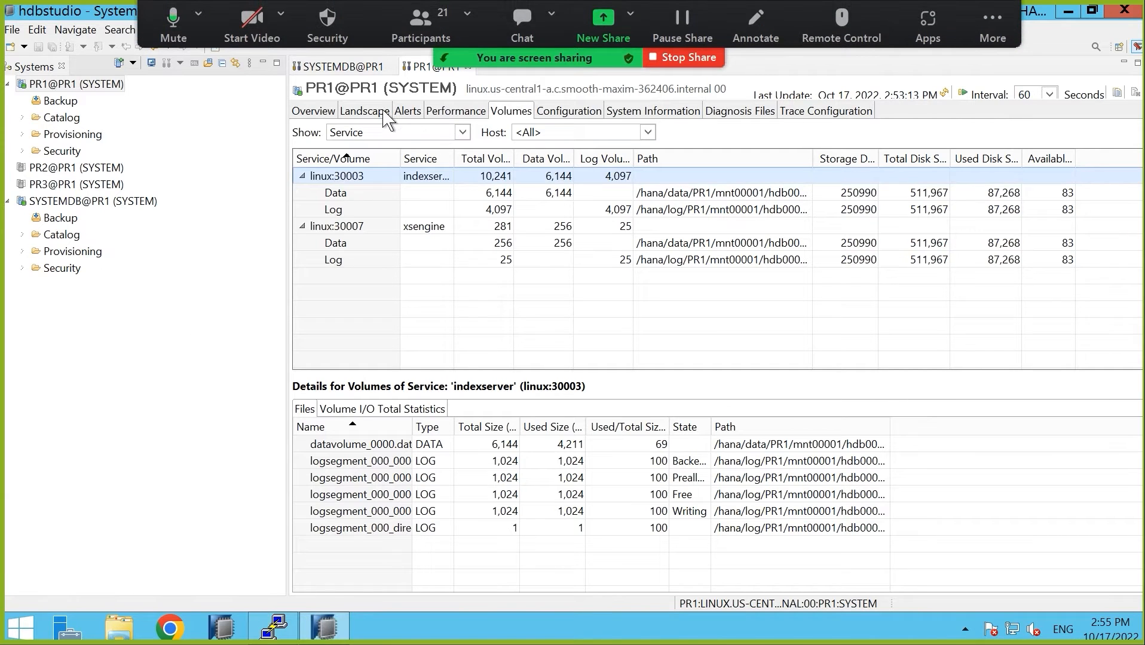
{"action": "left_click", "coordinate": [560, 114]}
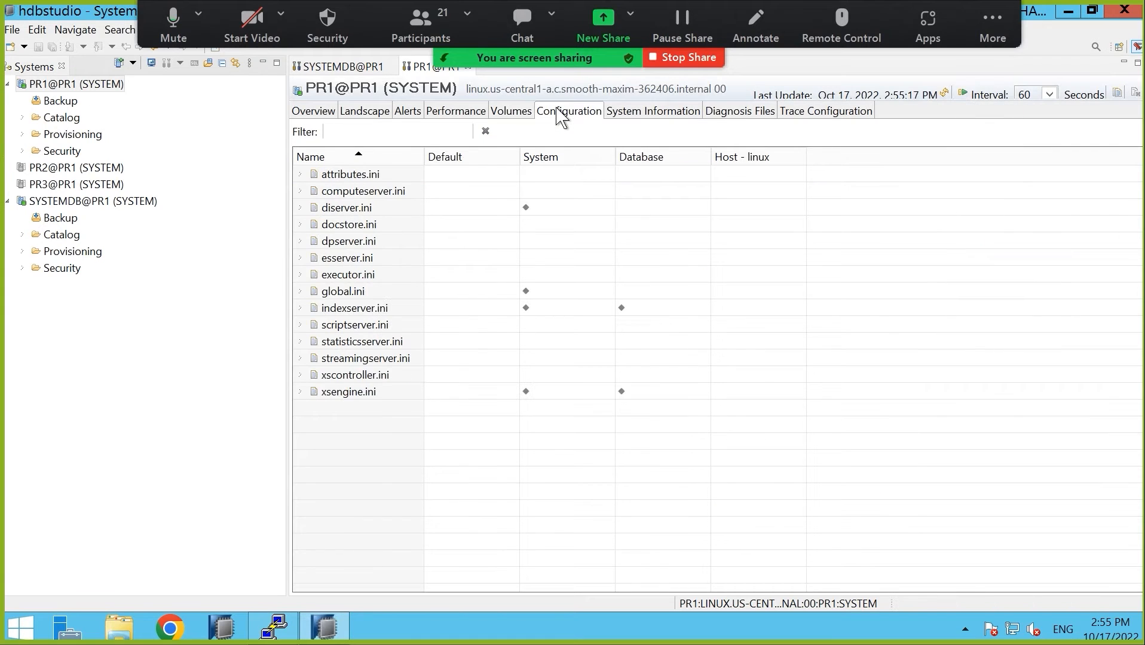
{"action": "left_click", "coordinate": [347, 132]}
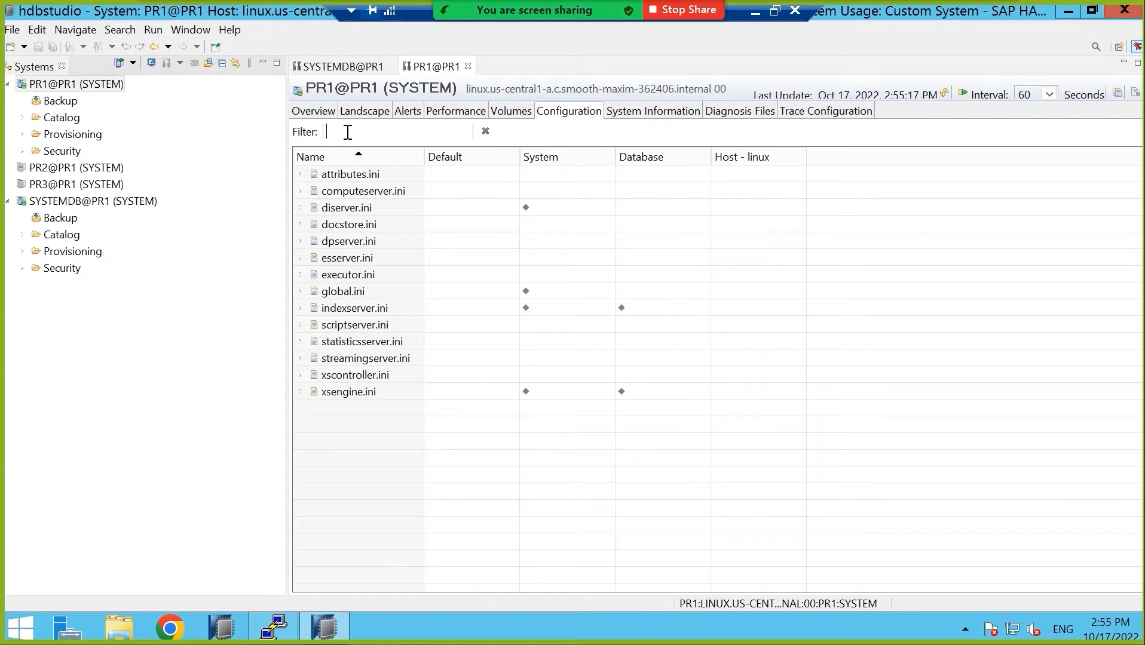
{"action": "type", "text": "size_m"}
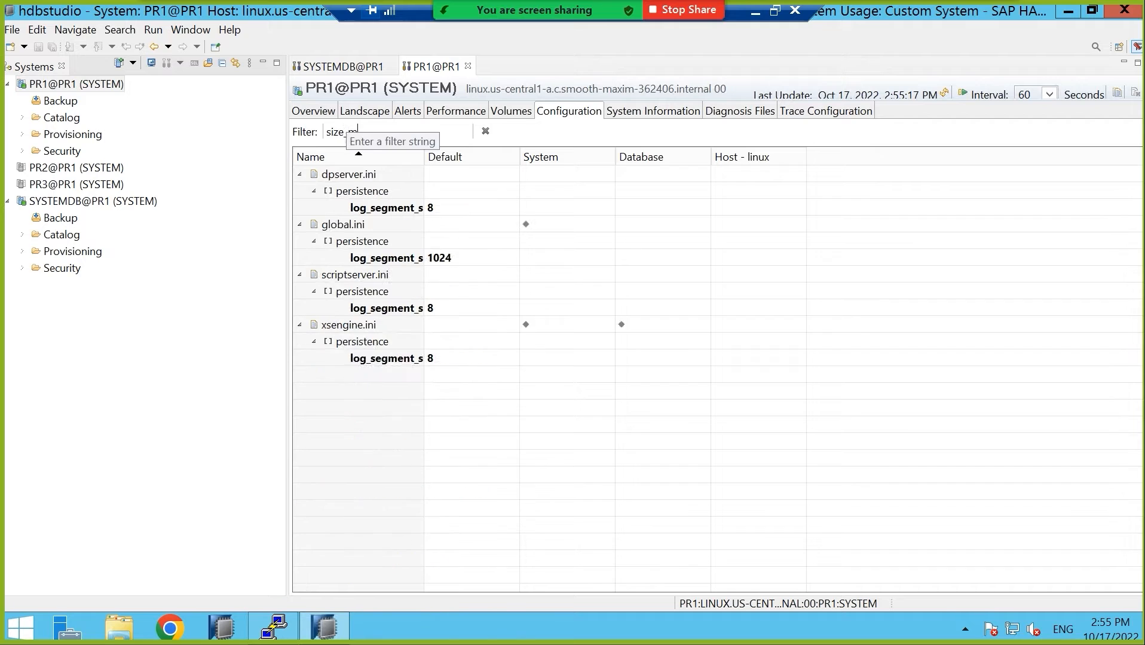
{"action": "type", "text": "db"}
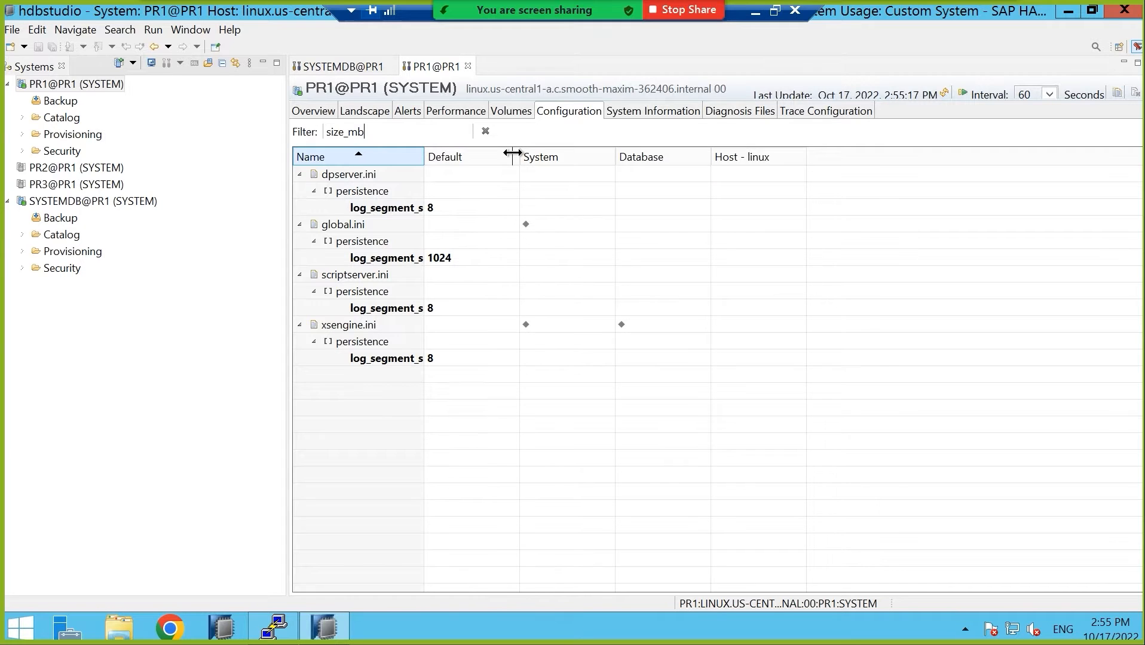
{"action": "left_click_drag", "start_coordinate": [512, 154], "coordinate": [512, 154]}
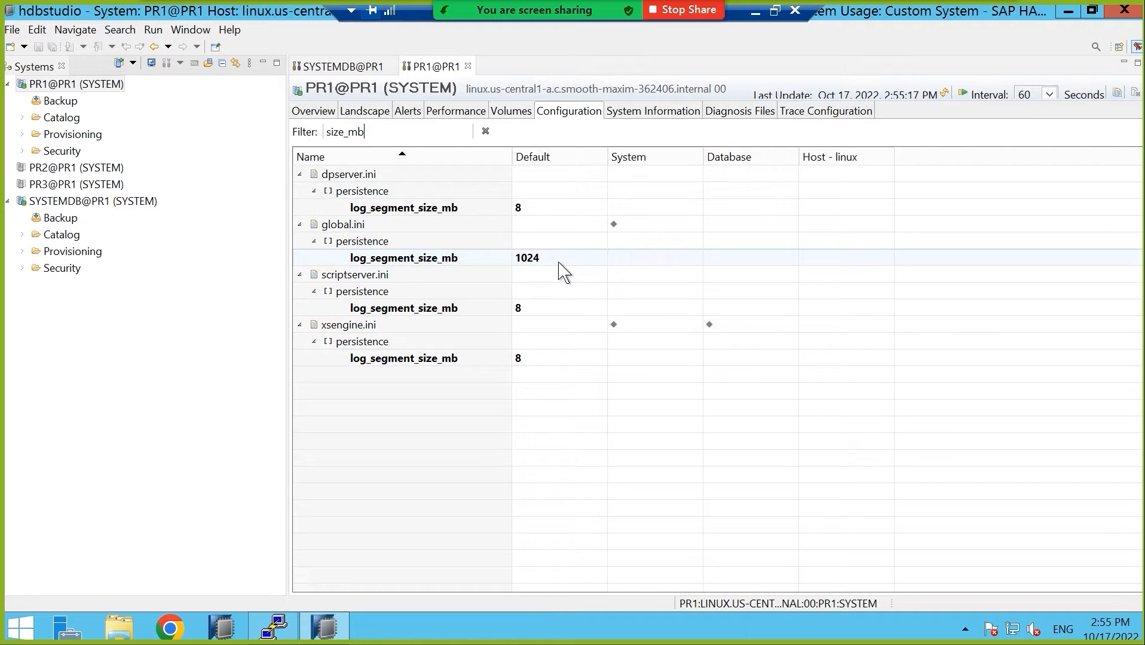
- Switch to PuTTY, review the log segment file sizes in hdb00003.00003, and clear the highlighted size
{"action": "left_click", "coordinate": [285, 633]}
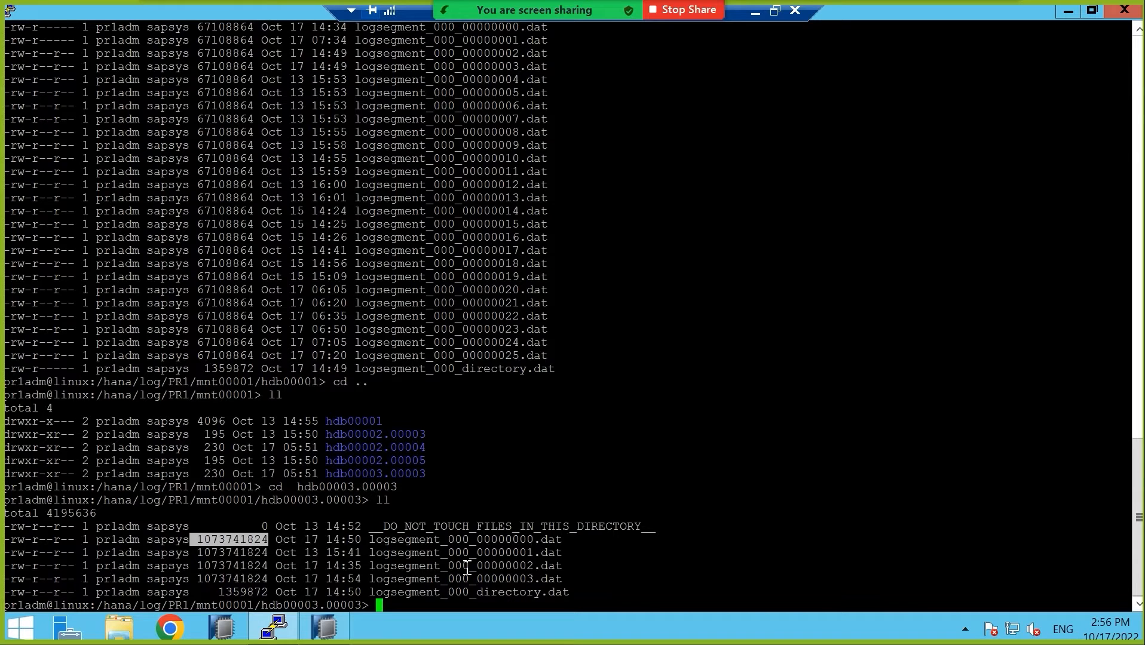
{"action": "left_click", "coordinate": [1046, 425]}
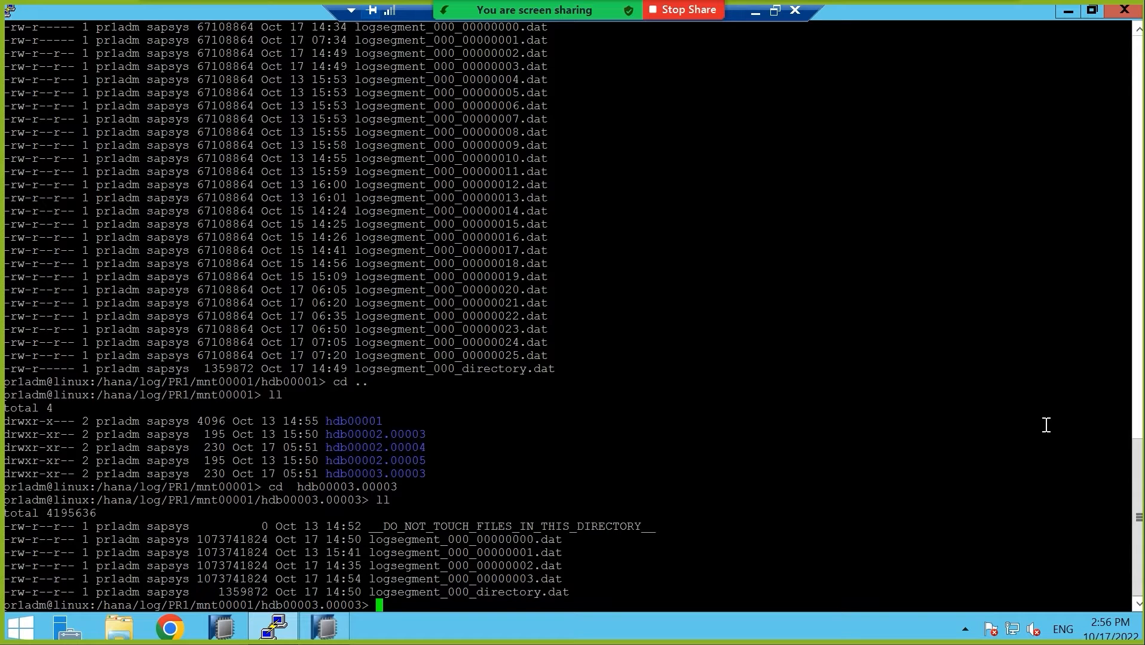
- Switch to SAP HANA Studio and replace the PR1@PR1 configuration filter with base
{"action": "left_click", "coordinate": [337, 634]}
{"action": "left_click", "coordinate": [405, 125]}
{"action": "key", "text": "BackSpace"}
{"action": "key", "text": "BackSpace"}
{"action": "key", "text": "BackSpace"}
{"action": "key", "text": "BackSpace"}
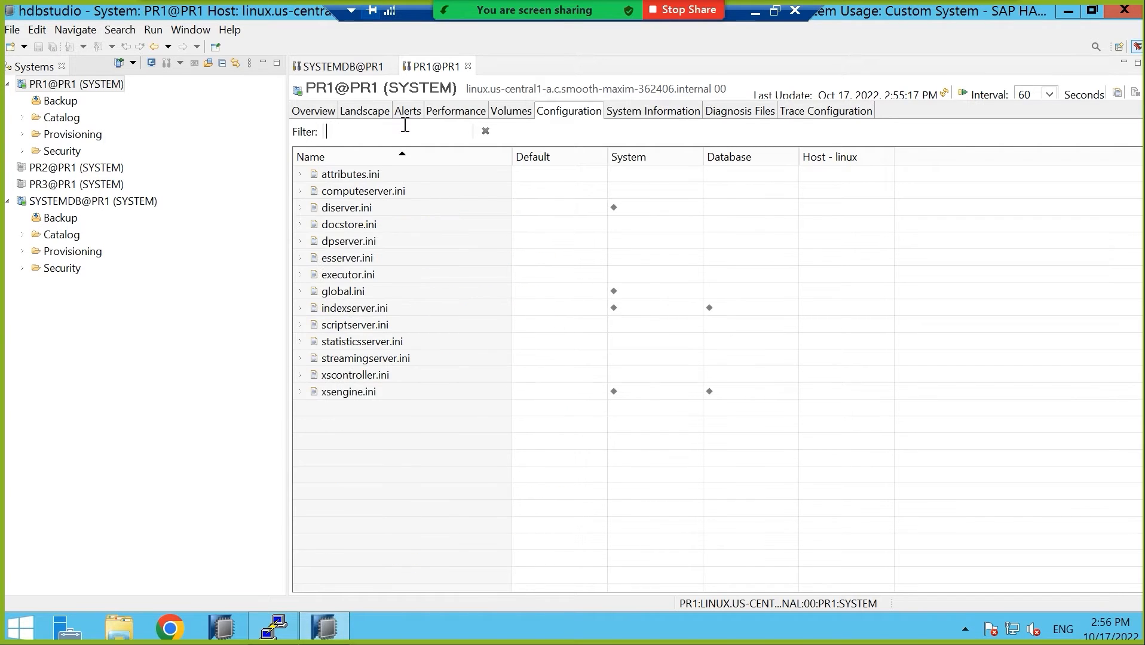
{"action": "type", "text": "base"}
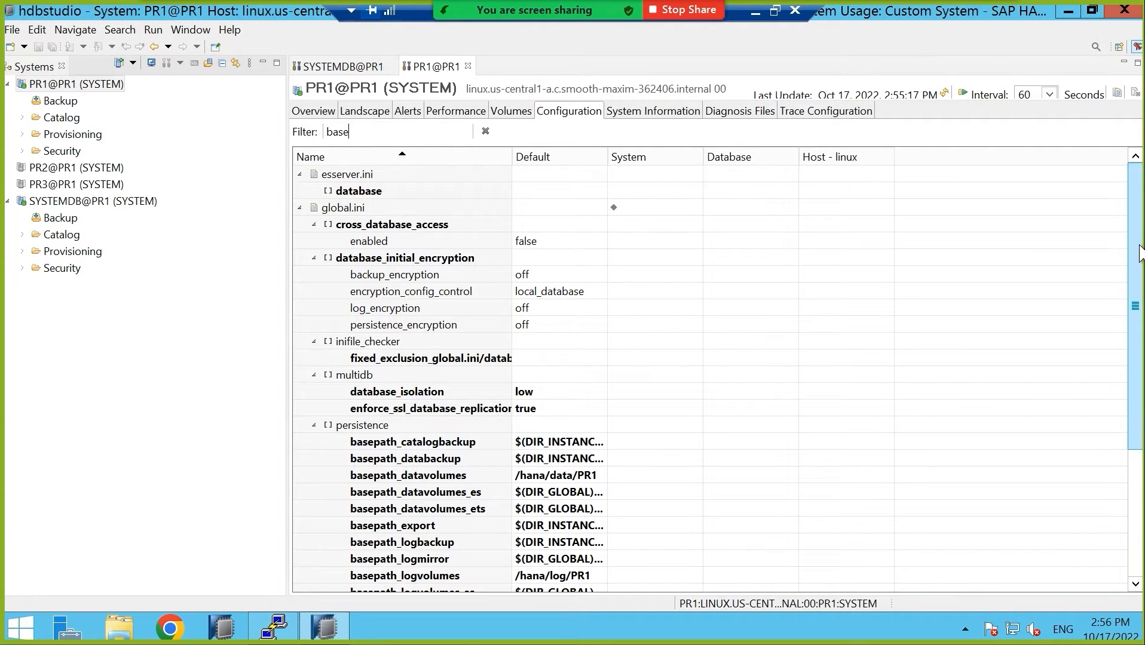
- Widen the Default column to show the full persistence base paths, and select the basepath_logbackup parameter
{"action": "left_click_drag", "start_coordinate": [1138, 266], "coordinate": [1140, 330]}
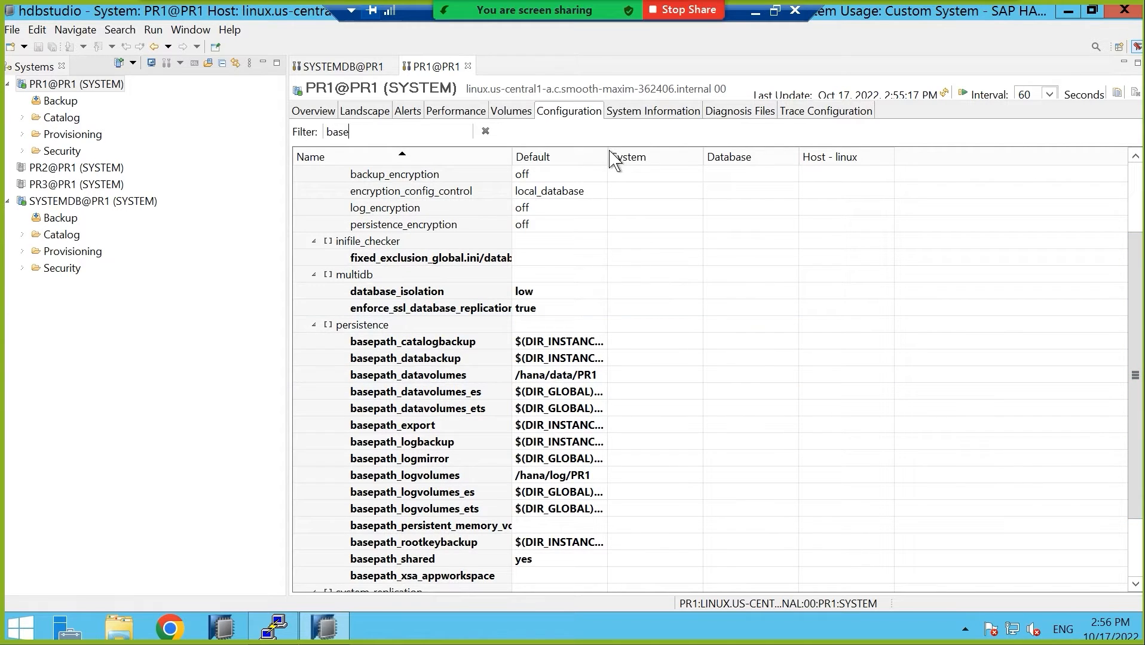
{"action": "left_click_drag", "start_coordinate": [606, 153], "coordinate": [751, 154]}
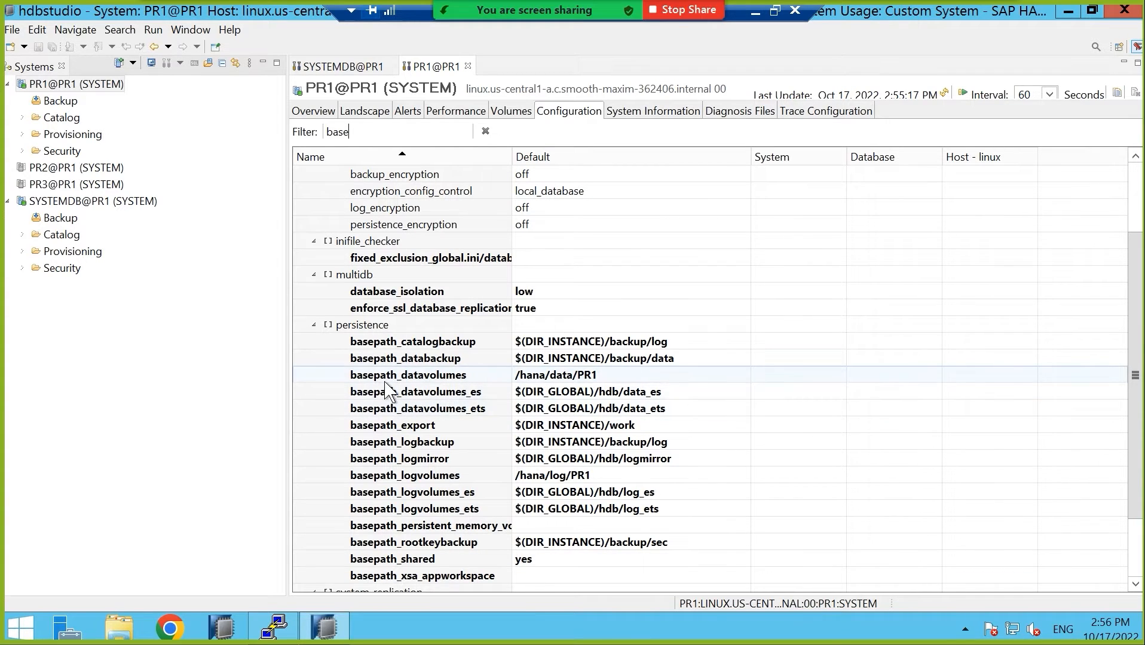
{"action": "left_click", "coordinate": [445, 443]}
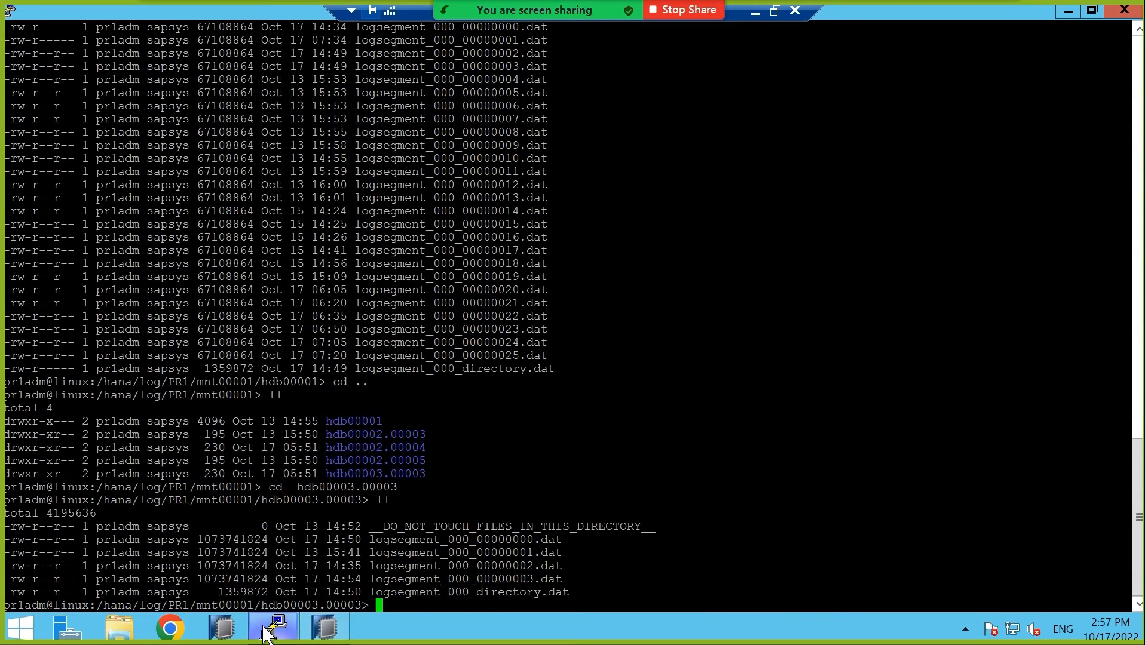
- Switch to PuTTY, run su - pr1adm to open a fresh login session, and enter the account password
{"action": "left_click", "coordinate": [266, 635]}
{"action": "type", "text": "cd"}
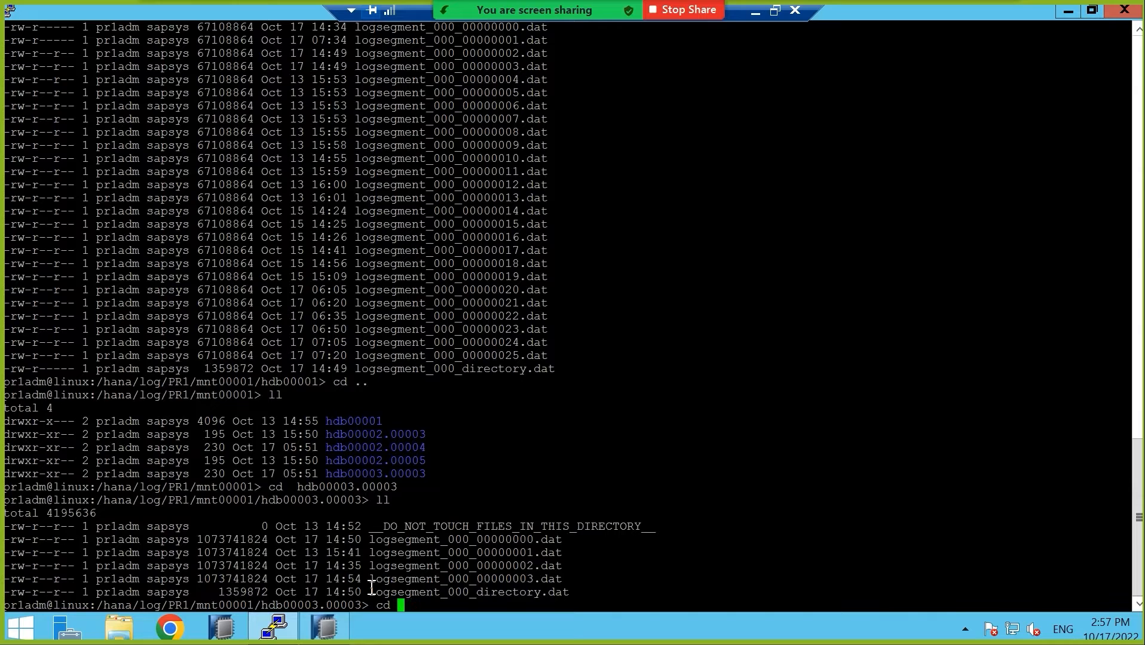
{"action": "key", "text": "BackSpace"}
{"action": "key", "text": "BackSpace"}
{"action": "key", "text": "BackSpace"}
{"action": "type", "text": "su - PR1AD"}
{"action": "key", "text": "BackSpace"}
{"action": "key", "text": "BackSpace"}
{"action": "key", "text": "BackSpace"}
{"action": "key", "text": "BackSpace"}
{"action": "key", "text": "BackSpace"}
{"action": "type", "text": "pr1adm"}
{"action": "key", "text": "Return"}
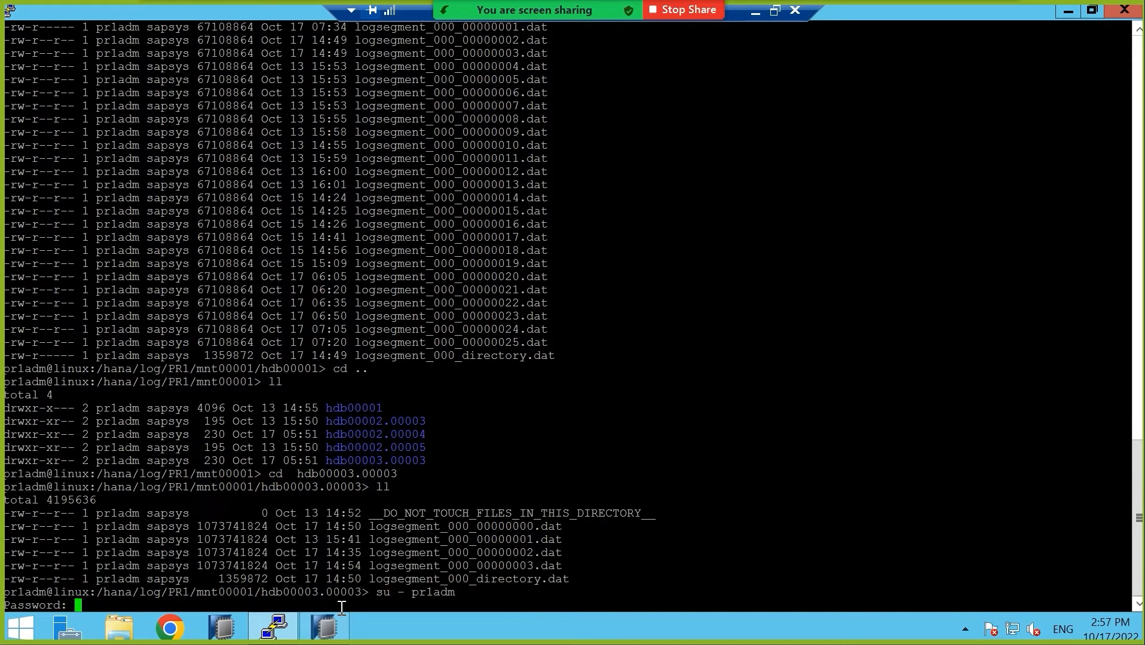
{"action": "key", "text": "Return"}
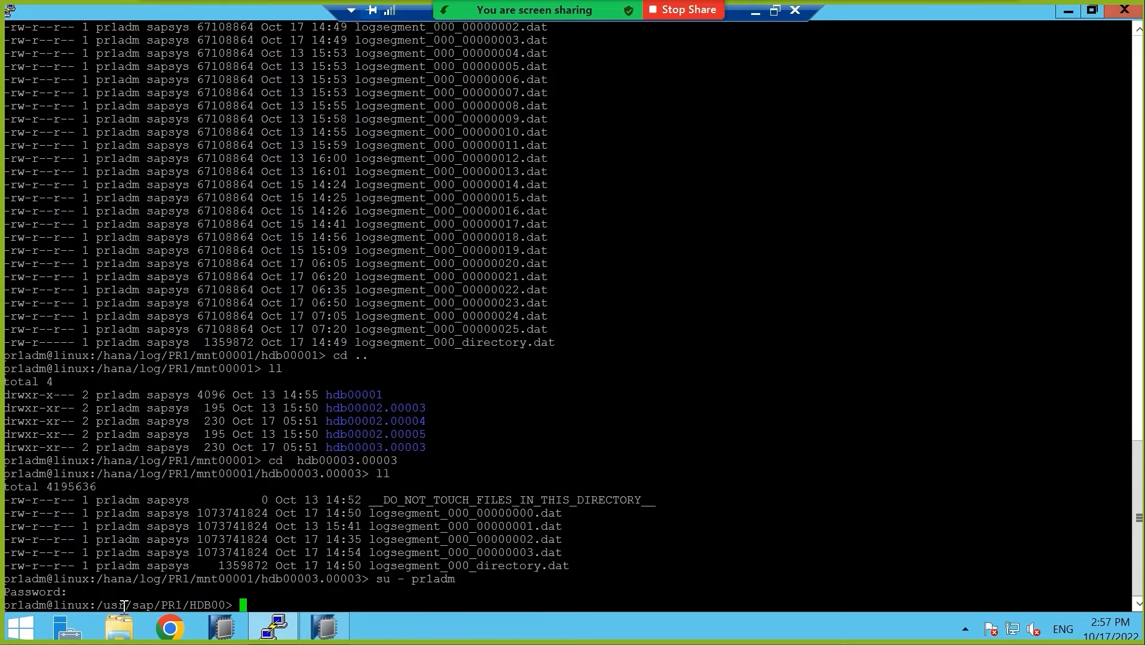
- Highlight the /usr/sap/PR1/HDB00 path in the prompt and list the contents of that instance directory
{"action": "left_click_drag", "start_coordinate": [99, 605], "coordinate": [226, 606]}
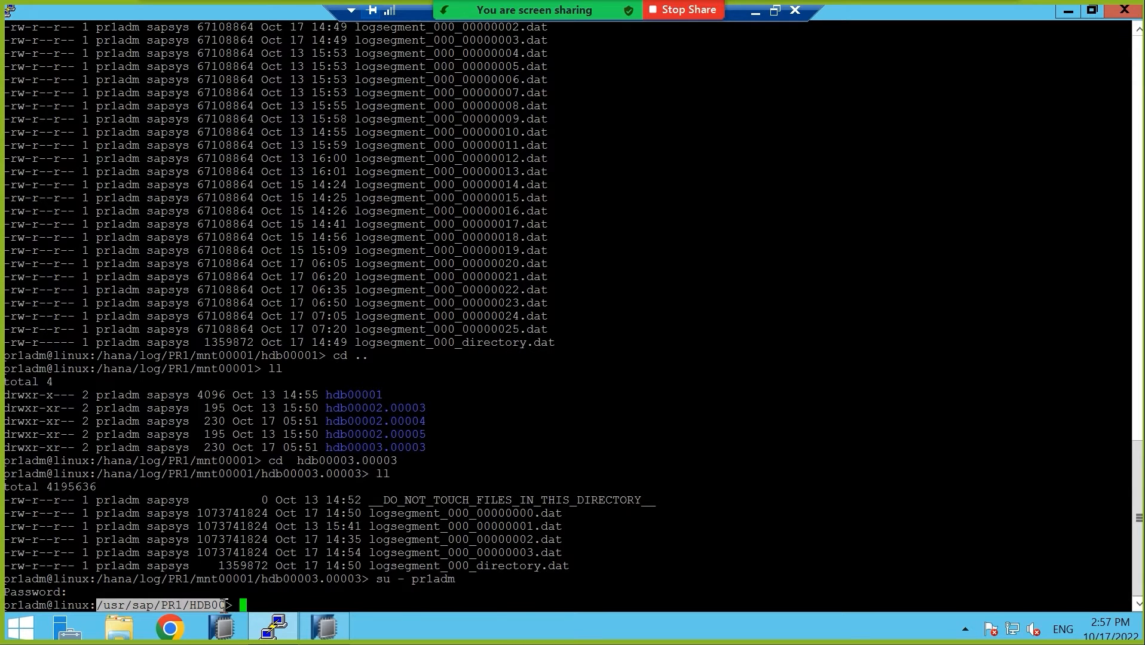
{"action": "type", "text": "ll"}
{"action": "key", "text": "Return"}
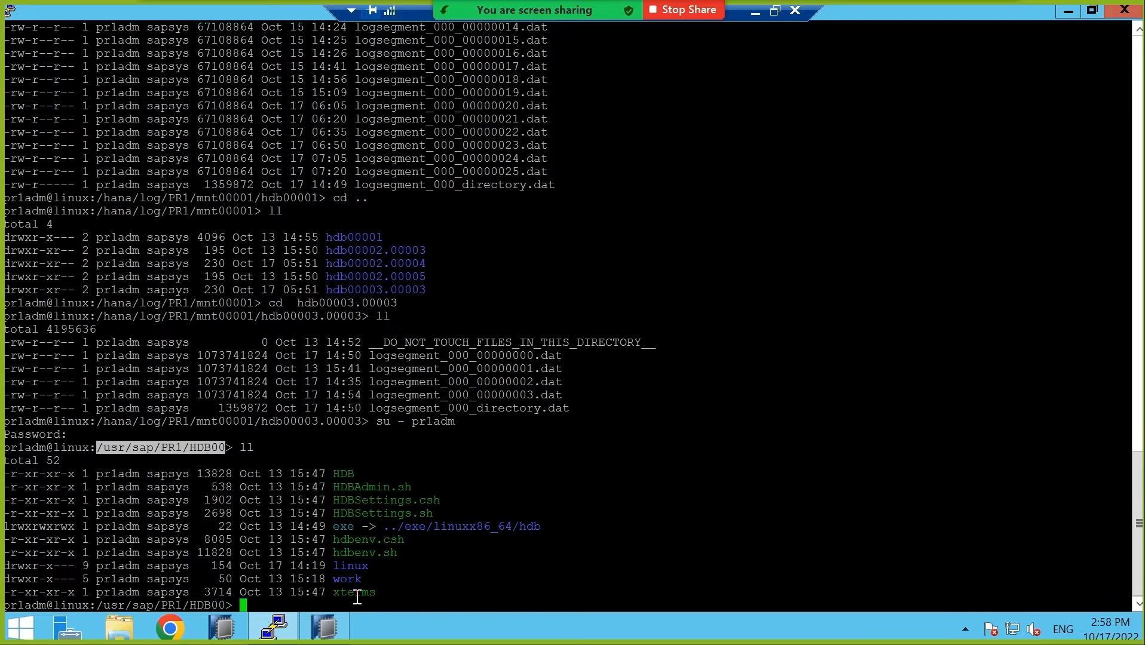
- Go to the trace directory with cdtrace, list its files, and highlight the /usr/sap/PR1/HDB00 portion of the prompt
{"action": "type", "text": "cdtrace"}
{"action": "key", "text": "Return"}
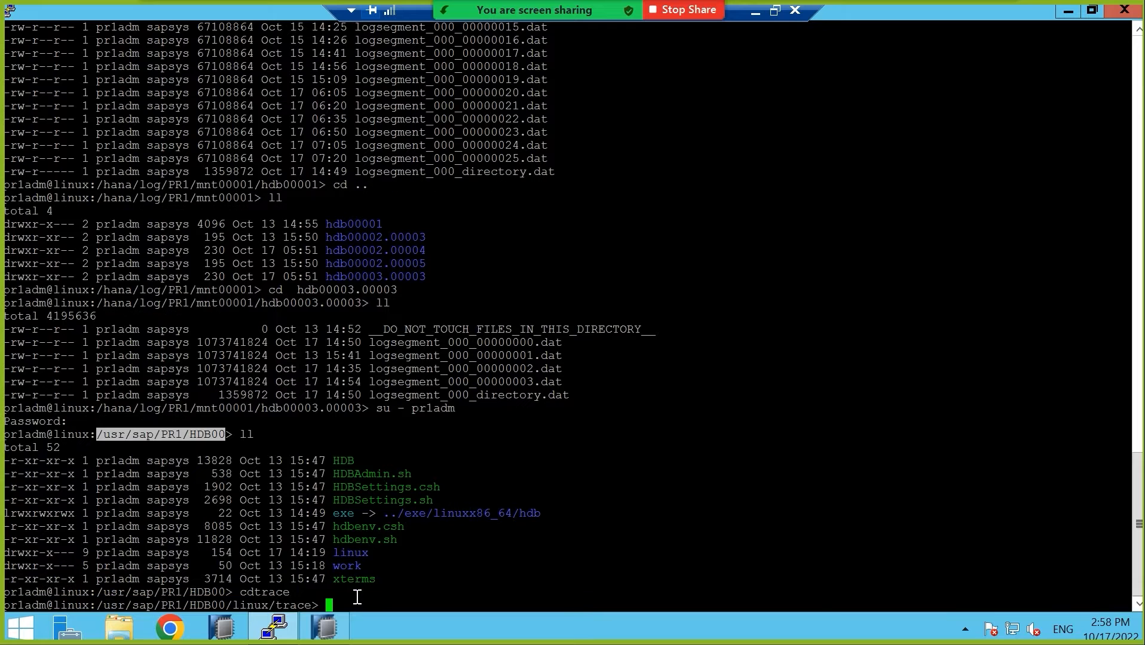
{"action": "type", "text": "ll"}
{"action": "key", "text": "Return"}
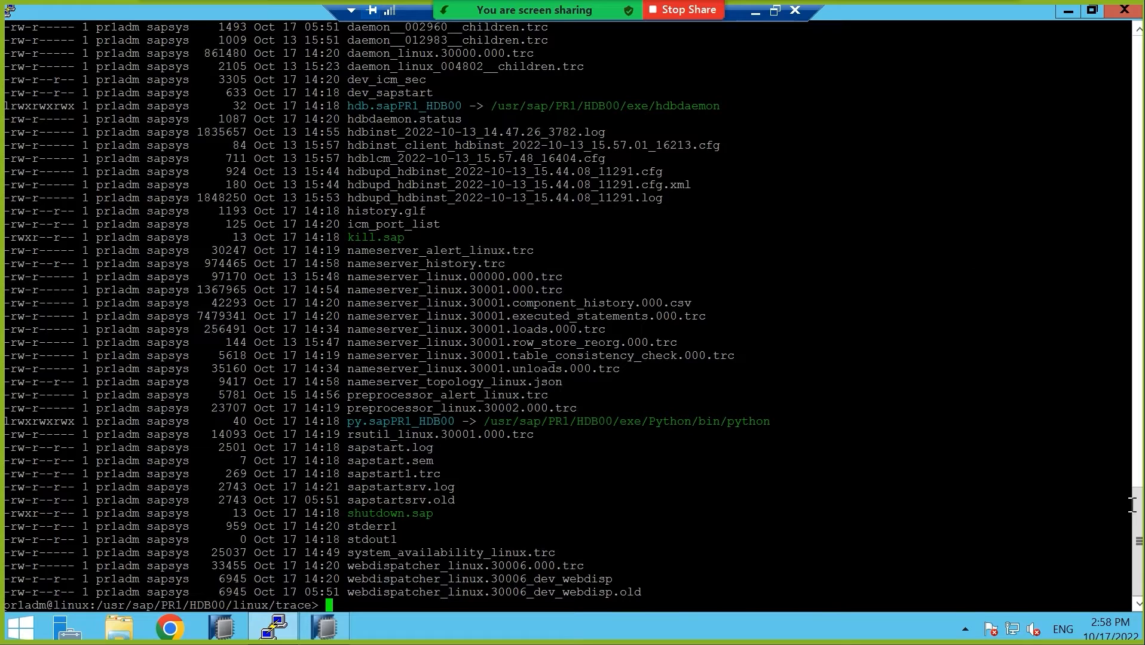
{"action": "mouse_move", "coordinate": [1138, 522]}
{"action": "left_mouse_down"}
{"action": "mouse_move", "coordinate": [1140, 446]}
{"action": "mouse_move", "coordinate": [1140, 541]}
{"action": "left_mouse_up"}
{"action": "left_click_drag", "start_coordinate": [100, 605], "coordinate": [225, 605]}
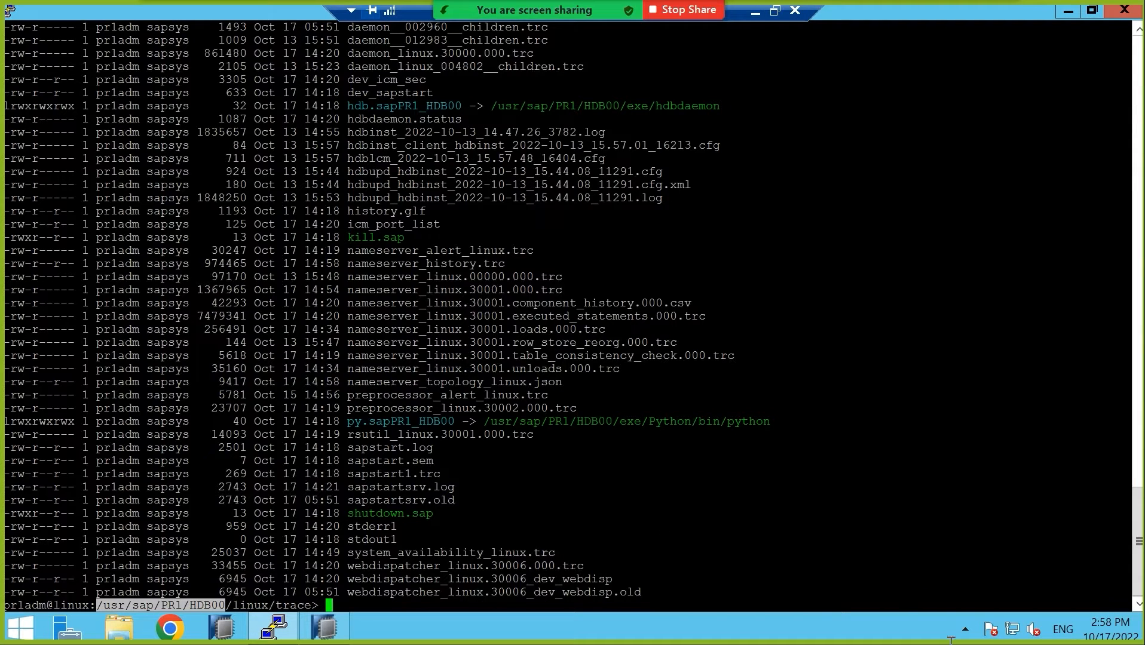
- Minimize the remote desktop session, check the screen recorder's running time, and hide the recorder again
{"action": "left_click", "coordinate": [755, 11]}
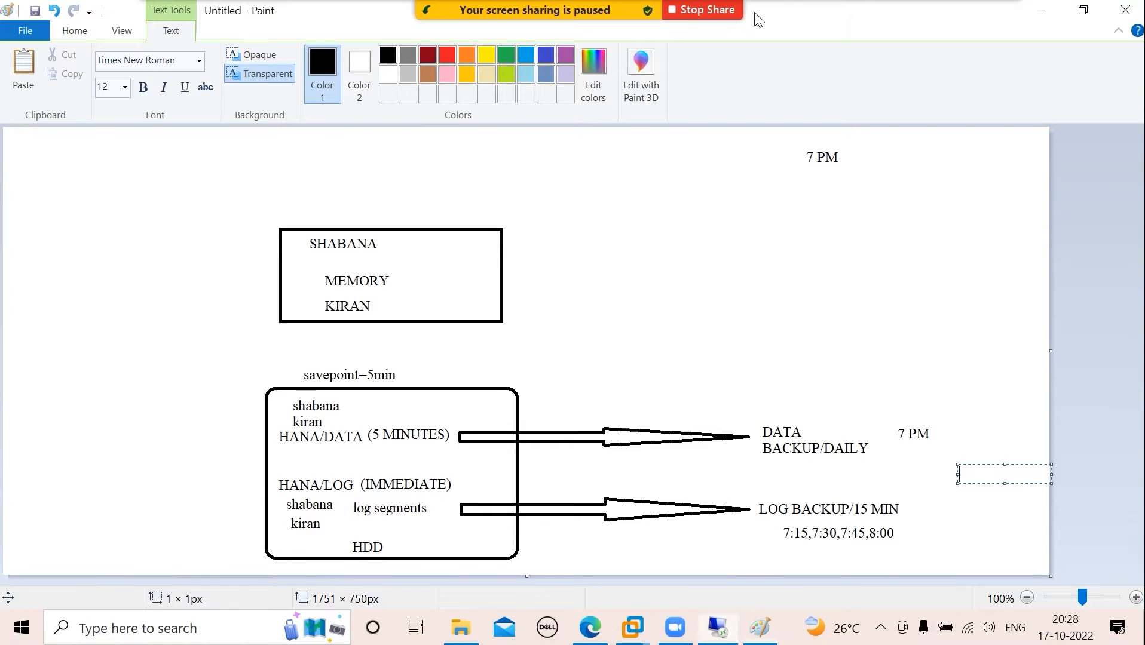
{"action": "left_click", "coordinate": [882, 628]}
{"action": "left_click", "coordinate": [916, 556]}
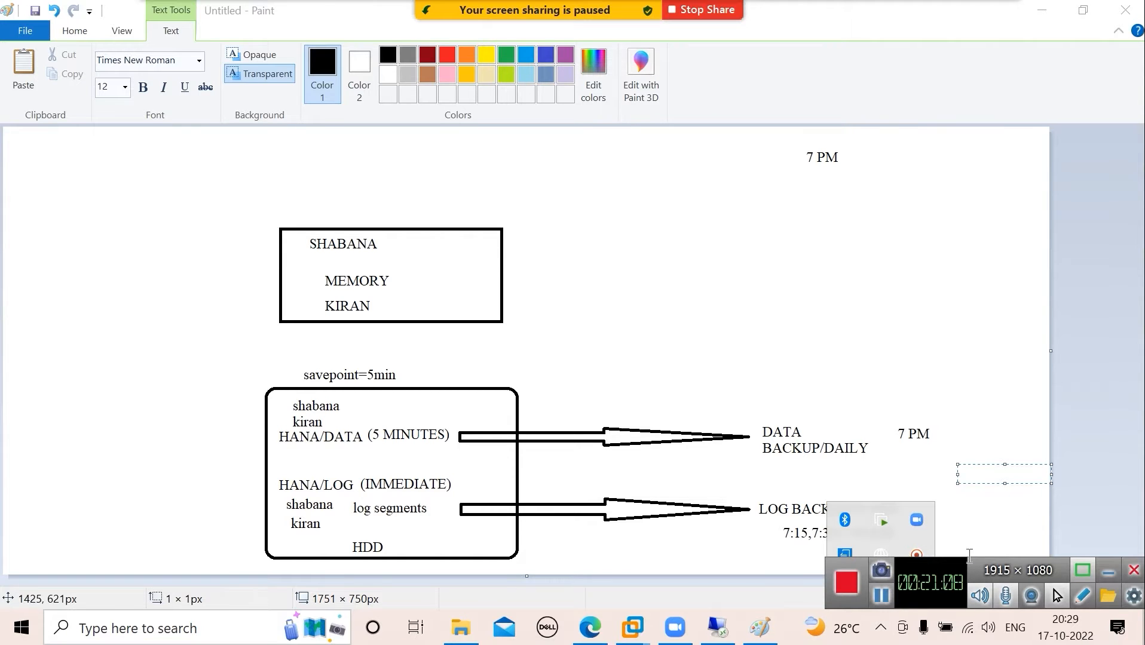
{"action": "left_click", "coordinate": [1108, 572]}
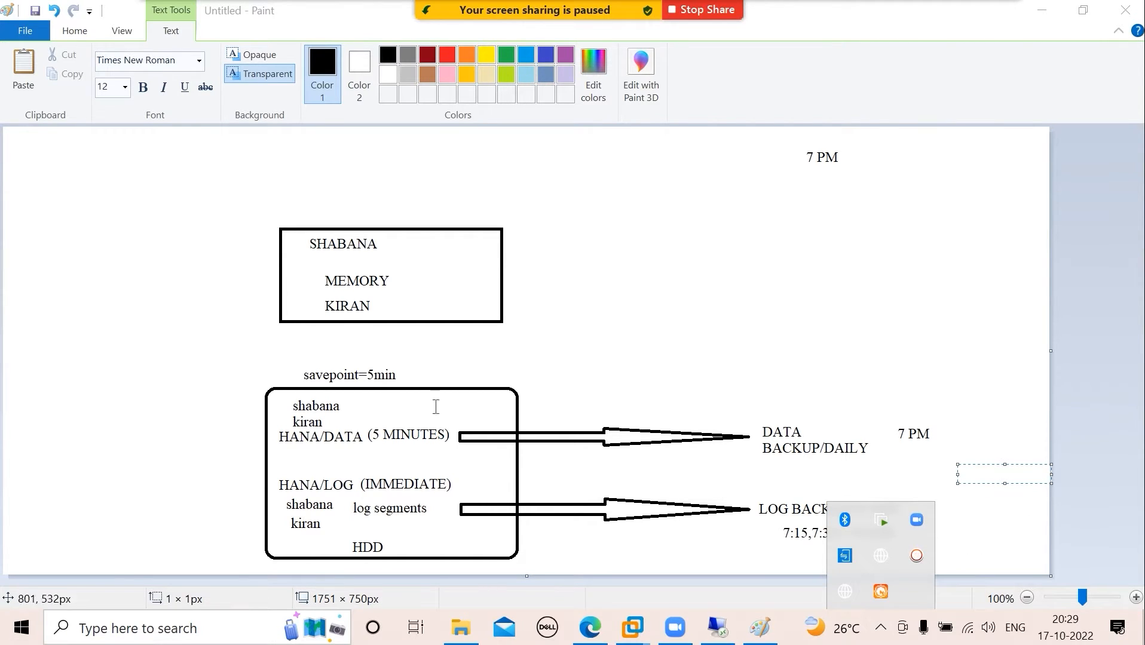
- Share the Remote Desktop Connection window again in Zoom and admit the participant from the waiting room
{"action": "left_click", "coordinate": [603, 17]}
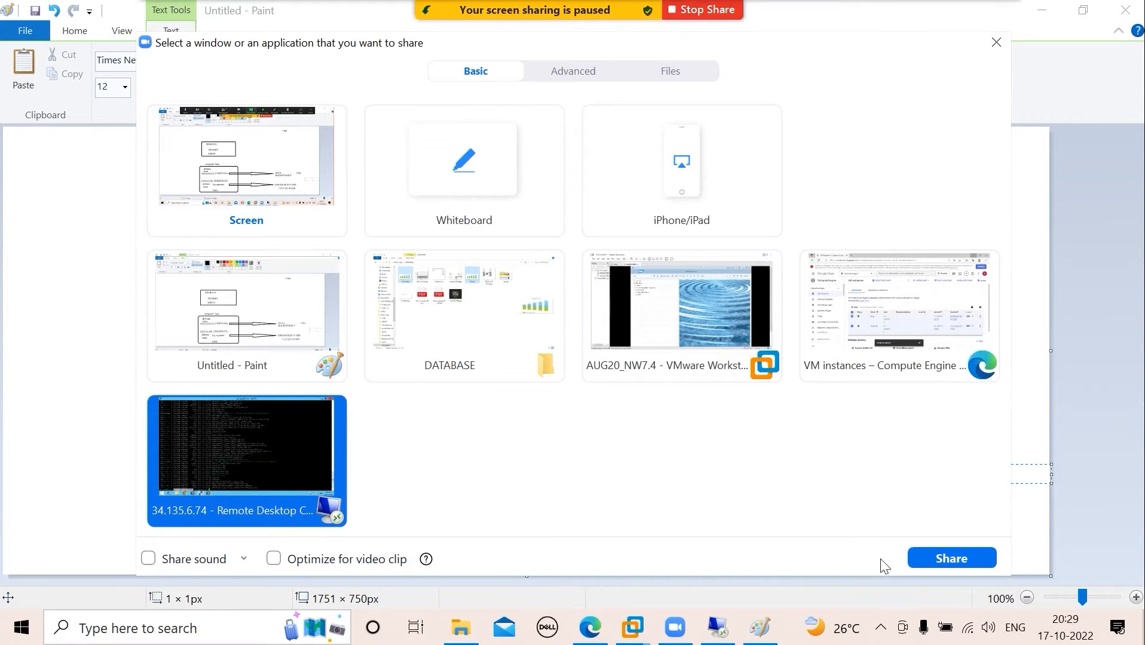
{"action": "left_click", "coordinate": [945, 554]}
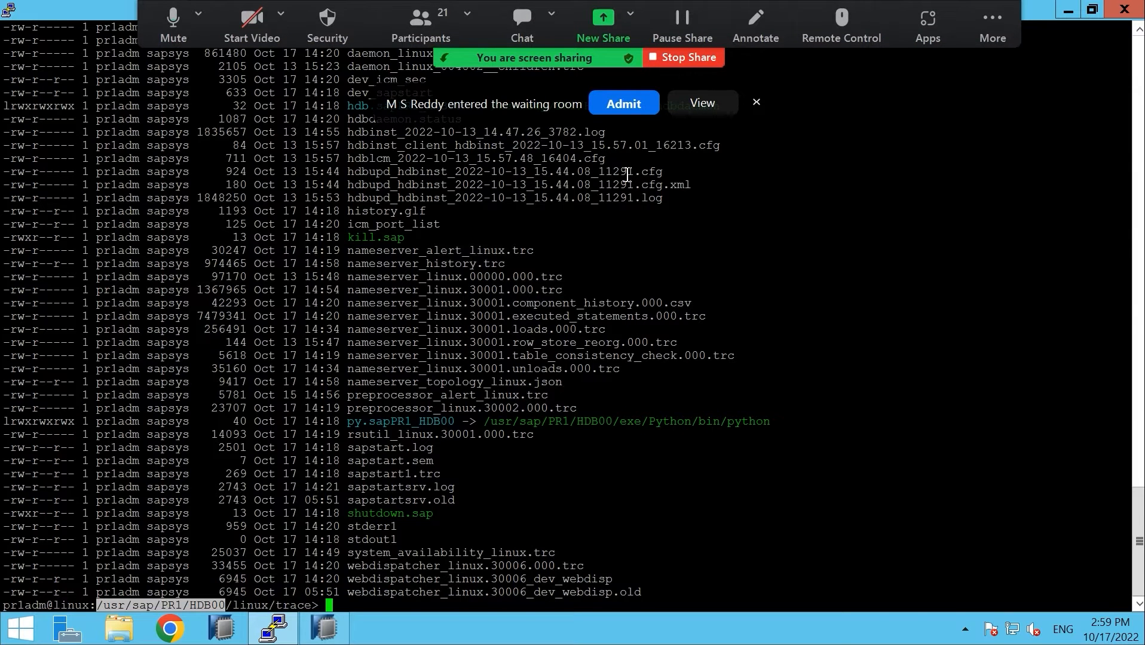
{"action": "left_click", "coordinate": [625, 104]}
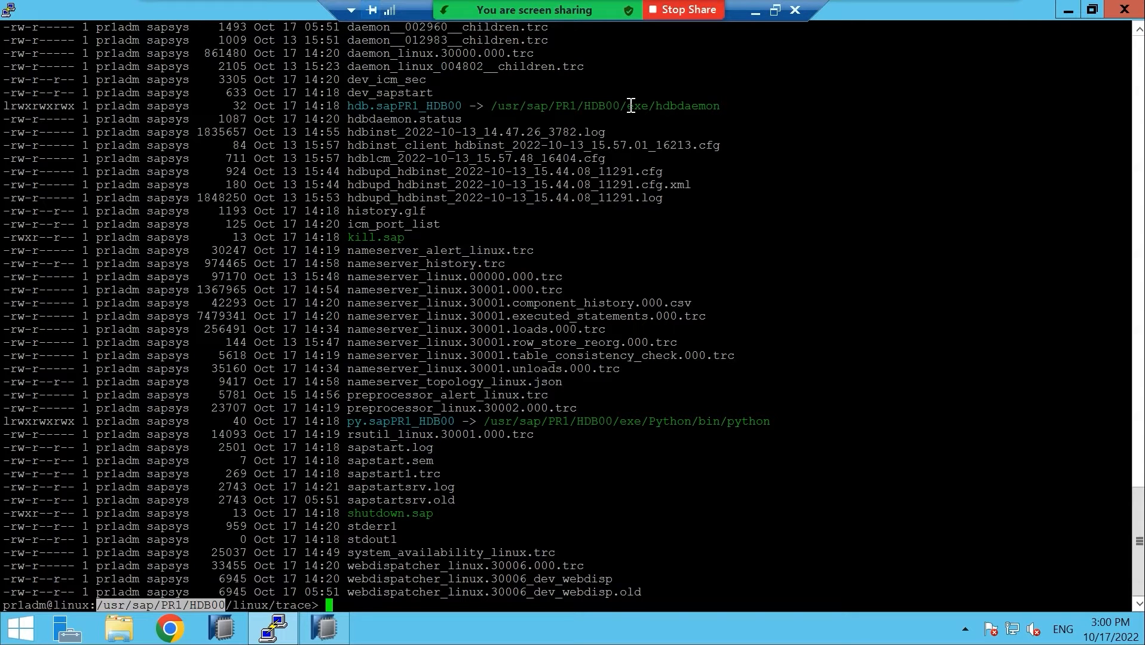
- Minimize the remote desktop session and the Paint diagram, and start a new Zoom share of the Remote Desktop Connection window
{"action": "left_click", "coordinate": [755, 11]}
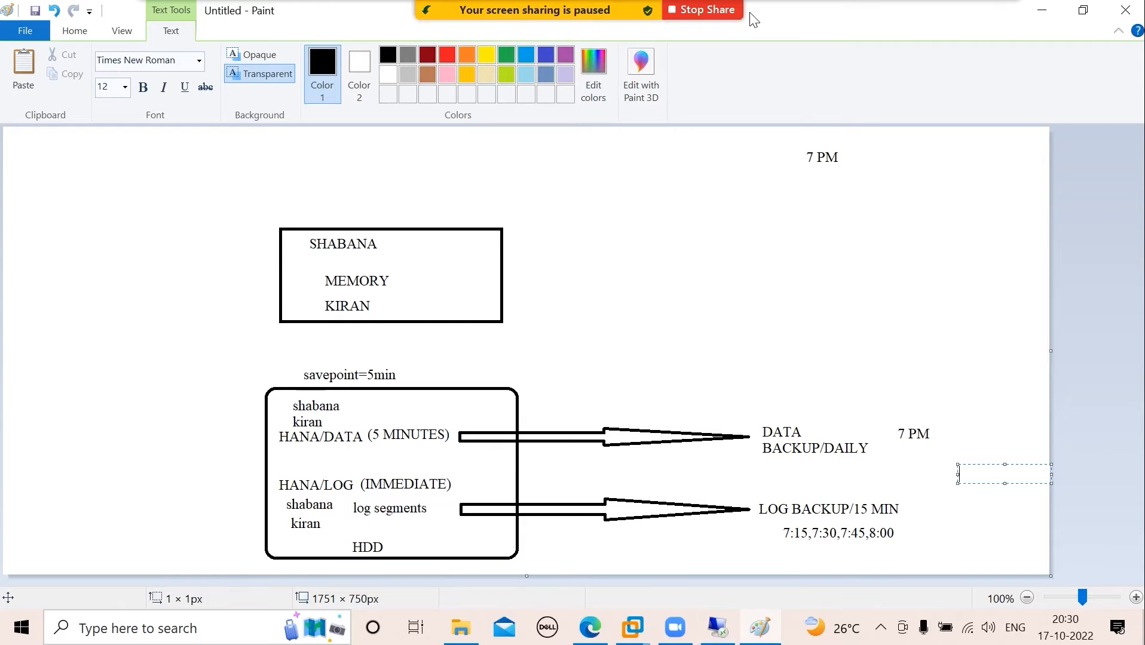
{"action": "left_click", "coordinate": [1042, 10]}
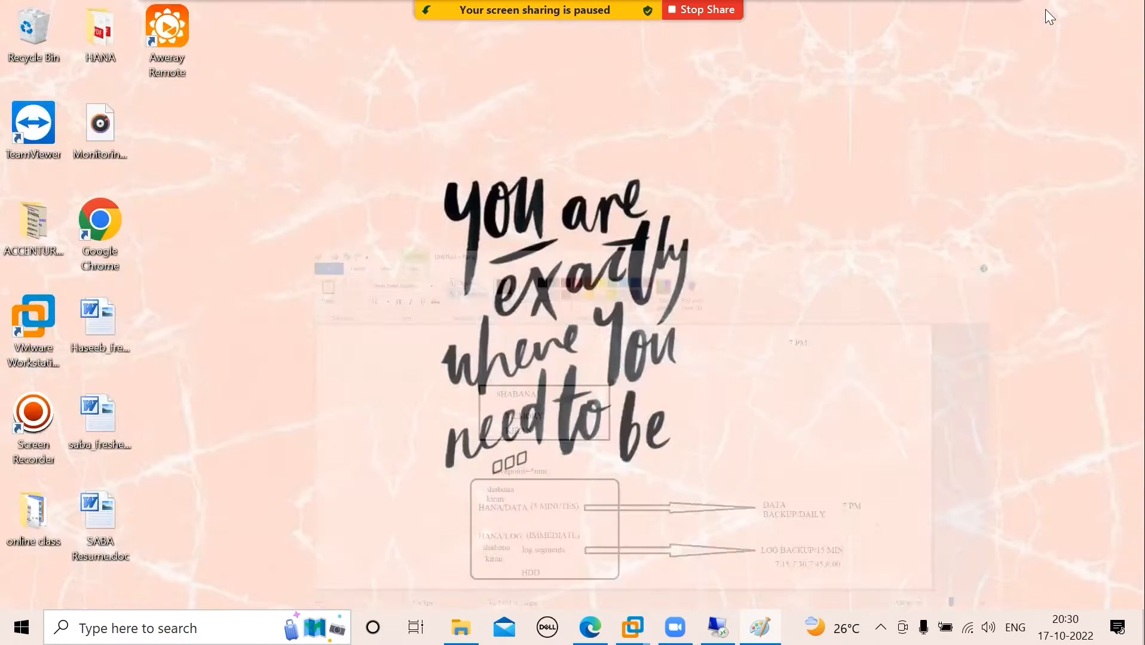
{"action": "mouse_move", "coordinate": [396, 6]}
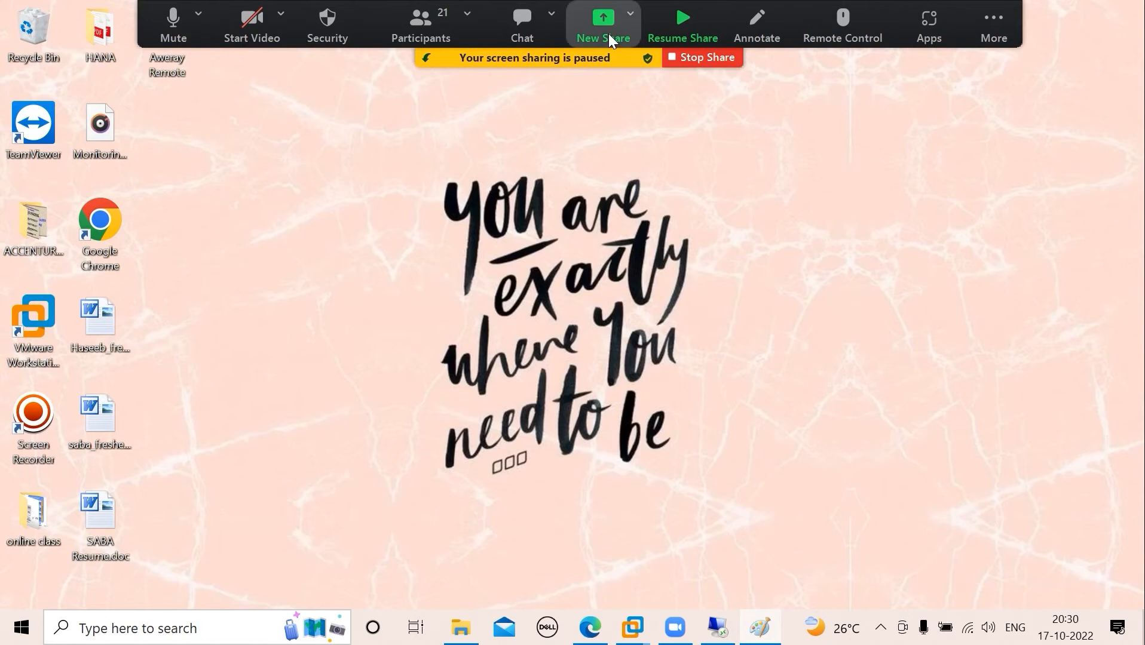
{"action": "left_click", "coordinate": [608, 33]}
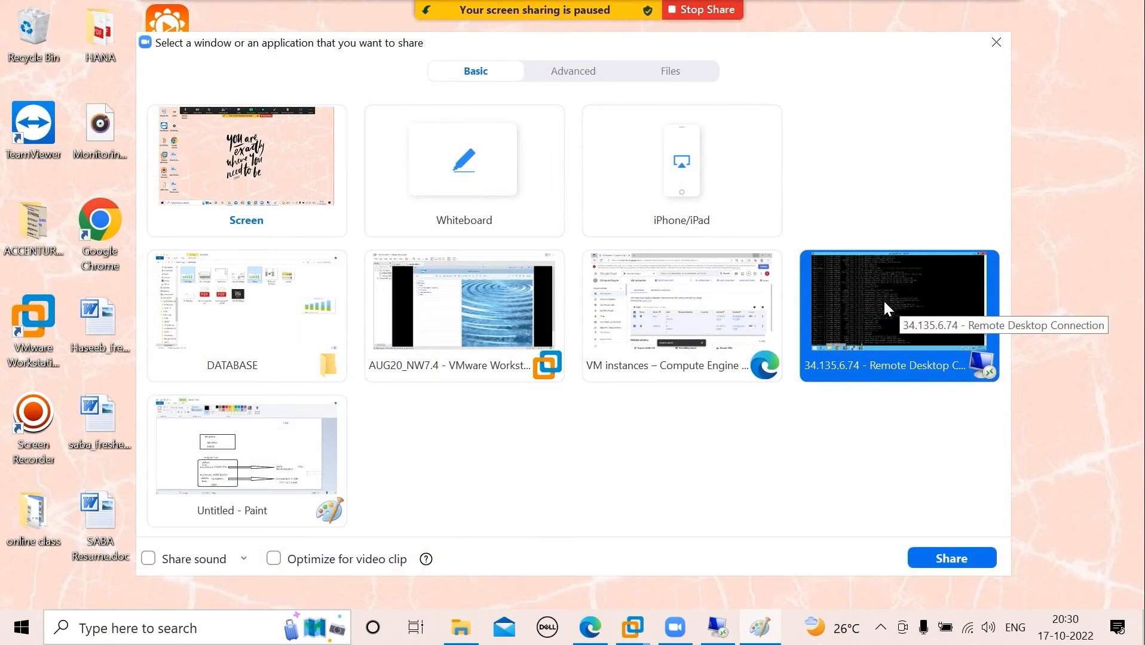
{"action": "left_click", "coordinate": [955, 554]}
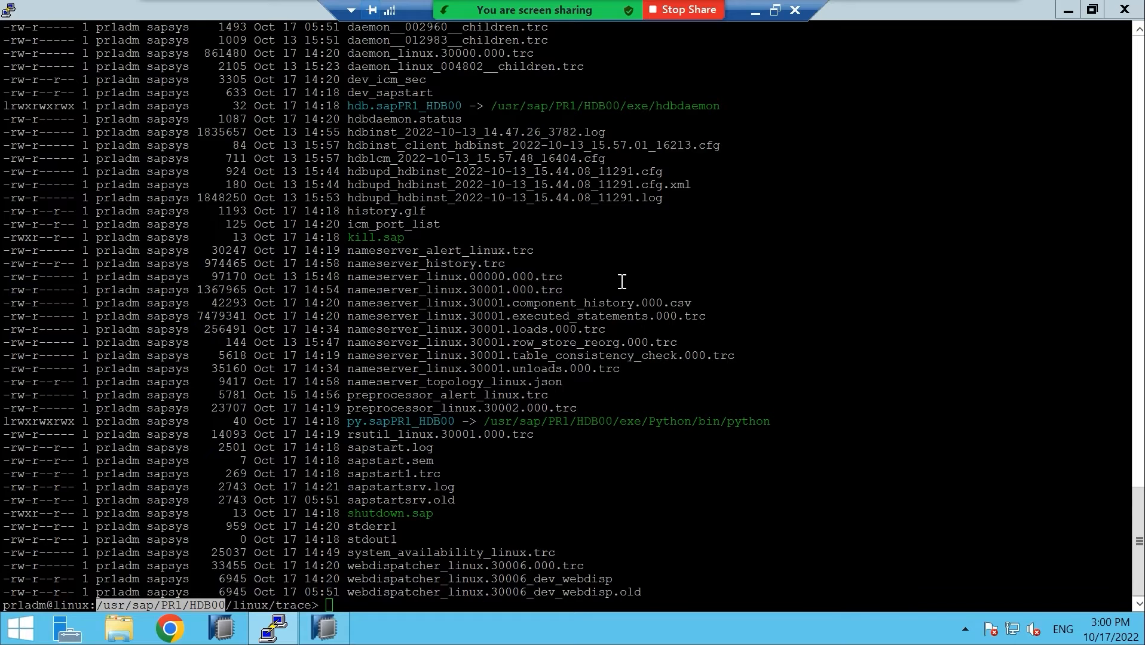
- Minimize PuTTY to return to SAP HANA Studio and open the backup console for SYSTEMDB@PR1
{"action": "left_click", "coordinate": [1068, 10]}
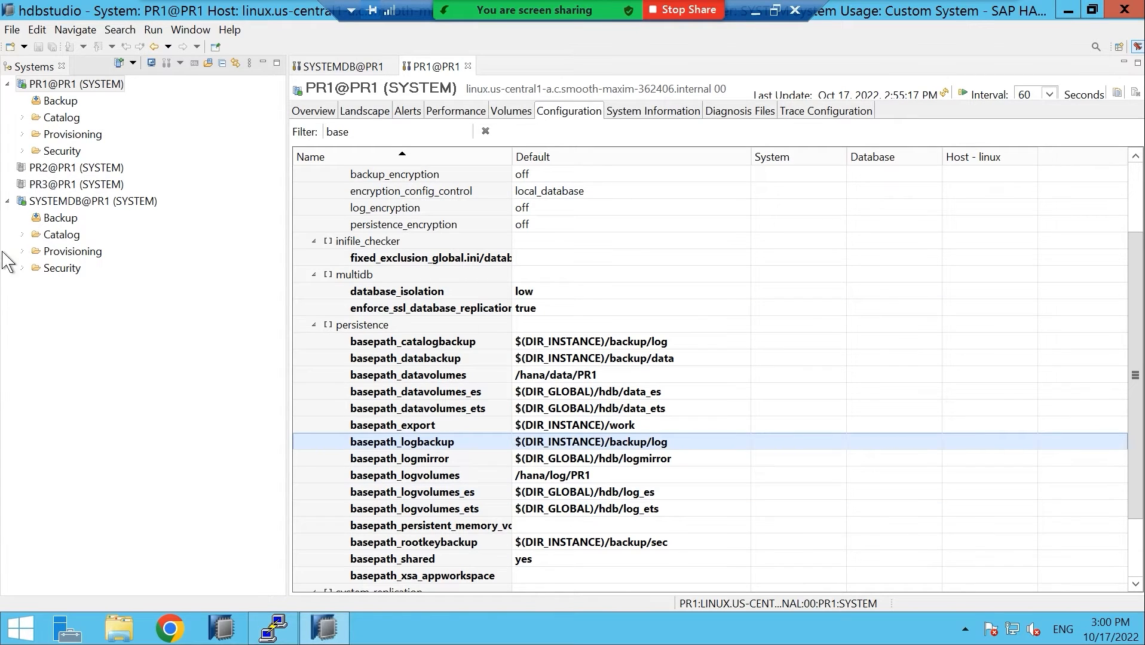
{"action": "left_click", "coordinate": [70, 202]}
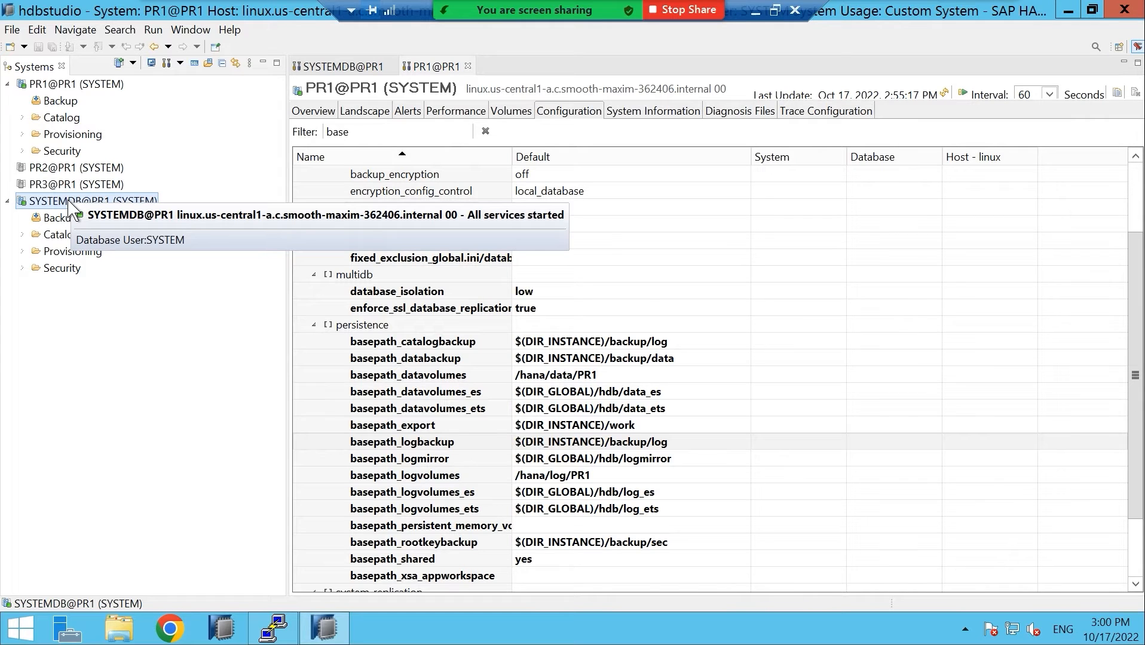
{"action": "right_click", "coordinate": [72, 209]}
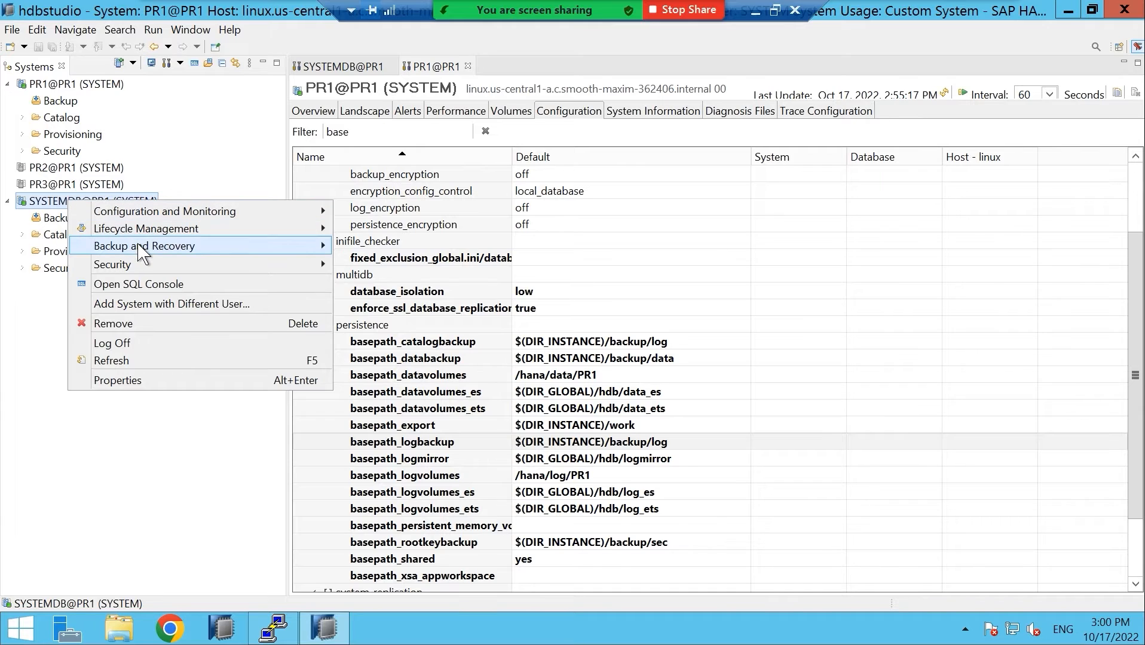
{"action": "mouse_move", "coordinate": [141, 251]}
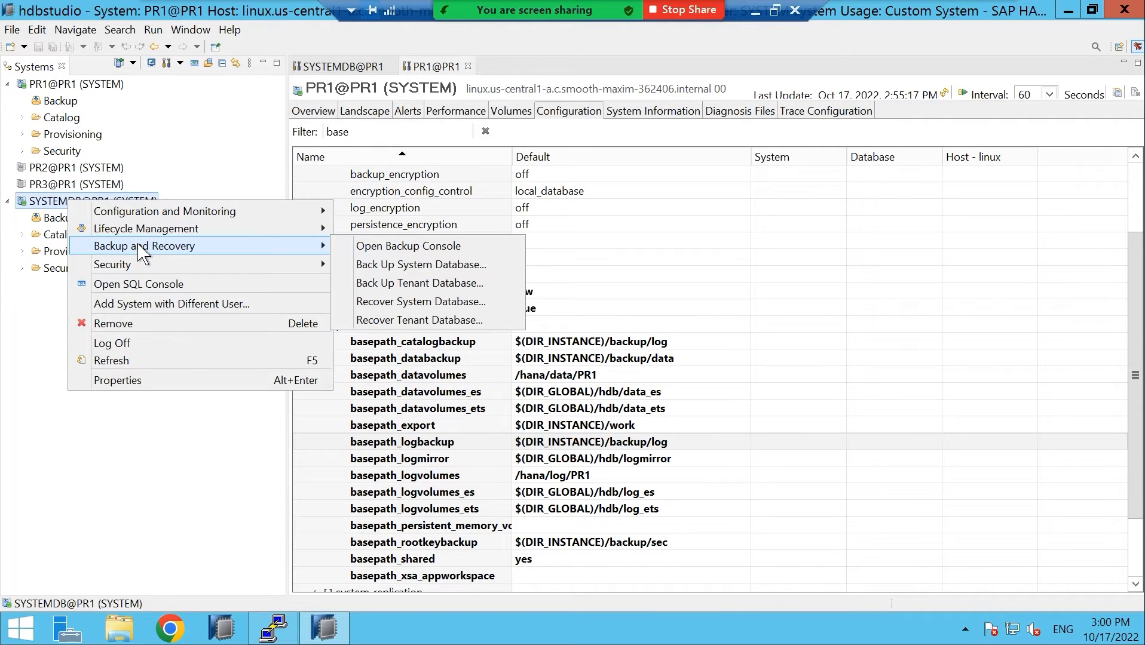
{"action": "left_click", "coordinate": [411, 248]}
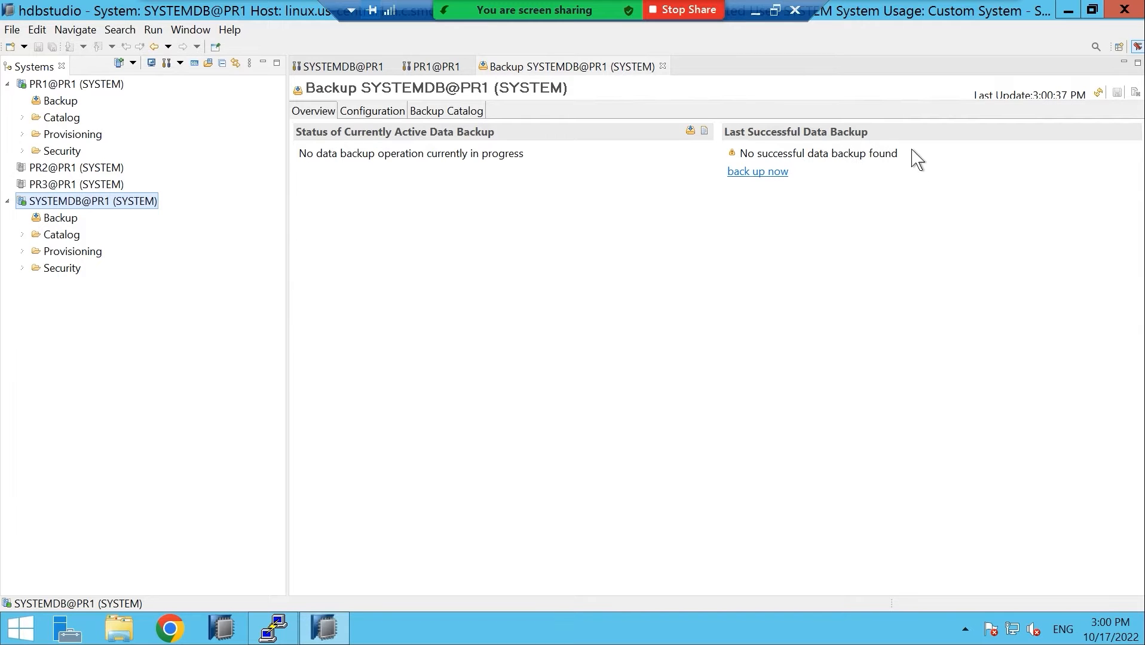
- Examine the SYSTEMDB backup configuration, dismissing the Zoom notice and highlighting the backup subfolders in the data and log destination paths
{"action": "left_click", "coordinate": [375, 110]}
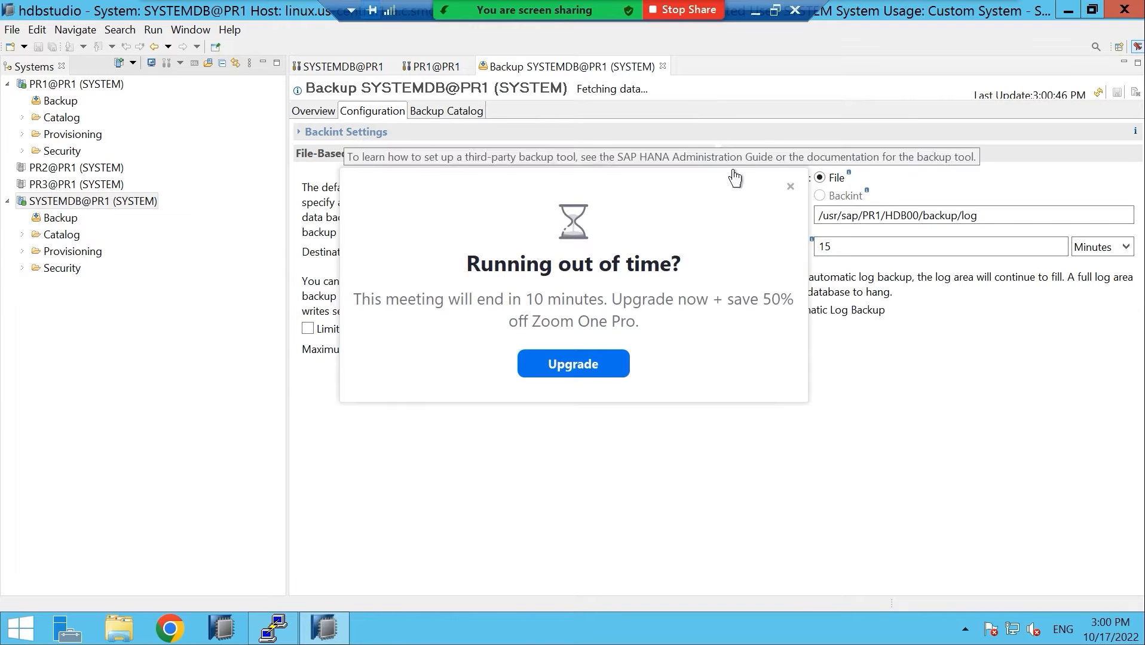
{"action": "left_click", "coordinate": [790, 186]}
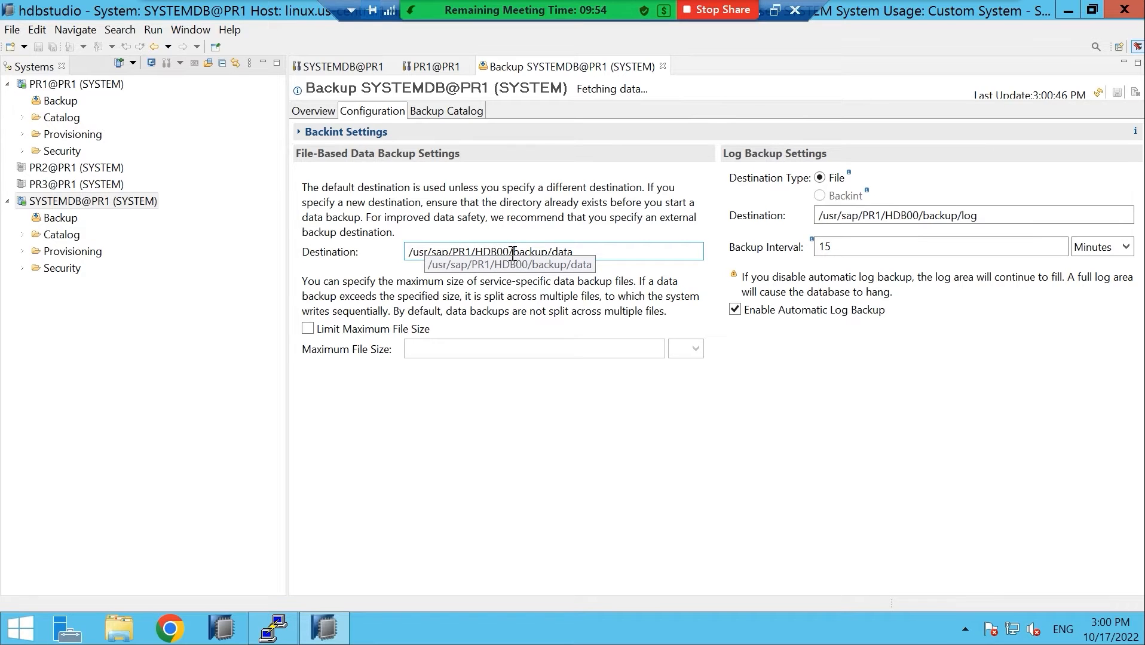
{"action": "left_click_drag", "start_coordinate": [513, 252], "coordinate": [581, 252]}
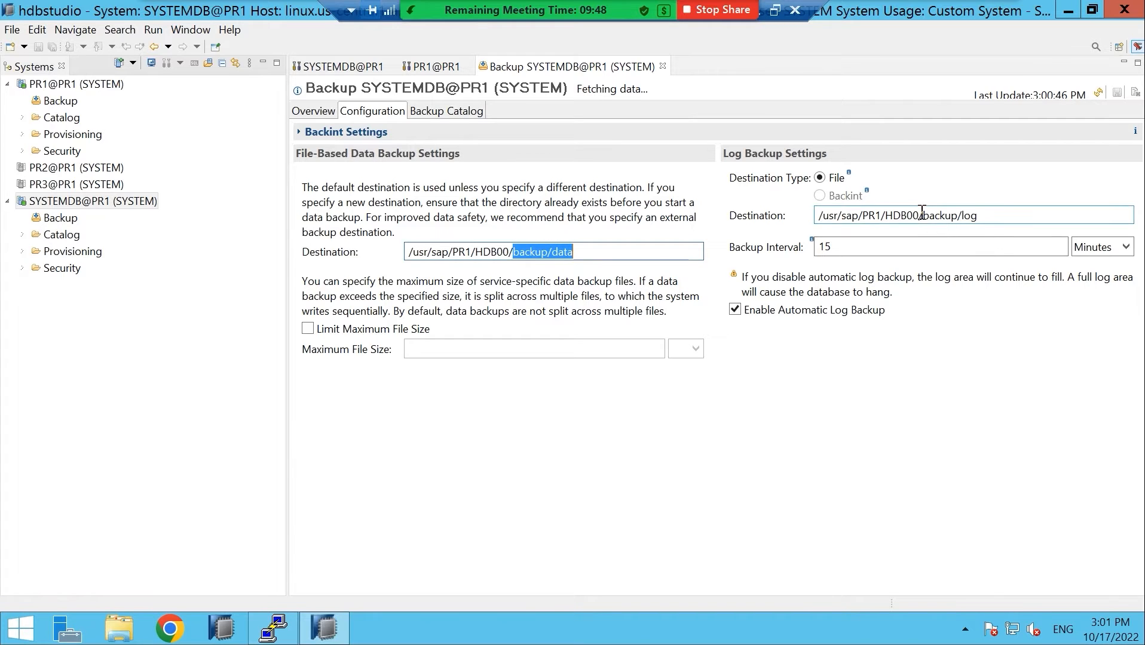
{"action": "left_click_drag", "start_coordinate": [924, 216], "coordinate": [972, 217]}
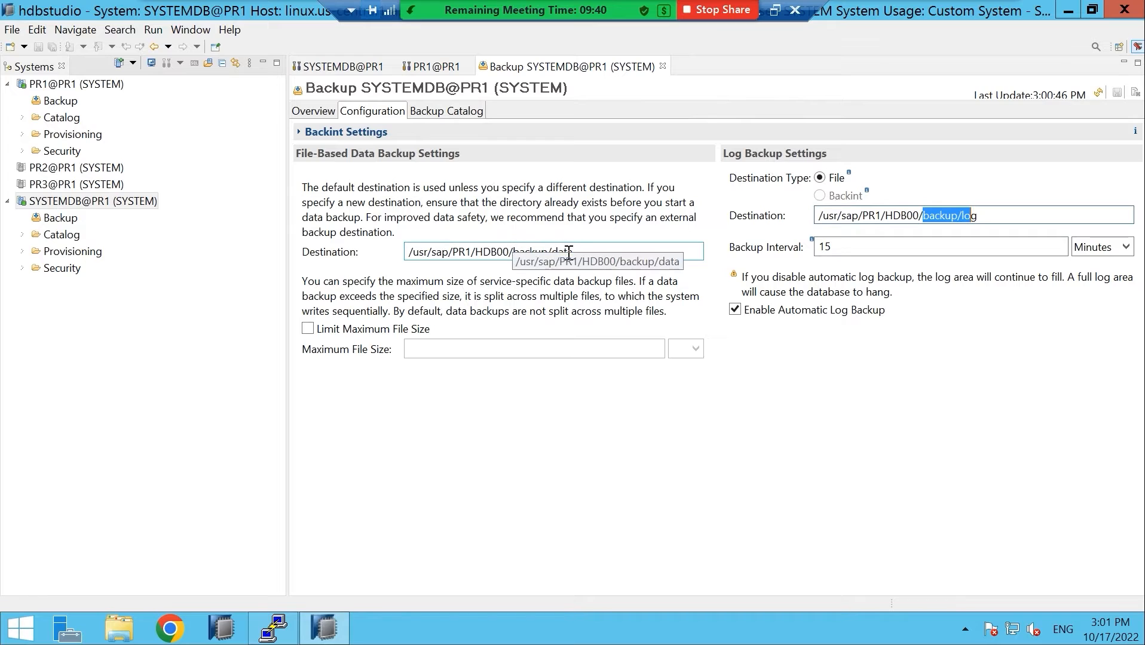
- Highlight the data and log folder names in the backup destinations, and toggle the maximum file size limit on and off
{"action": "left_click_drag", "start_coordinate": [574, 253], "coordinate": [548, 252]}
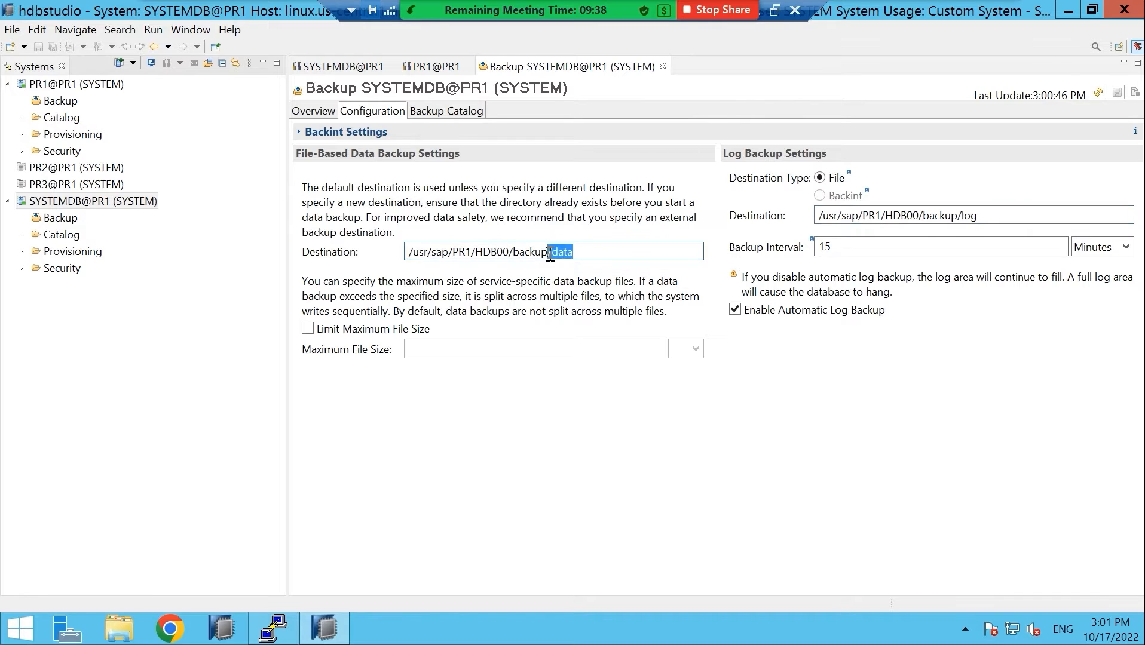
{"action": "left_click_drag", "start_coordinate": [978, 215], "coordinate": [963, 216]}
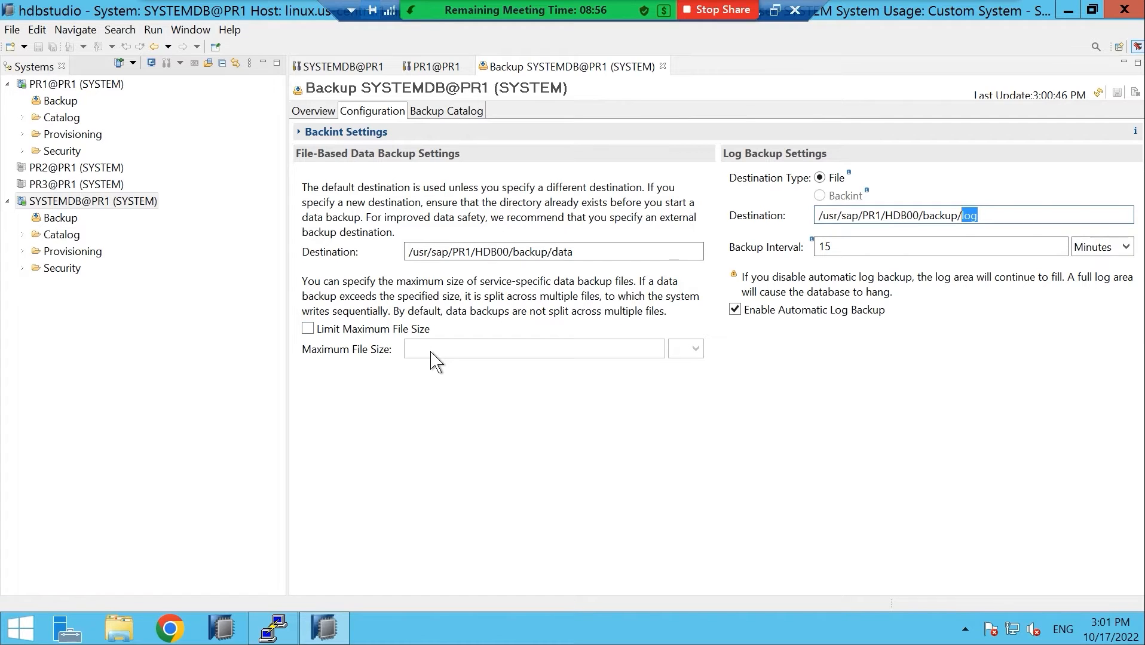
{"action": "left_click", "coordinate": [308, 330]}
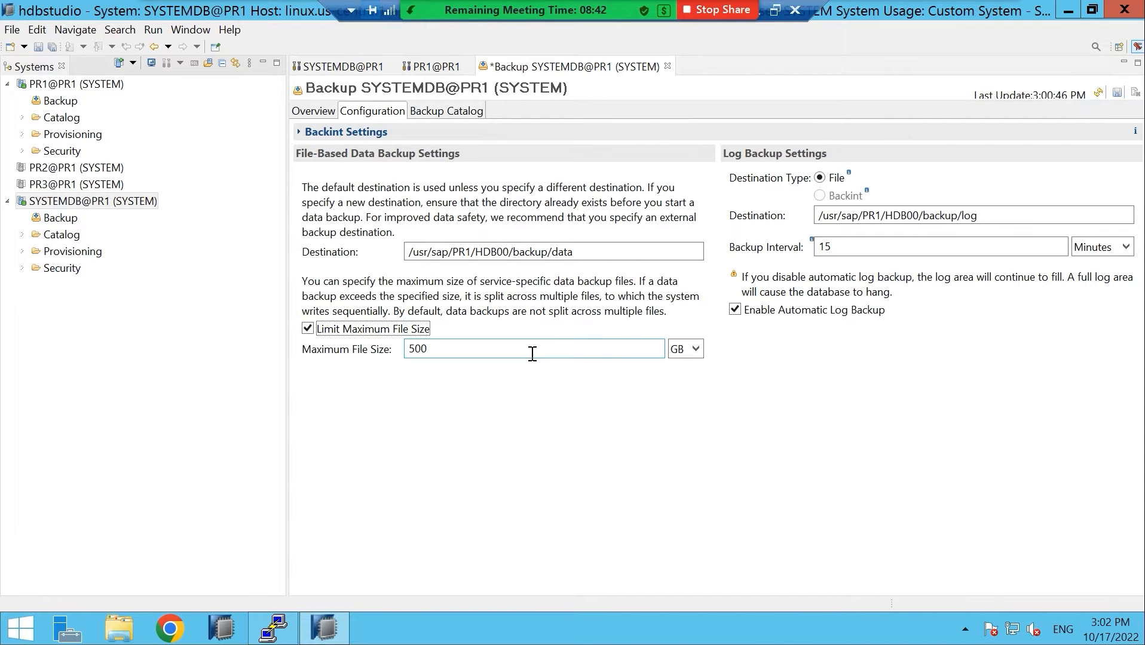
{"action": "left_click", "coordinate": [307, 329]}
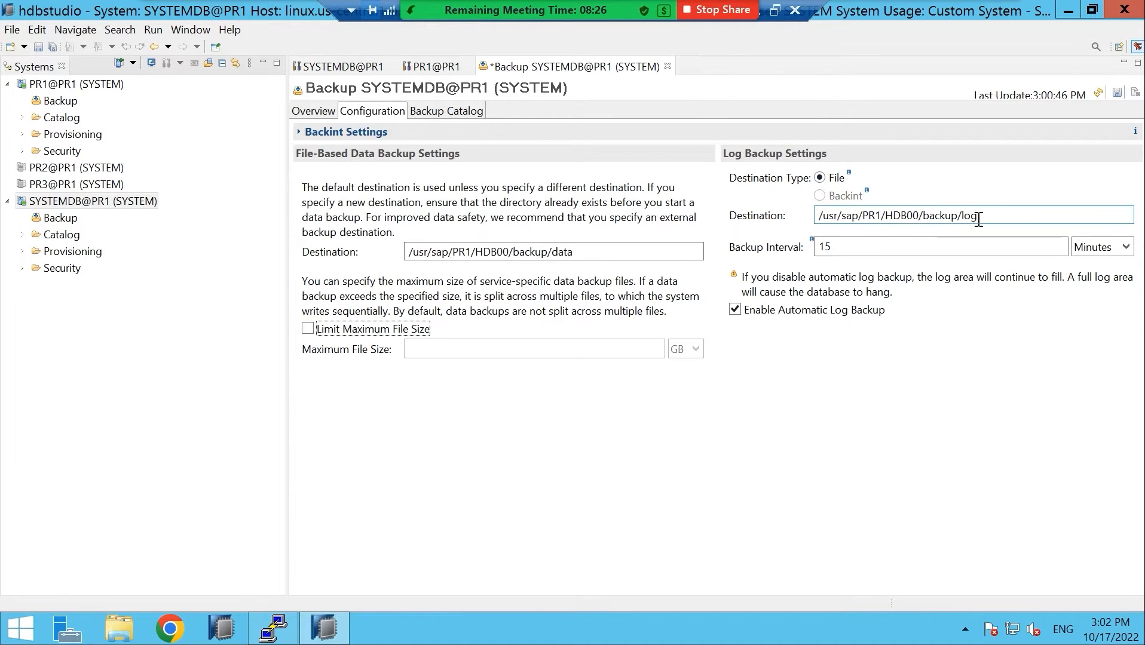
- Highlight the full log backup destination path and review the backup interval units, keeping Minutes
{"action": "left_click_drag", "start_coordinate": [978, 220], "coordinate": [803, 228]}
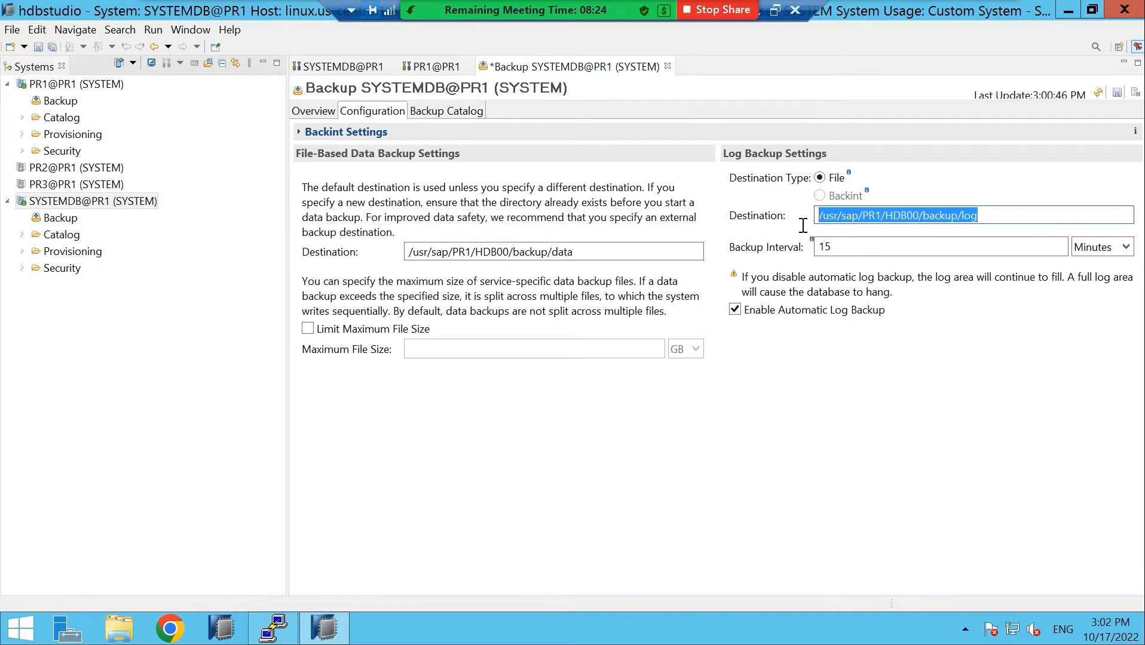
{"action": "left_click", "coordinate": [1126, 249]}
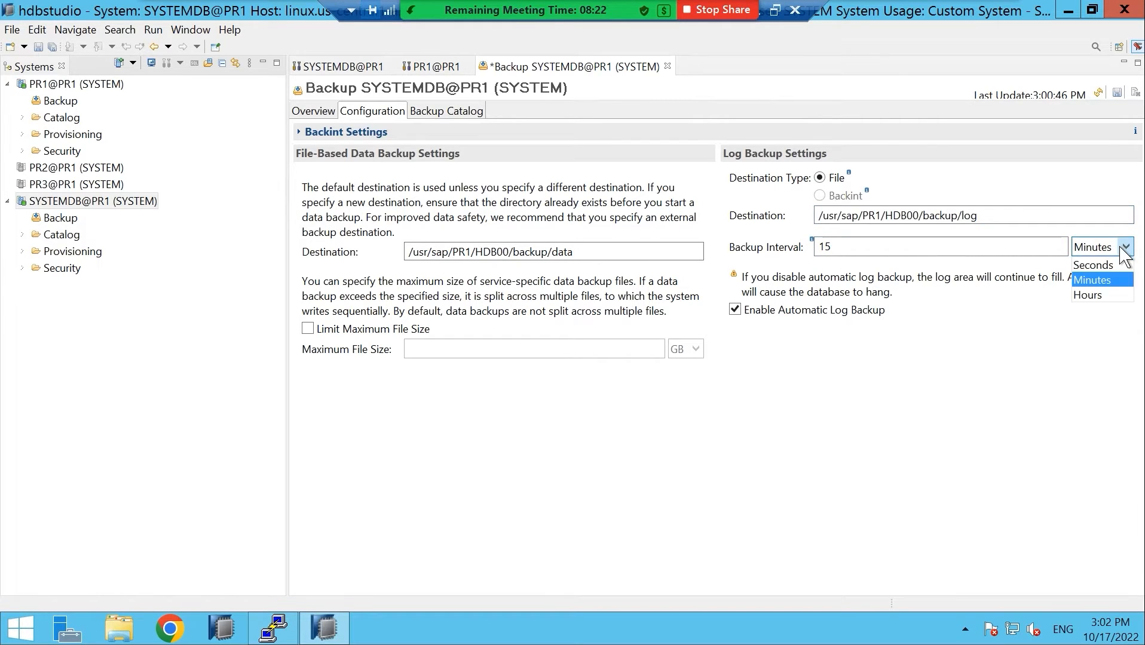
{"action": "left_click", "coordinate": [1100, 280]}
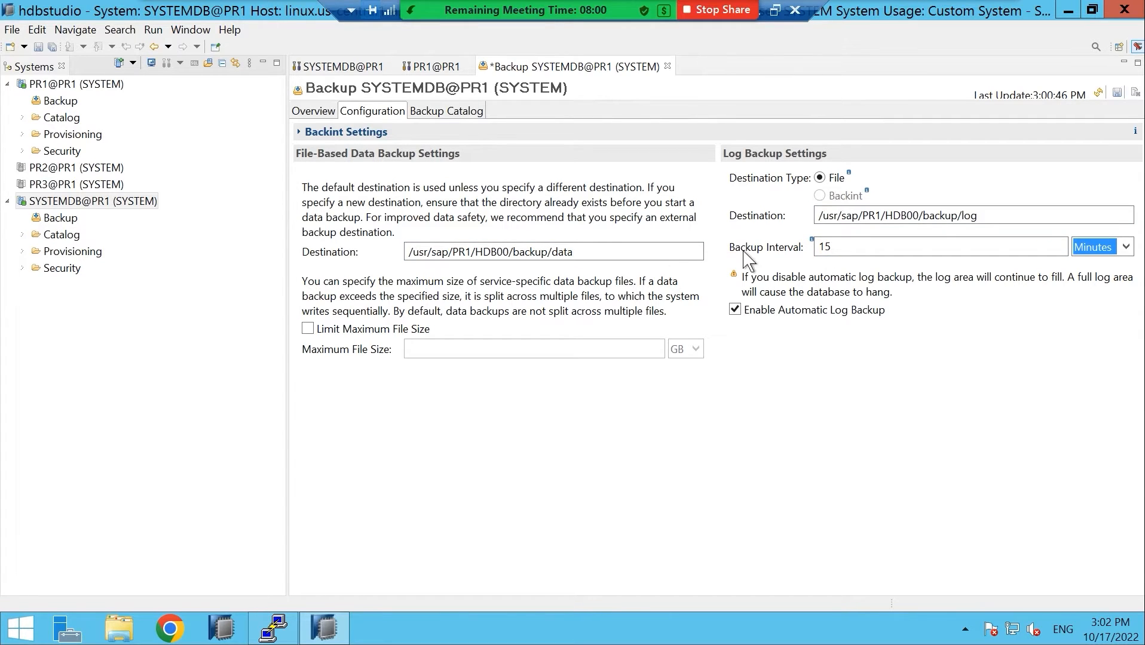
- Examine the SYSTEMDB backup catalog, toggling log backups on and off and enabling the display of delta backups
{"action": "left_click", "coordinate": [457, 112]}
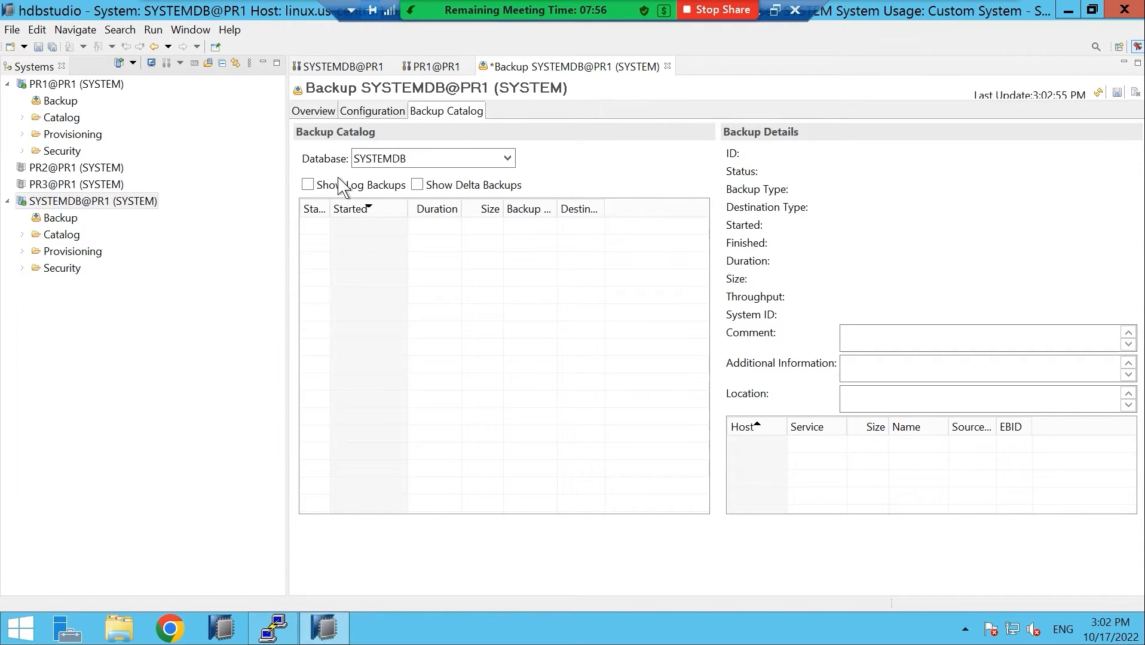
{"action": "left_click", "coordinate": [308, 186]}
{"action": "left_click", "coordinate": [307, 186]}
{"action": "left_click", "coordinate": [417, 185]}
- Open the system database backup wizard for SYSTEMDB@PR1 and review the available backup types
{"action": "left_click", "coordinate": [76, 203]}
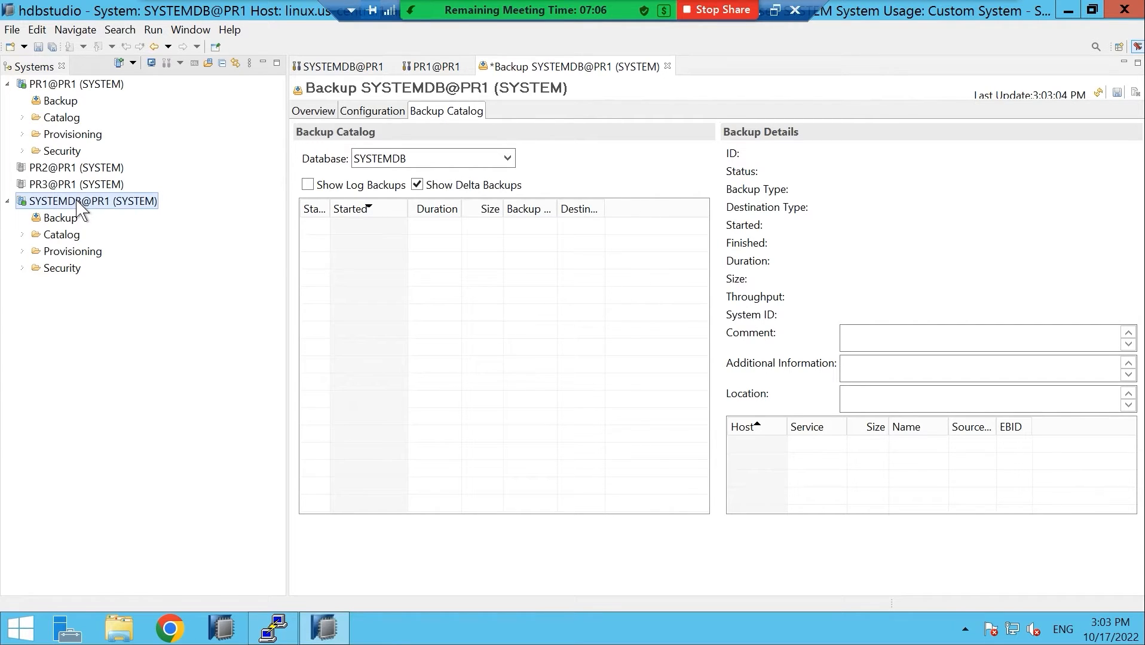
{"action": "right_click", "coordinate": [77, 202]}
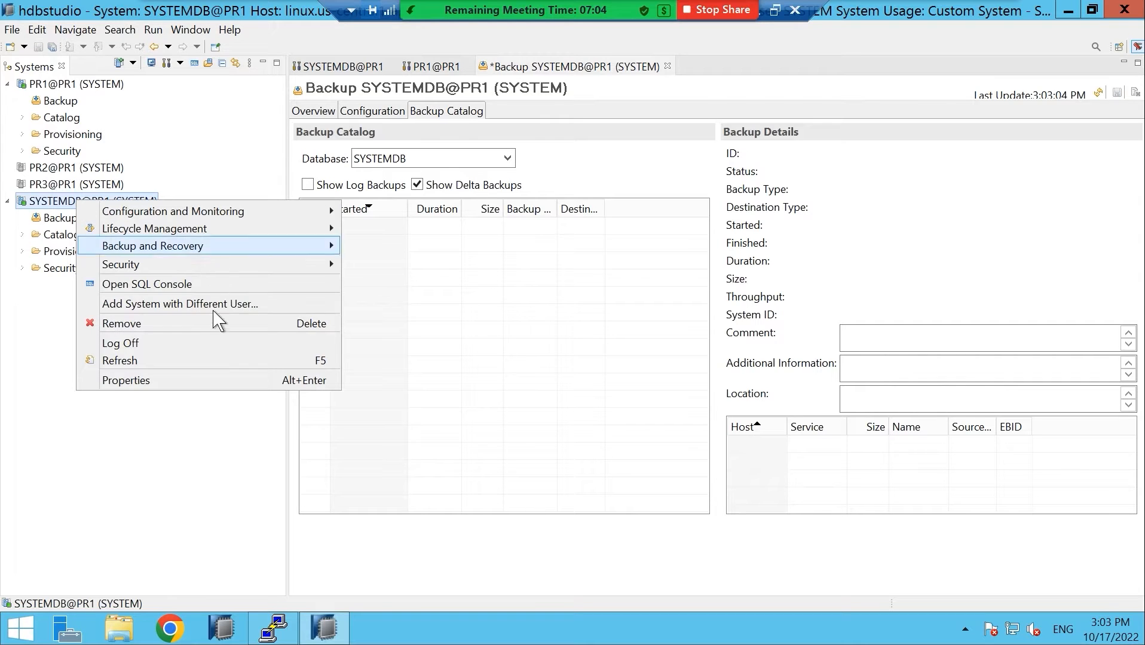
{"action": "mouse_move", "coordinate": [217, 259]}
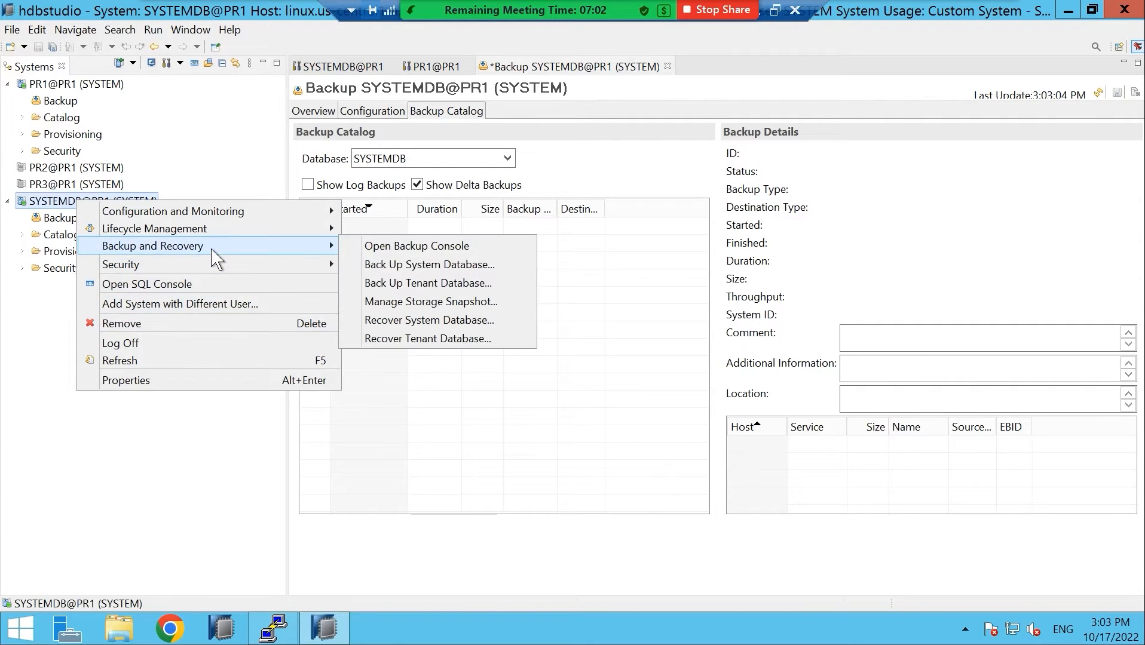
{"action": "left_click", "coordinate": [428, 265]}
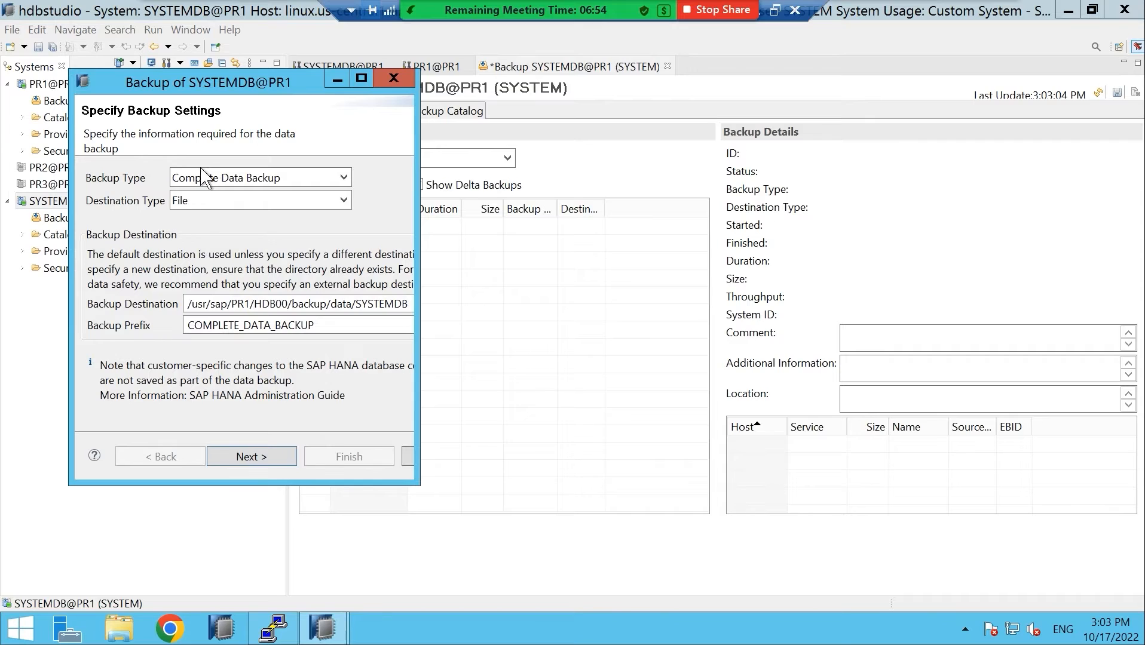
{"action": "left_click", "coordinate": [236, 178]}
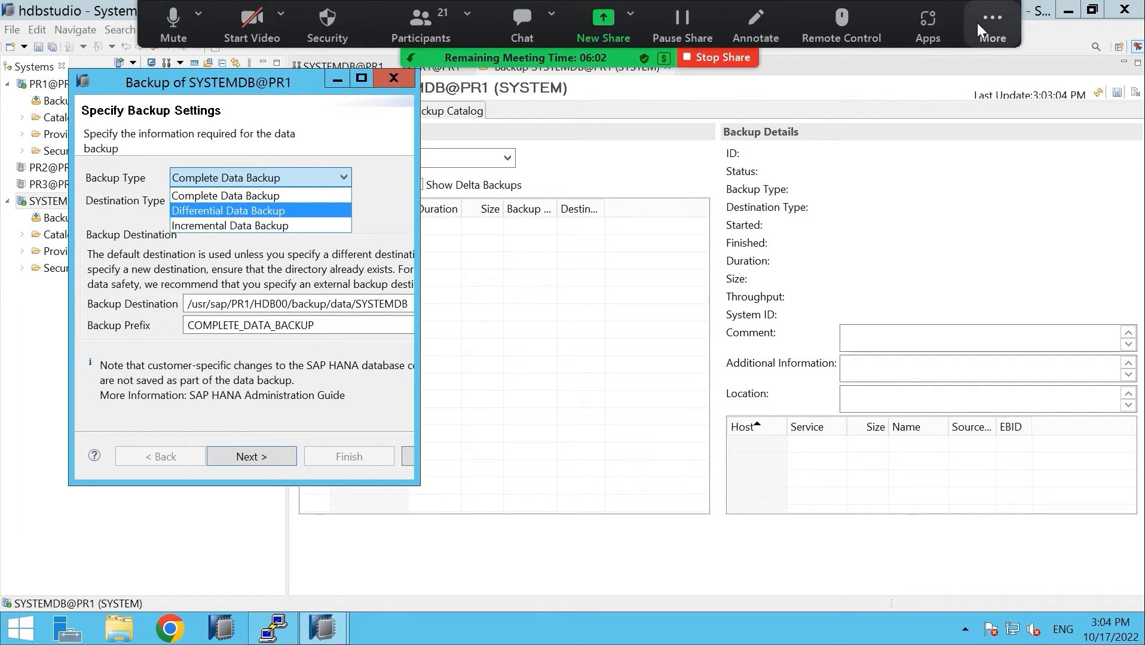
- Minimize the remote desktop session, stop the current share and share the DATABASE folder window in Zoom
{"action": "left_click", "coordinate": [1070, 14]}
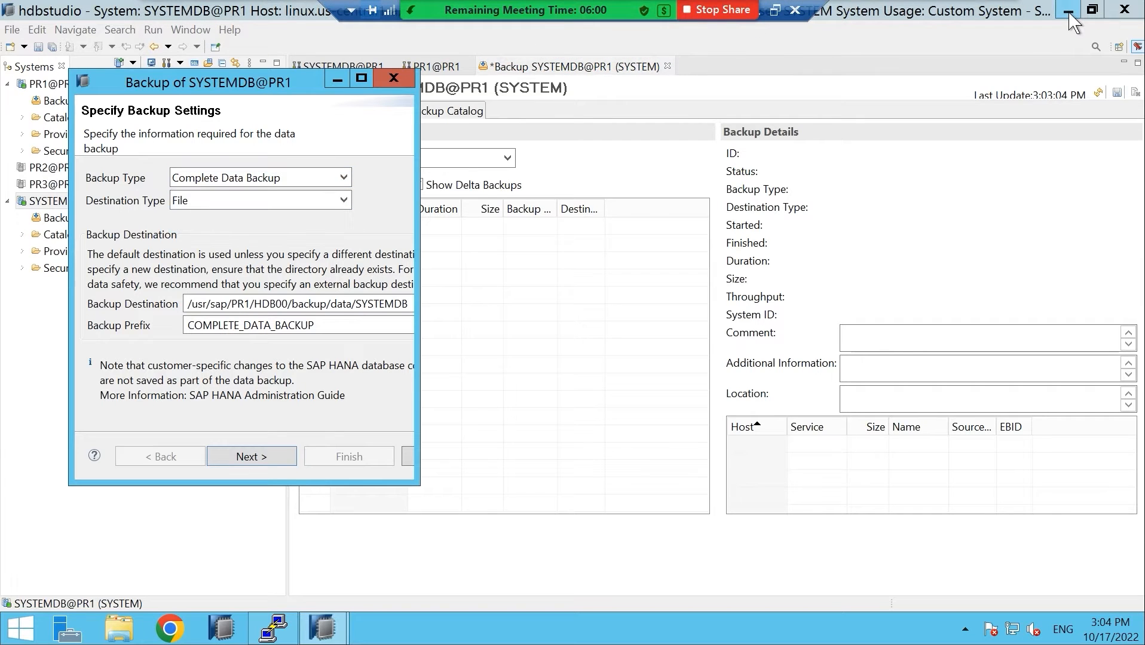
{"action": "left_click", "coordinate": [760, 11]}
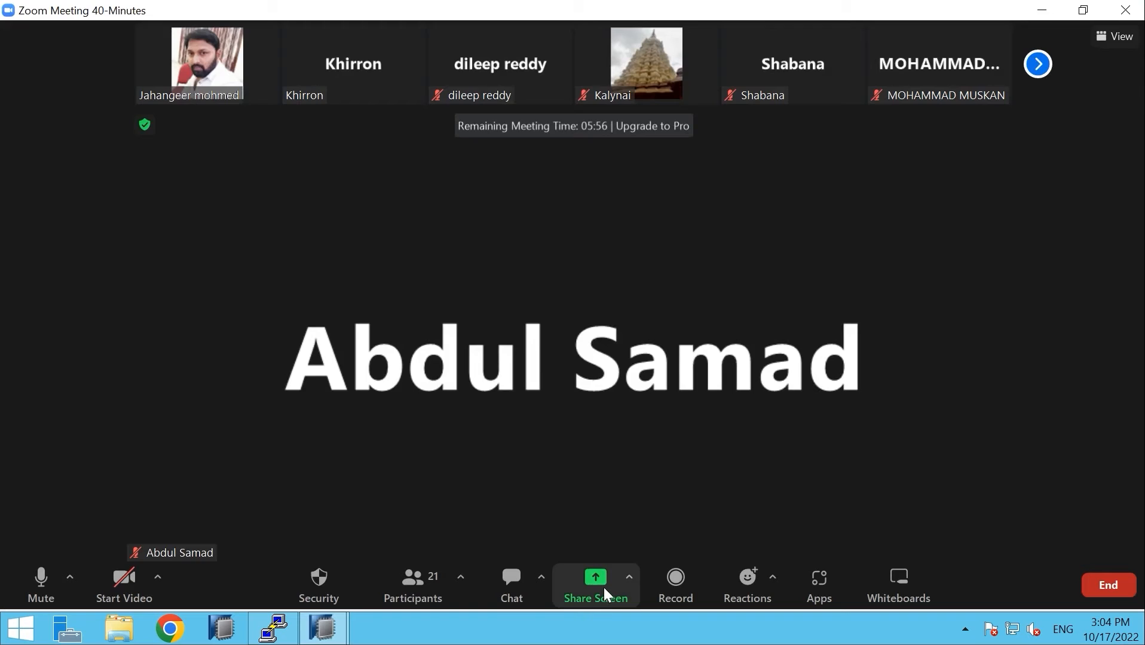
{"action": "left_click", "coordinate": [607, 594]}
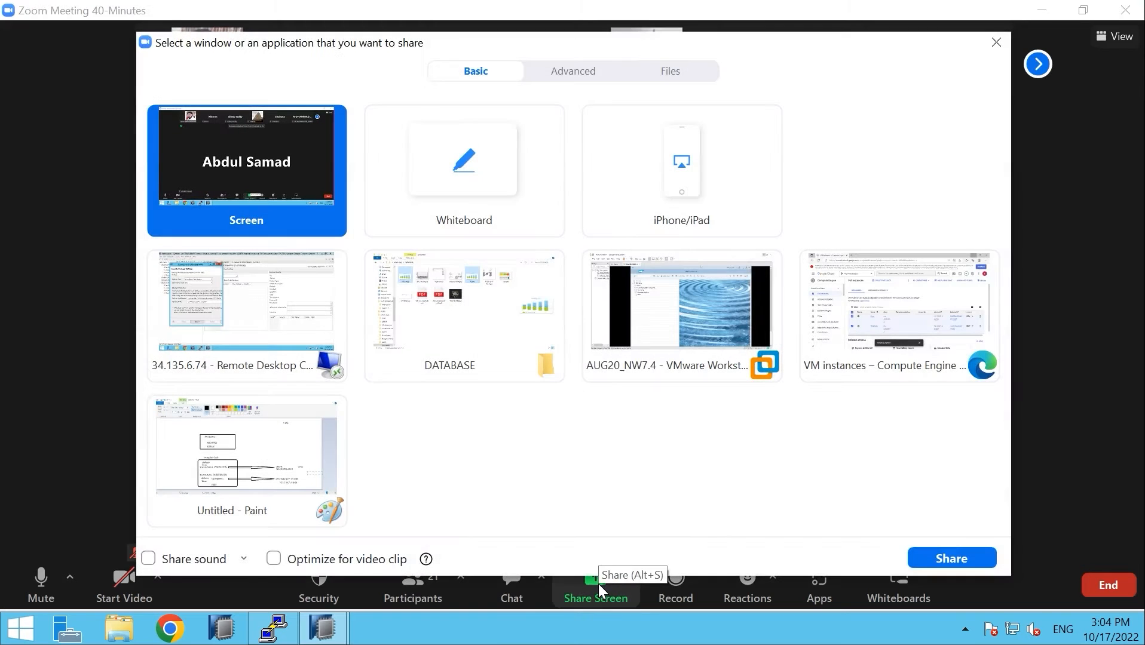
{"action": "left_click", "coordinate": [485, 323]}
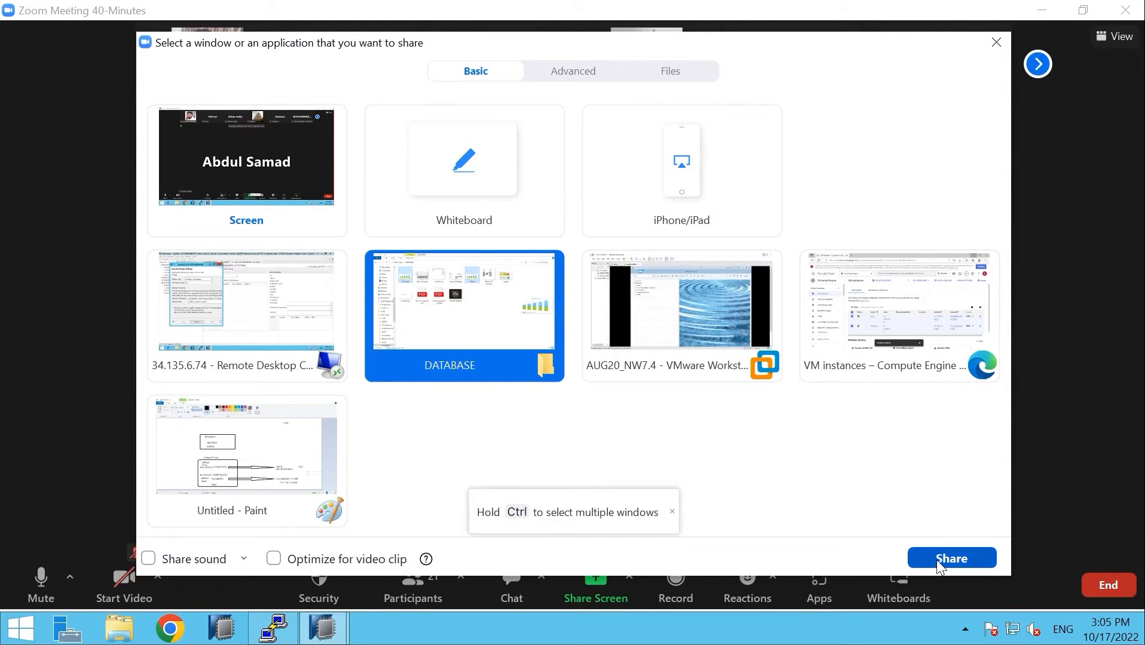
{"action": "left_click", "coordinate": [937, 560]}
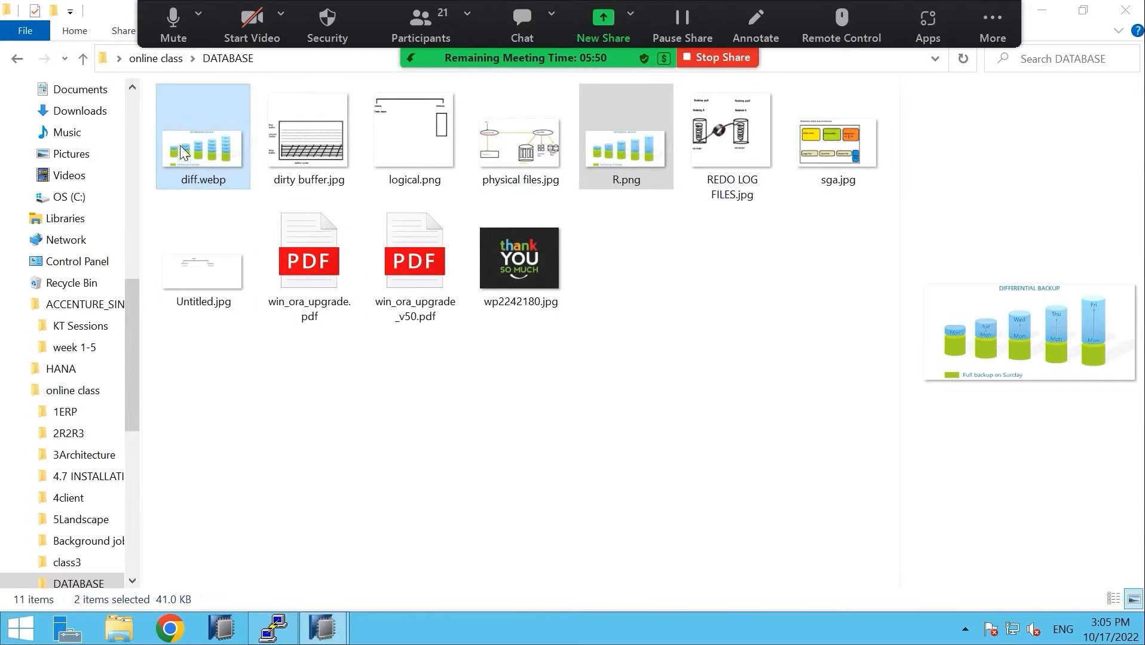
- View the differential backup diagram in R.png and the incremental one in diff.webp, and admit the participant from the waiting room
{"action": "double_click", "coordinate": [609, 148]}
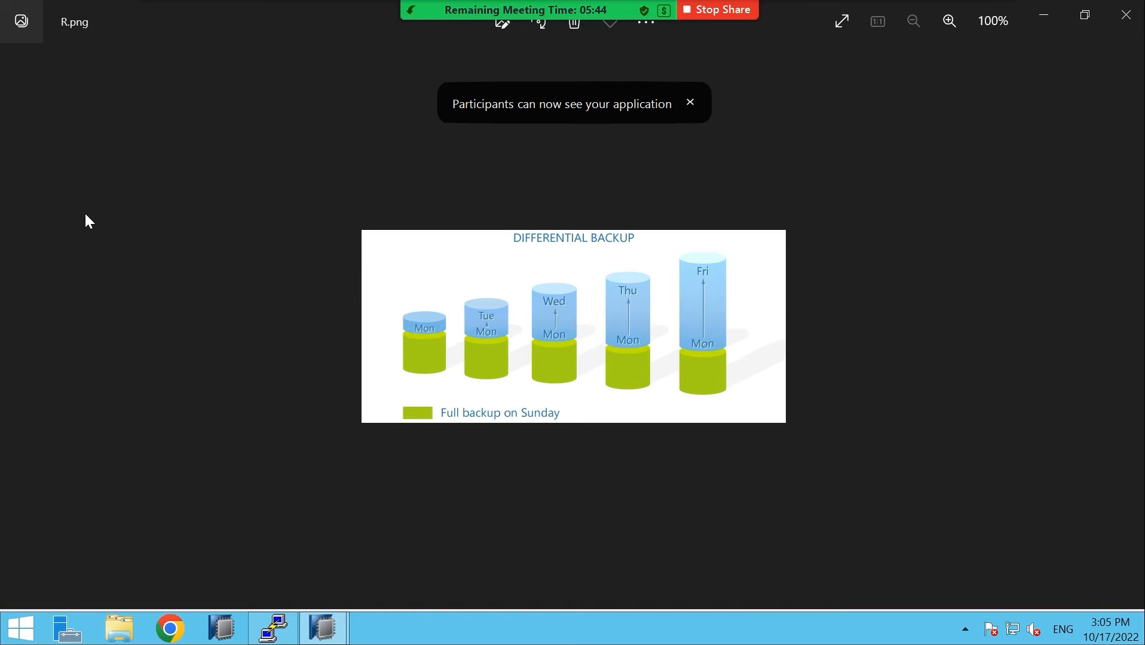
{"action": "left_click", "coordinate": [24, 316]}
{"action": "left_click", "coordinate": [24, 316]}
{"action": "double_click", "coordinate": [24, 316]}
{"action": "double_click", "coordinate": [24, 316]}
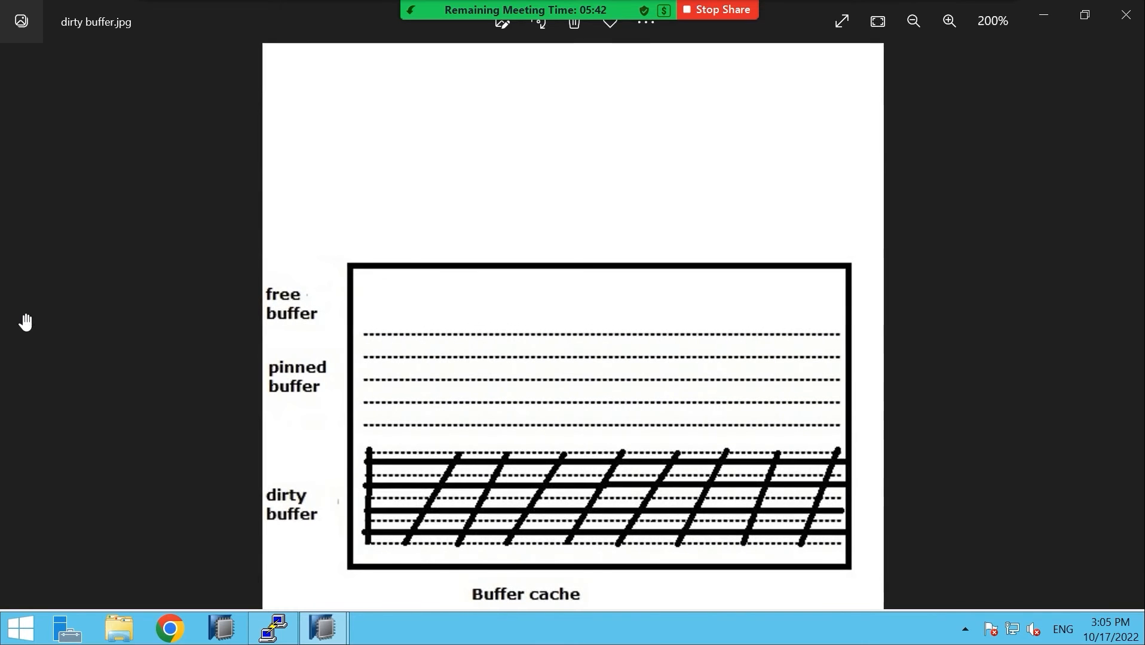
{"action": "left_click", "coordinate": [1126, 15]}
{"action": "double_click", "coordinate": [189, 150]}
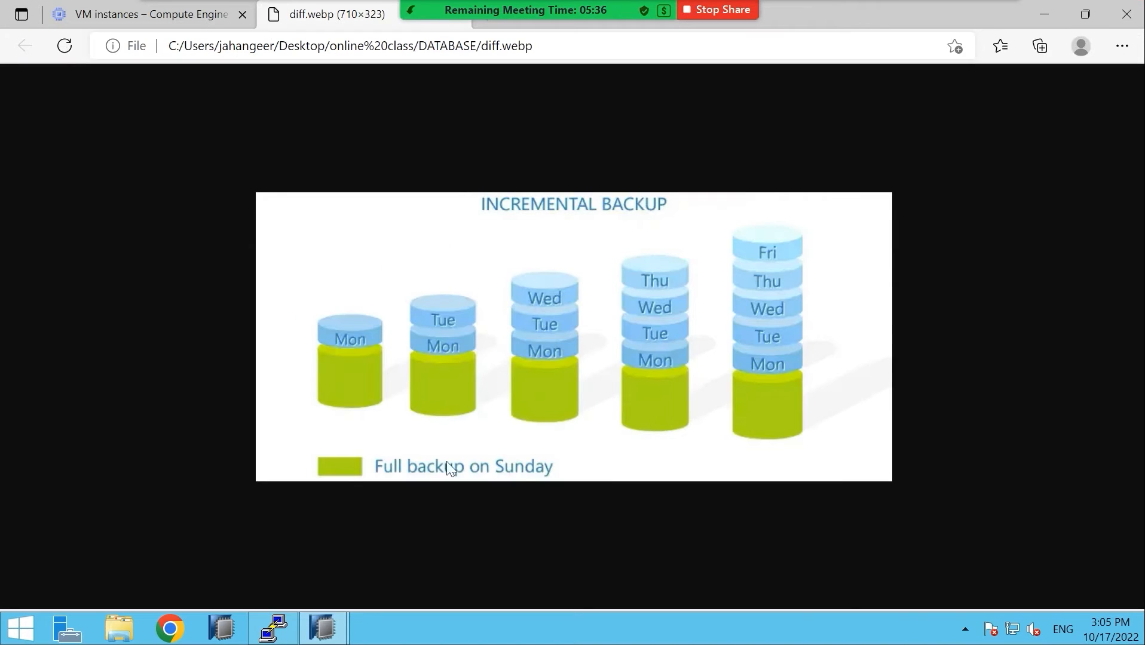
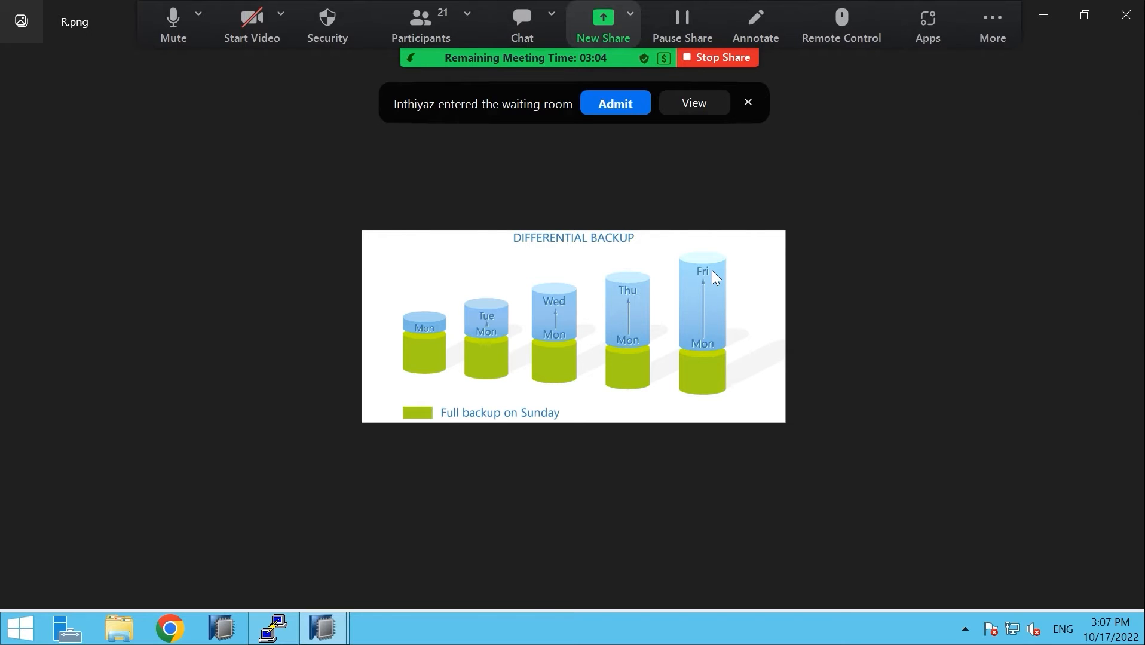
{"action": "left_click", "coordinate": [607, 103]}
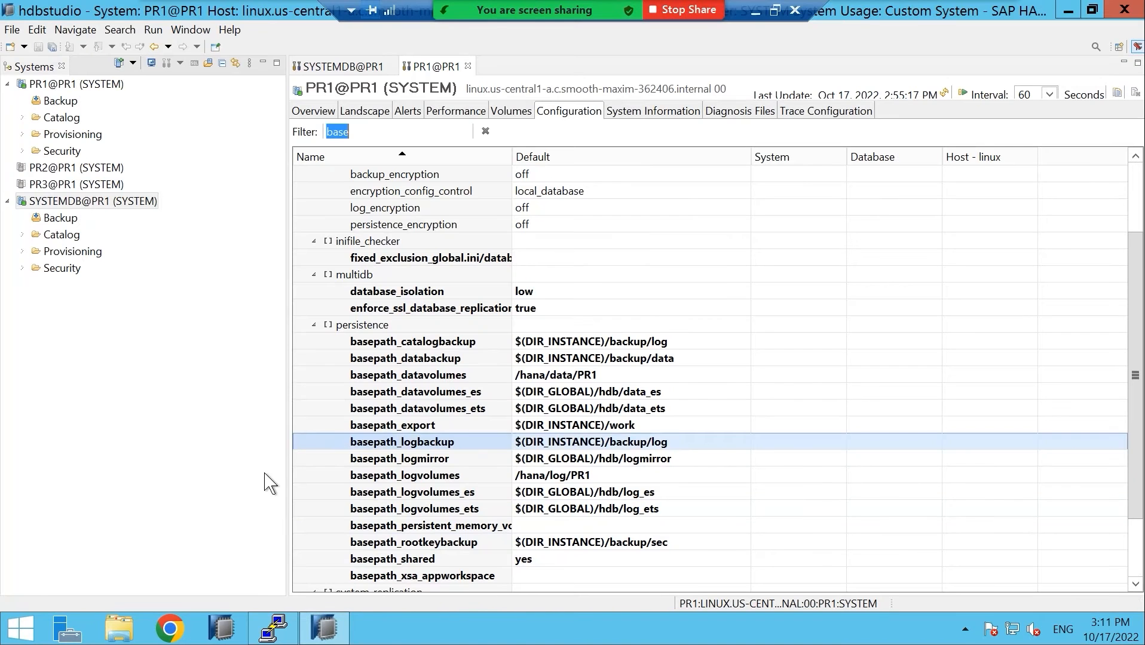
- Start a system database backup for SYSTEMDB@PR1 in SAP HANA Studio and move the wizard clear of the systems tree
{"action": "left_click", "coordinate": [62, 197]}
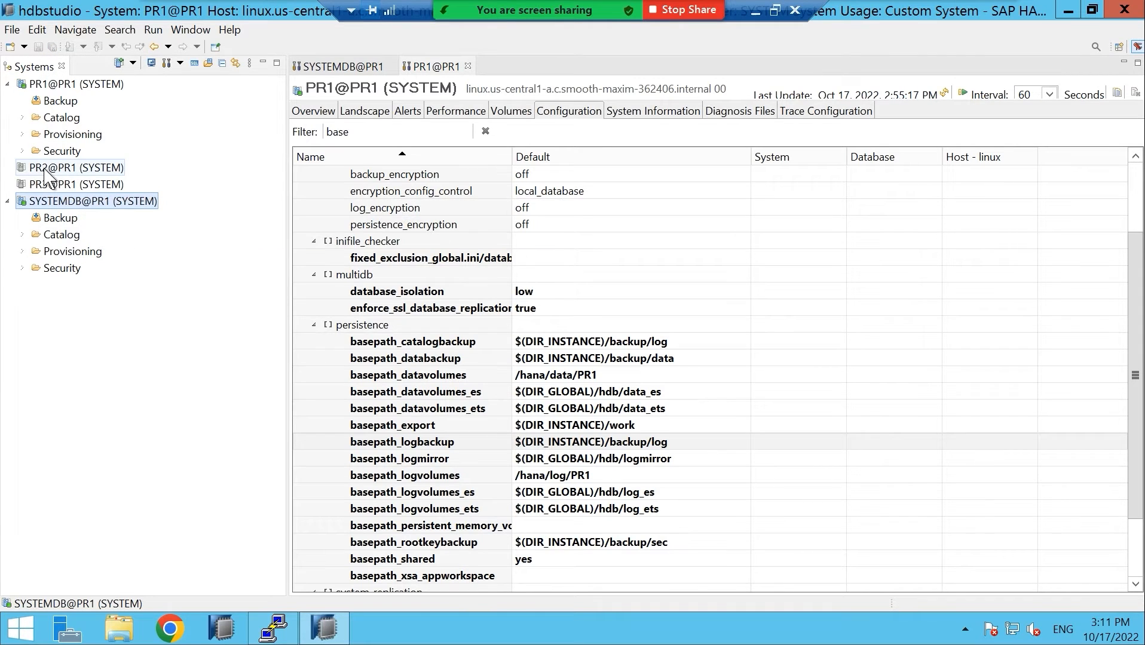
{"action": "right_click", "coordinate": [67, 203]}
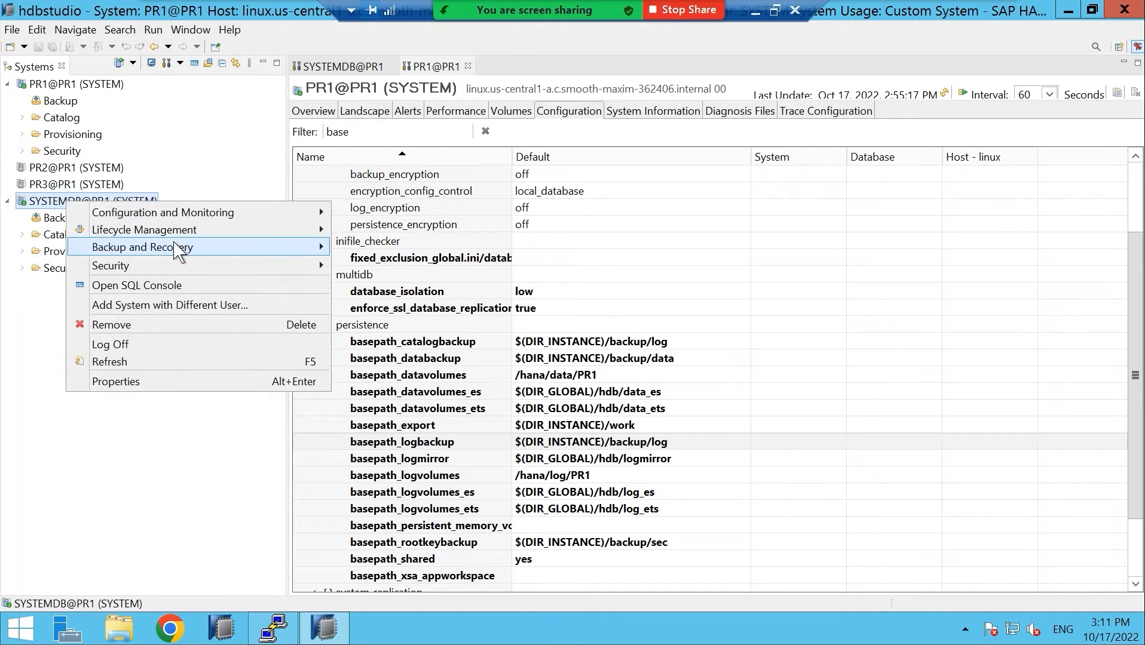
{"action": "mouse_move", "coordinate": [177, 251]}
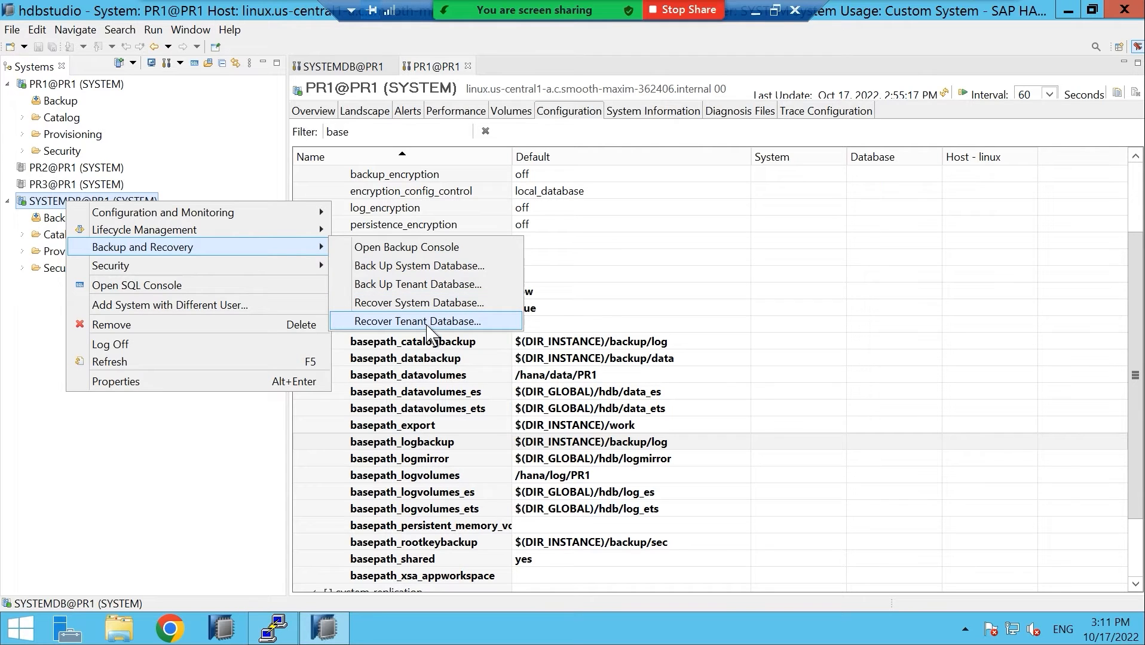
{"action": "left_click", "coordinate": [458, 267]}
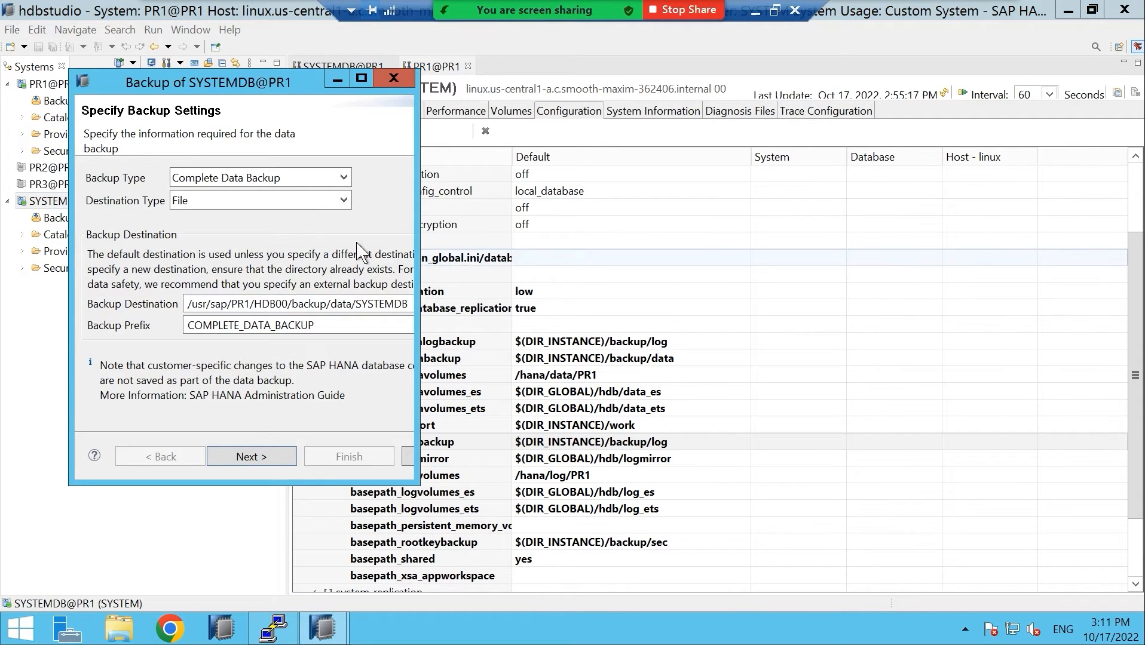
{"action": "left_click_drag", "start_coordinate": [234, 78], "coordinate": [540, 87]}
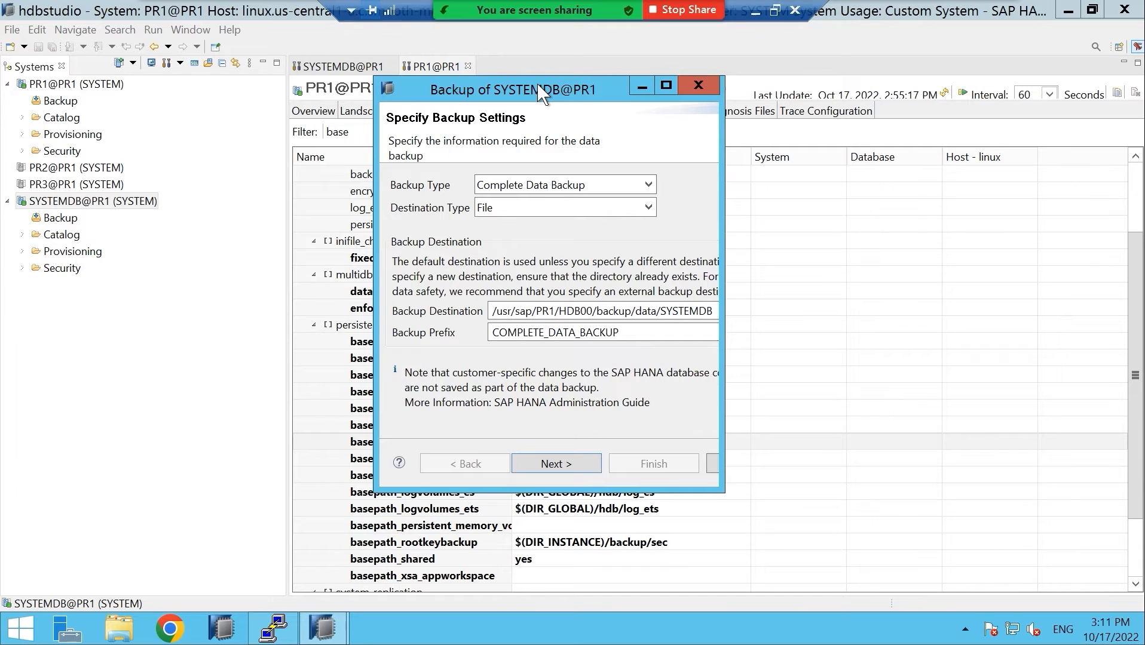
- Choose Complete Data Backup as the backup type and File as the destination type
{"action": "left_click", "coordinate": [648, 185]}
{"action": "left_click", "coordinate": [632, 98]}
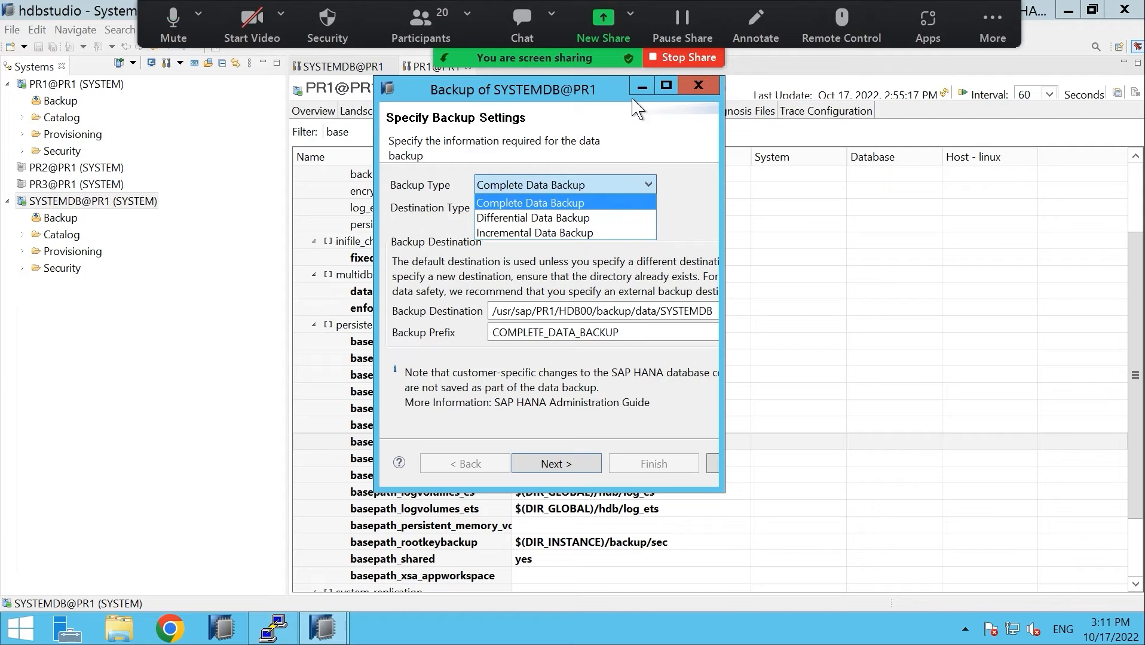
{"action": "left_click", "coordinate": [601, 203]}
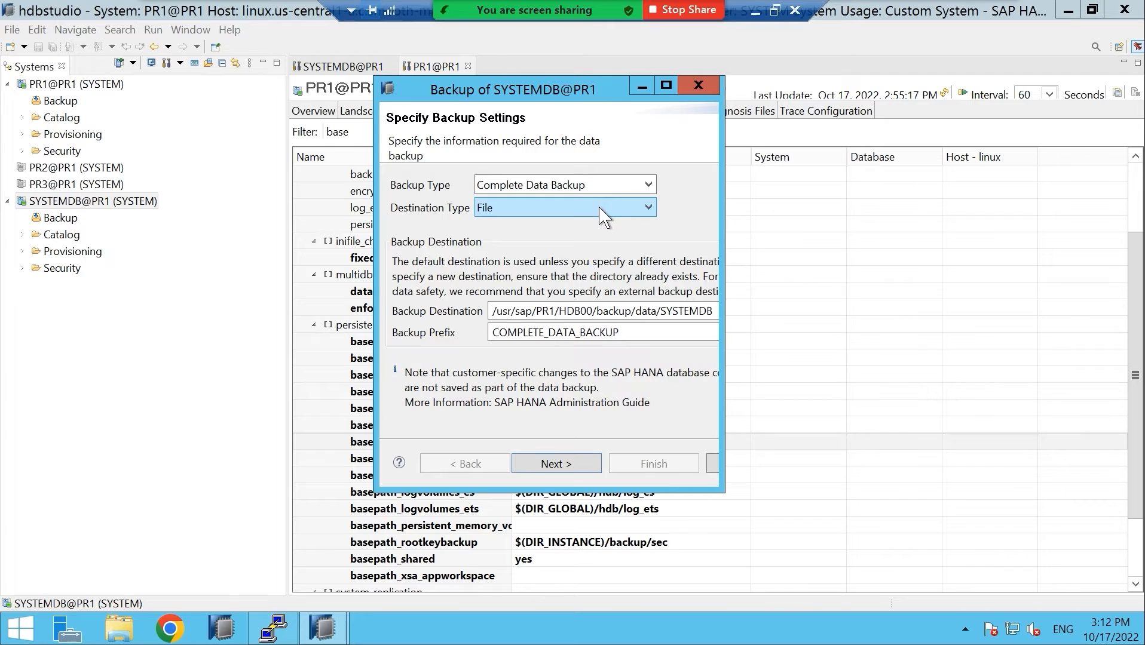
{"action": "left_click", "coordinate": [599, 208]}
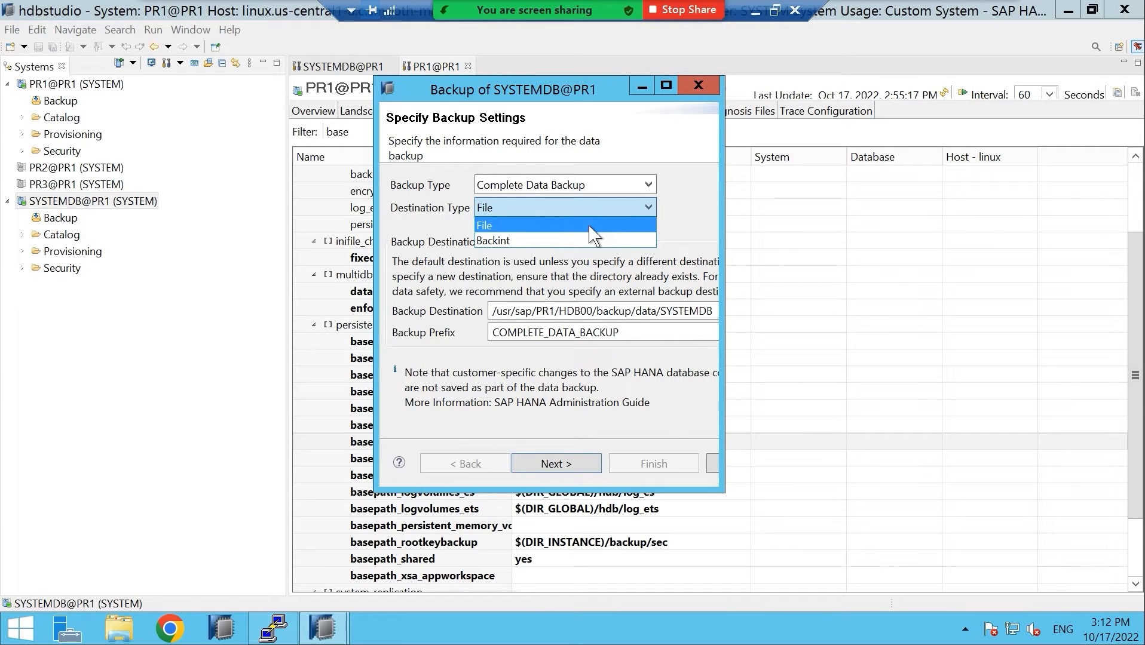
{"action": "left_click", "coordinate": [592, 227]}
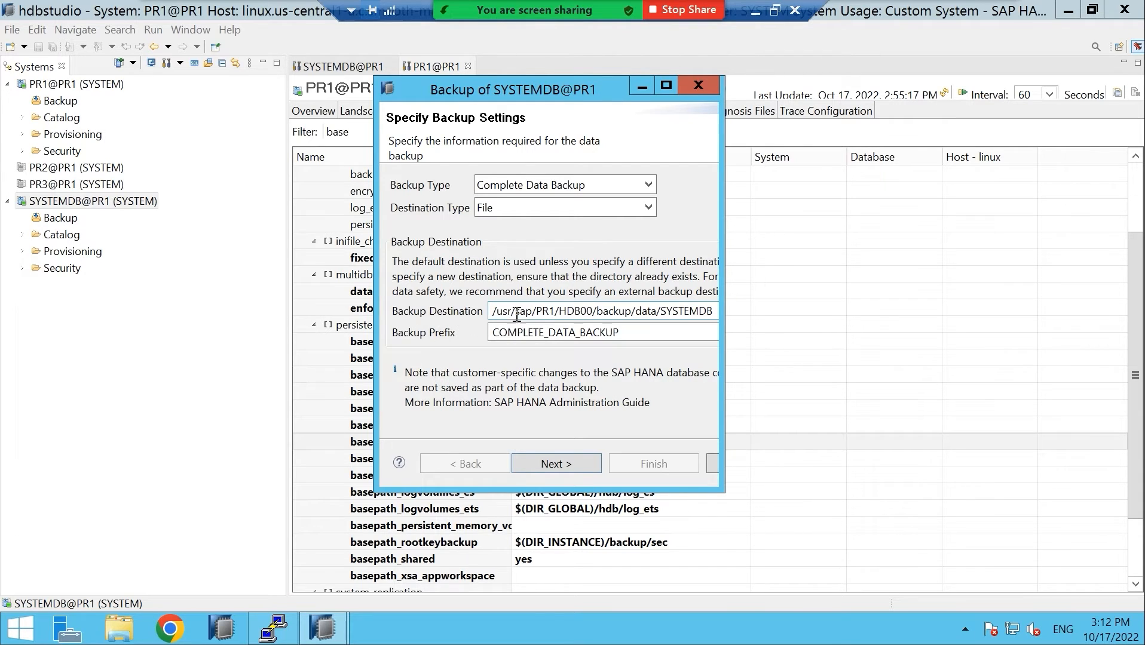
- Check the backup destination path and put the person's first name in capitals plus an underscore before COMPLETE_DATA_BACKUP in the backup prefix
{"action": "double_click", "coordinate": [621, 311]}
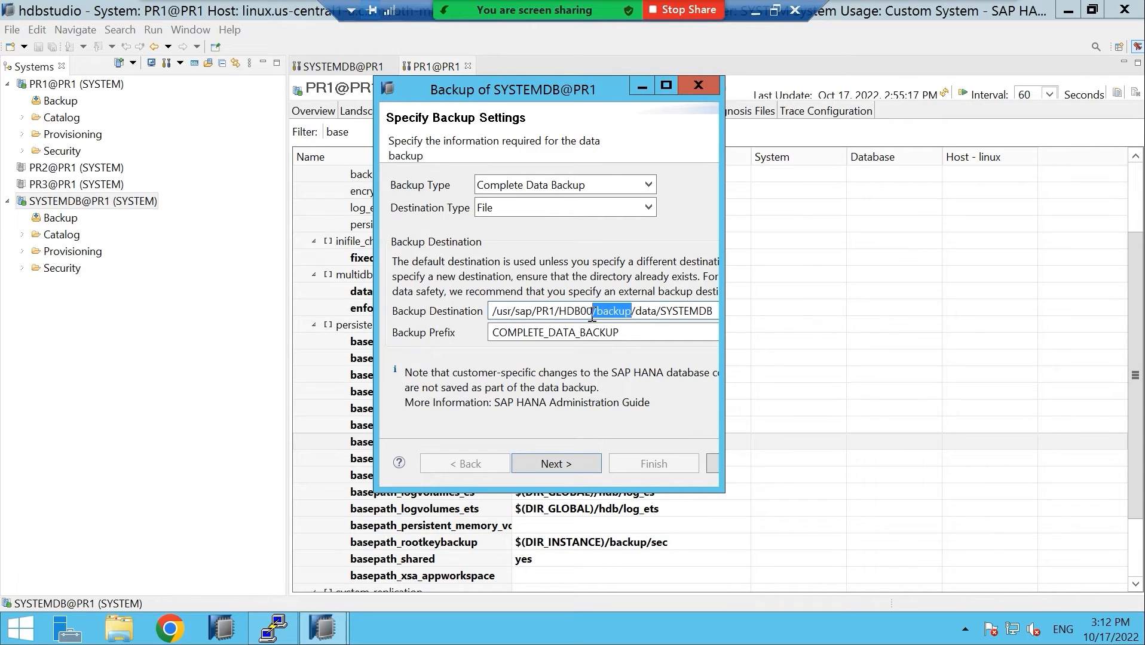
{"action": "left_click_drag", "start_coordinate": [632, 311], "coordinate": [658, 309]}
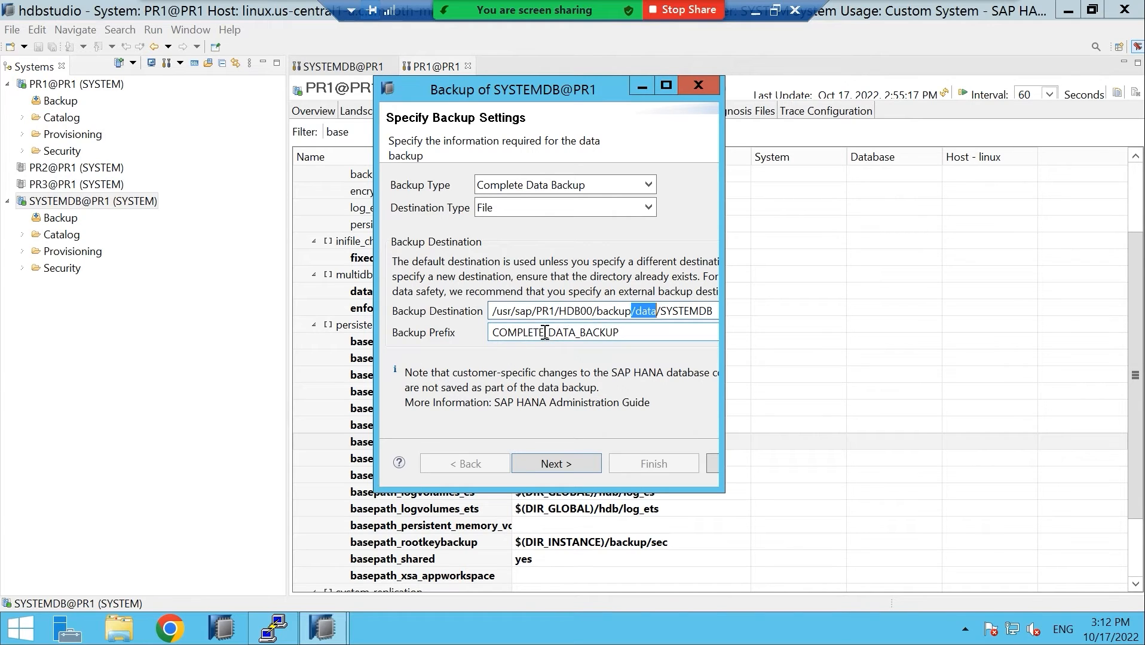
{"action": "left_click", "coordinate": [495, 333]}
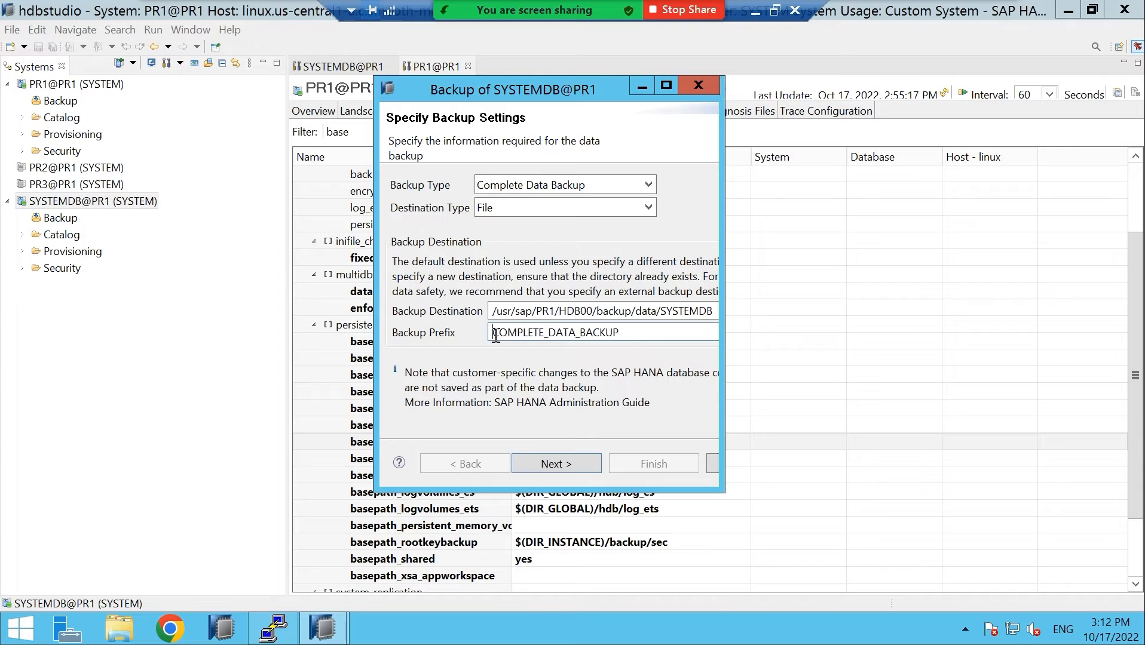
{"action": "type", "text": "shabana"}
{"action": "key", "text": "BackSpace"}
{"action": "key", "text": "BackSpace"}
{"action": "key", "text": "BackSpace"}
{"action": "key", "text": "BackSpace"}
{"action": "key", "text": "BackSpace"}
{"action": "key", "text": "BackSpace"}
{"action": "key", "text": "BackSpace"}
{"action": "type", "text": "SHABANA"}
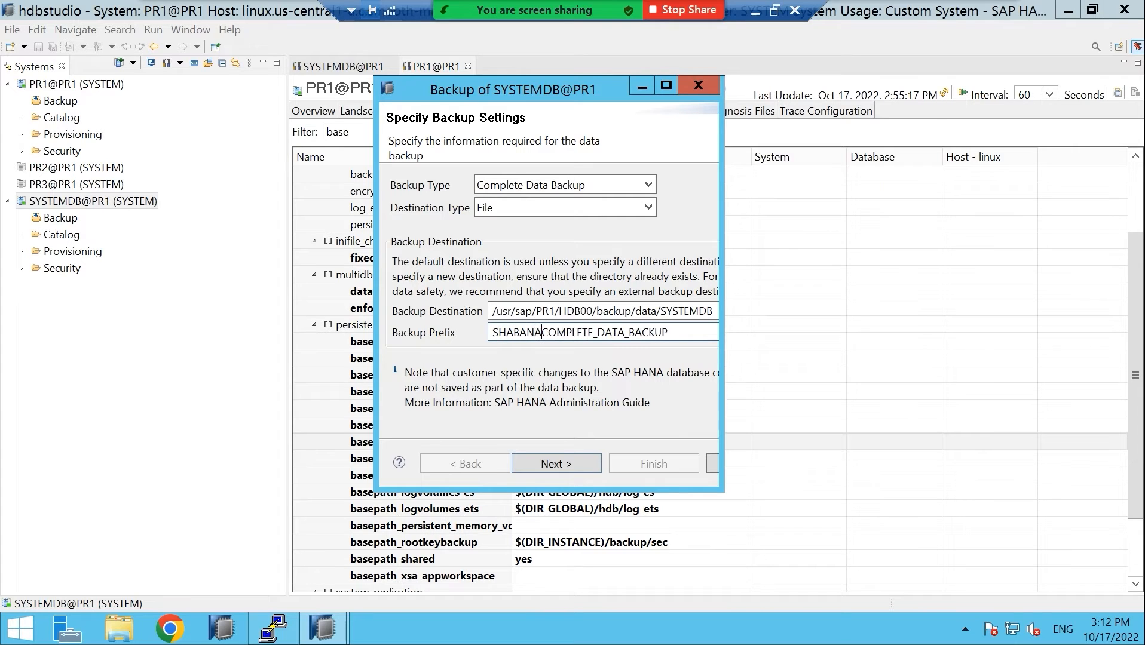
{"action": "type", "text": "_"}
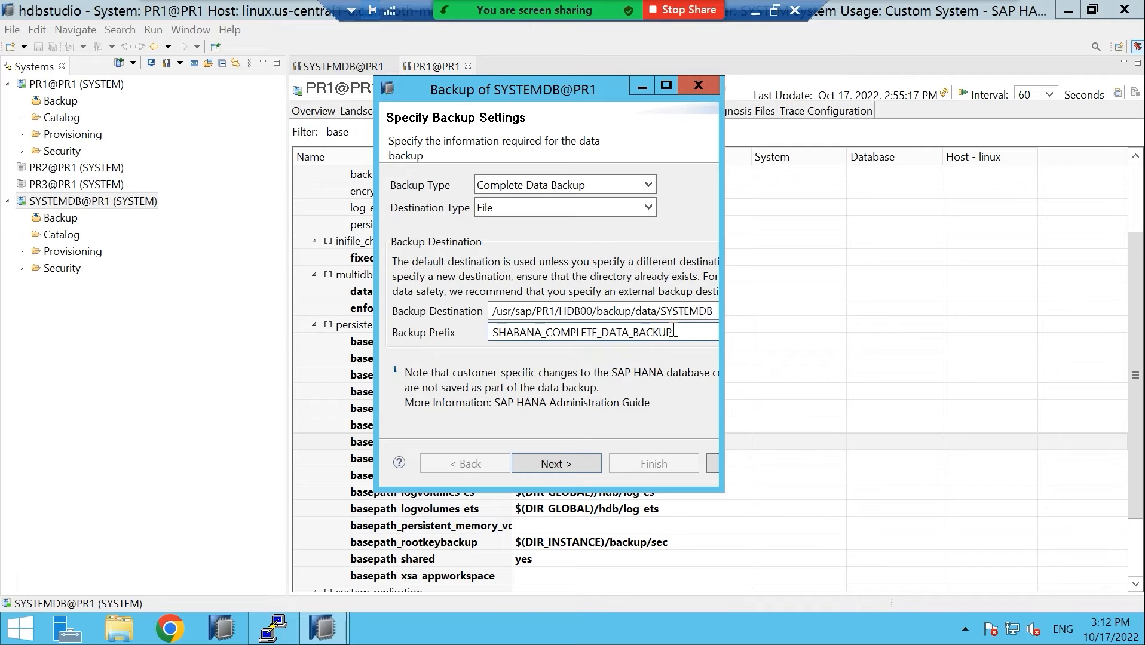
- Review the backup settings, run the SYSTEMDB@PR1 backup and close its execution summary
{"action": "left_click", "coordinate": [561, 465]}
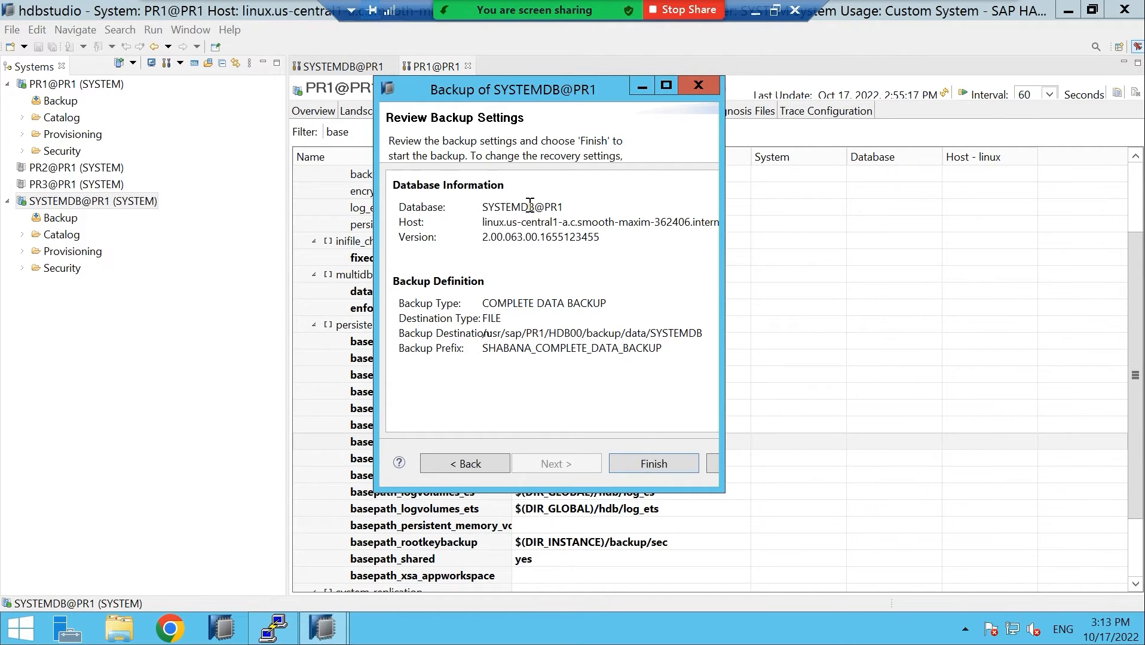
{"action": "left_click", "coordinate": [642, 465]}
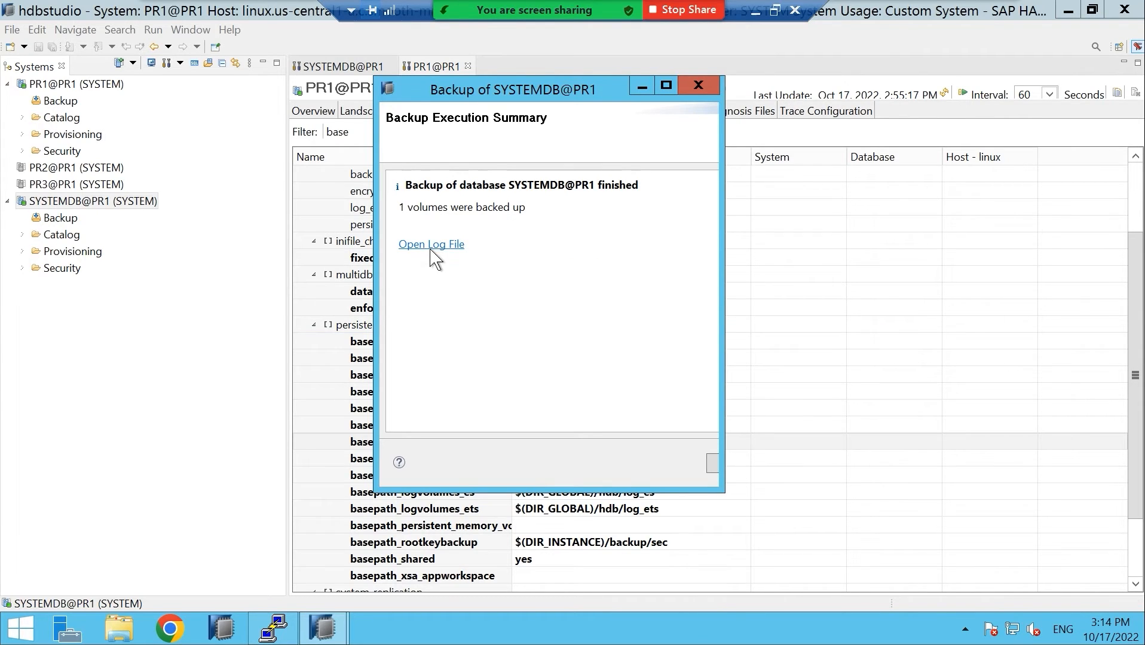
{"action": "left_click", "coordinate": [667, 85]}
{"action": "mouse_move", "coordinate": [1082, 592]}
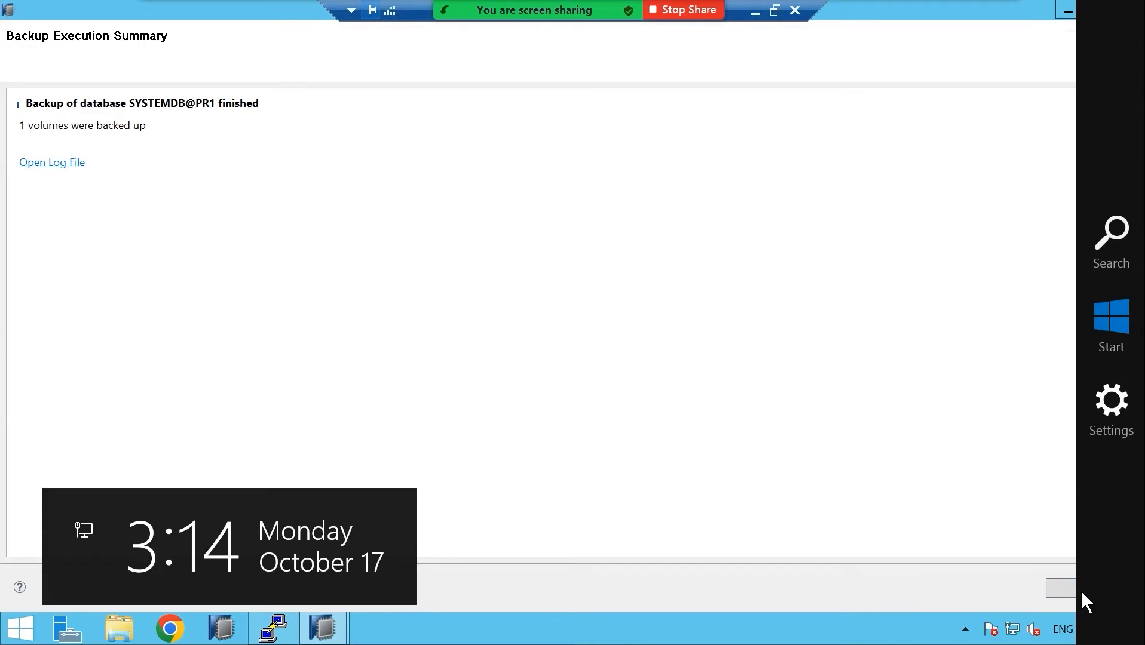
{"action": "left_click", "coordinate": [1062, 591]}
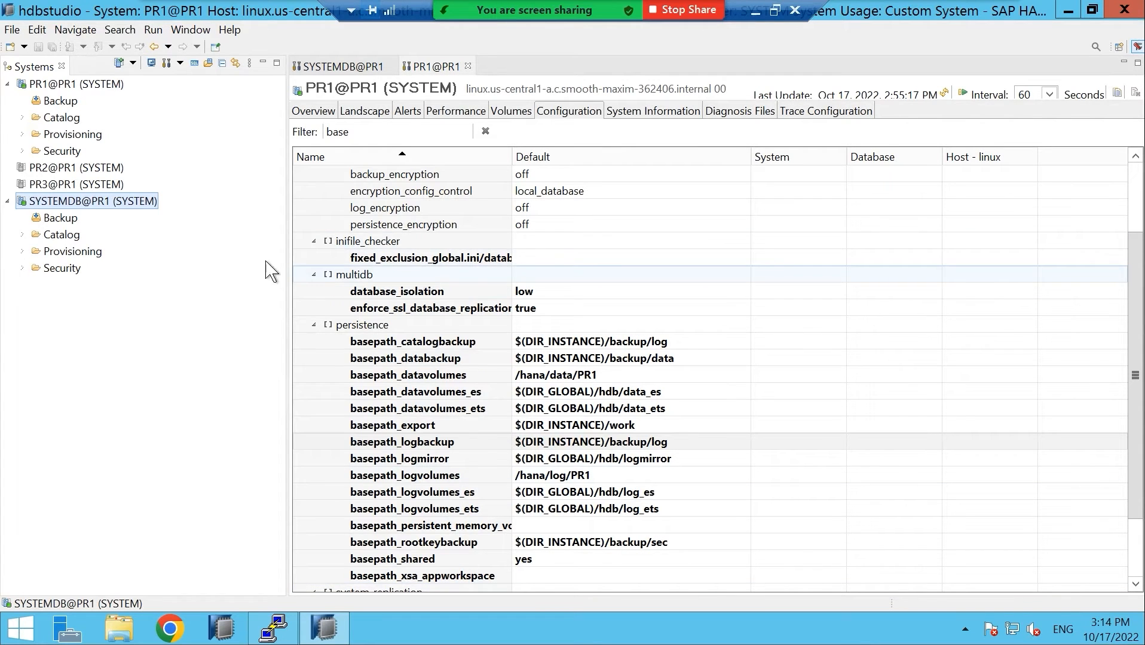
- Open the backup console of SYSTEMDB@PR1 and select the data backup entry in the backup catalog
{"action": "right_click", "coordinate": [109, 200]}
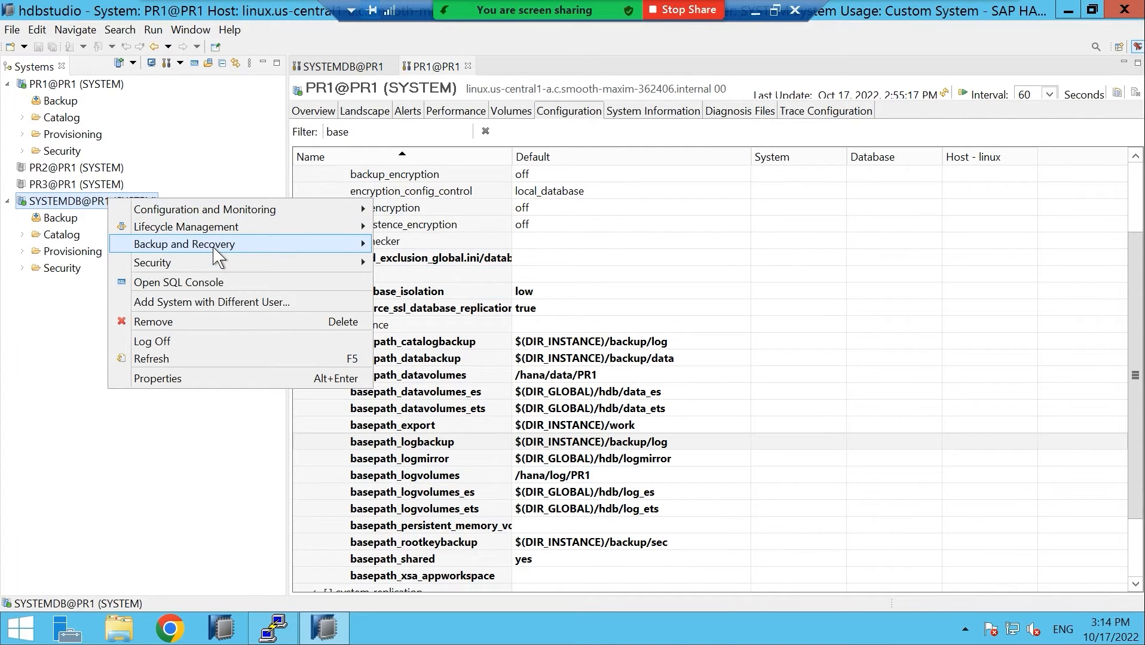
{"action": "mouse_move", "coordinate": [213, 245]}
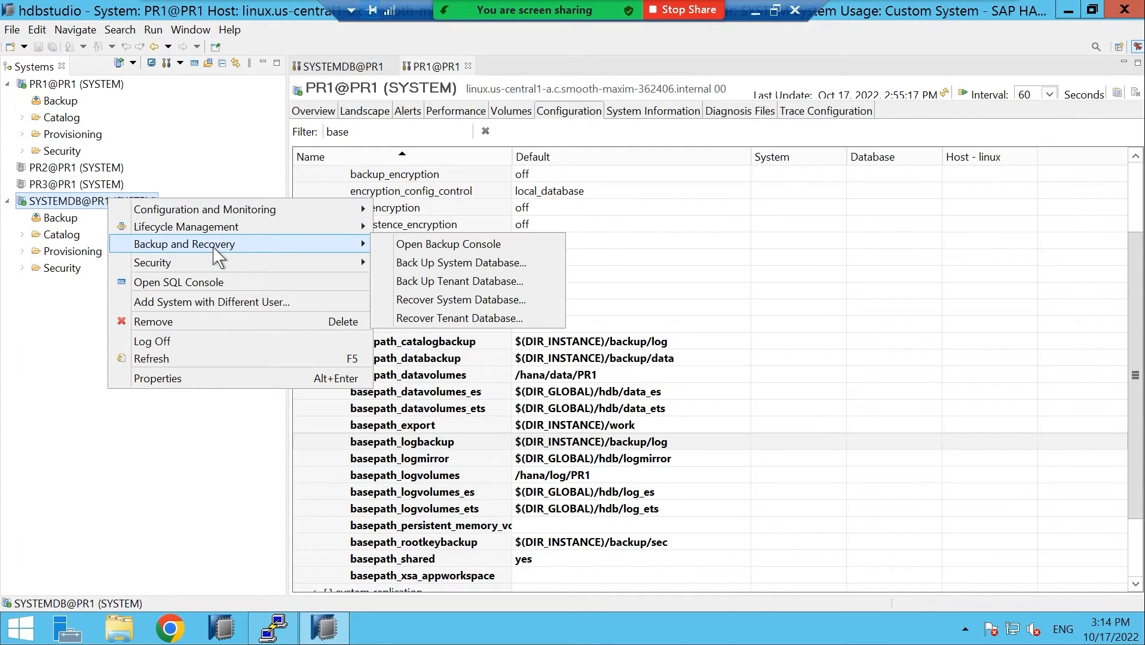
{"action": "left_click", "coordinate": [492, 245]}
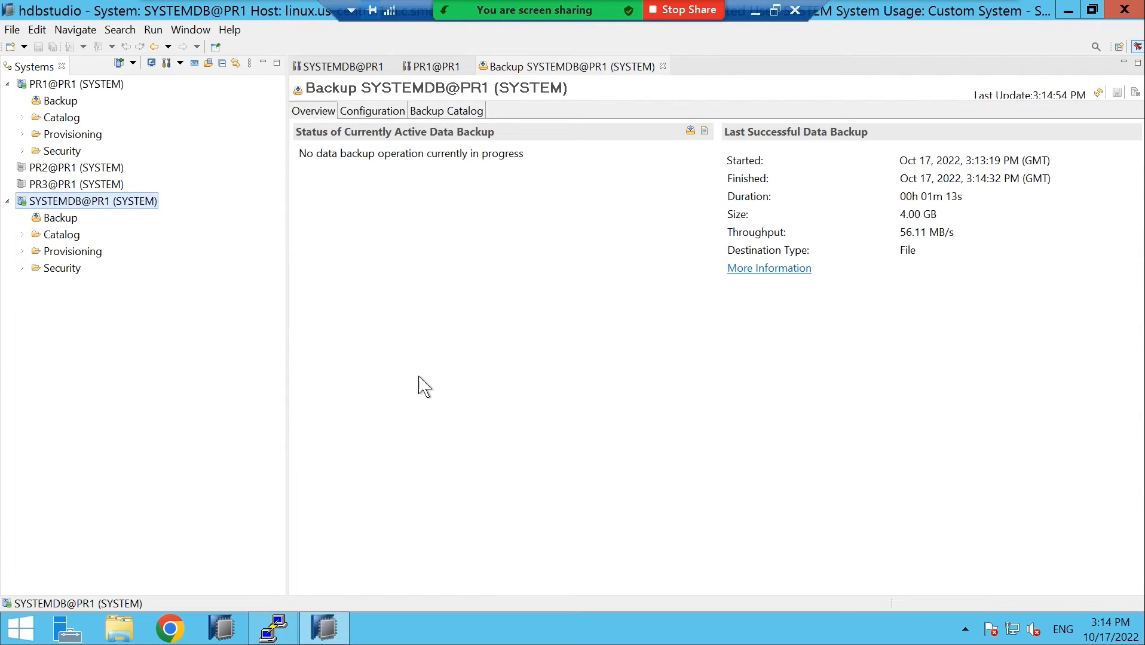
{"action": "left_click", "coordinate": [441, 111]}
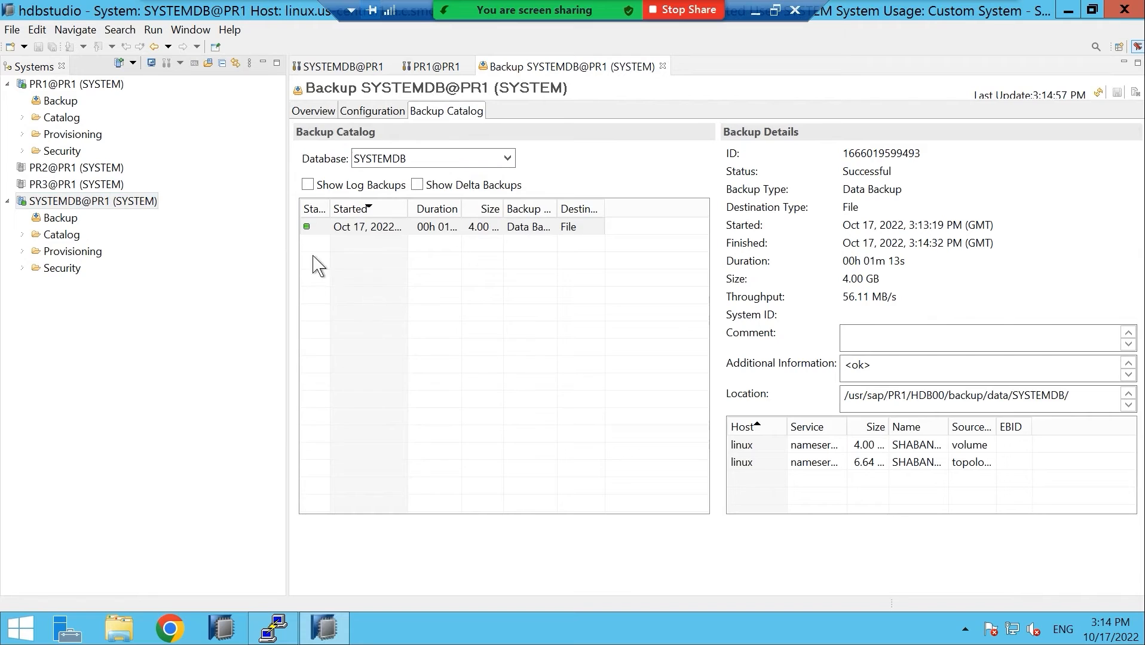
{"action": "left_click", "coordinate": [395, 232]}
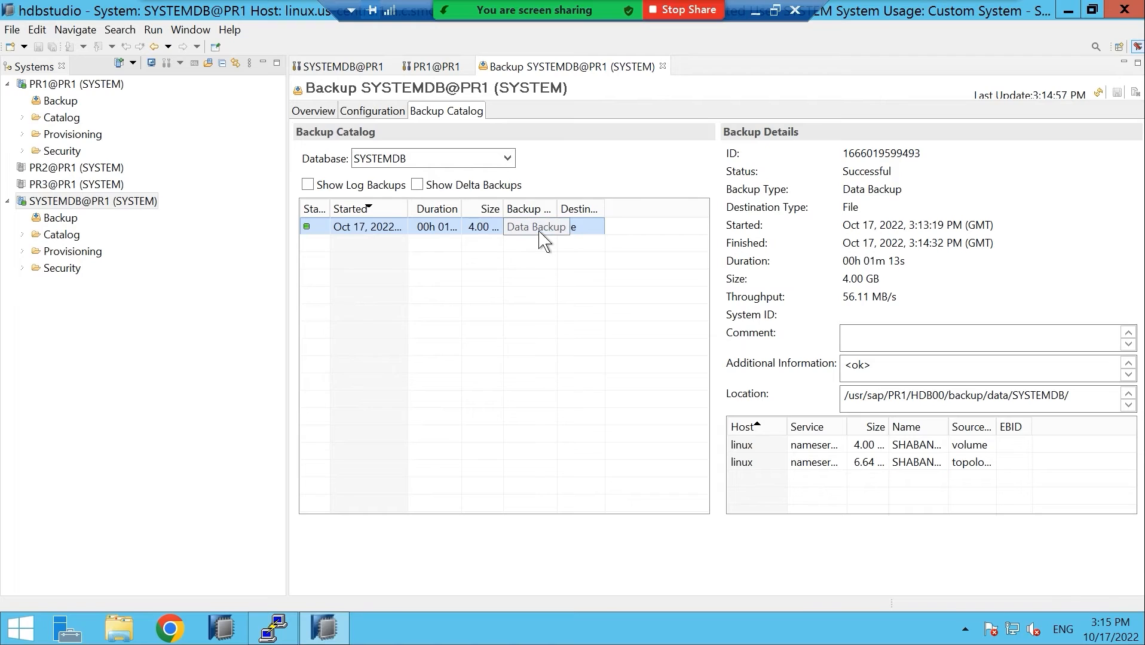
- Check the backup catalog of PR1 with log backups included, then return to SYSTEMDB's data backup entry without log backups
{"action": "left_click", "coordinate": [508, 159]}
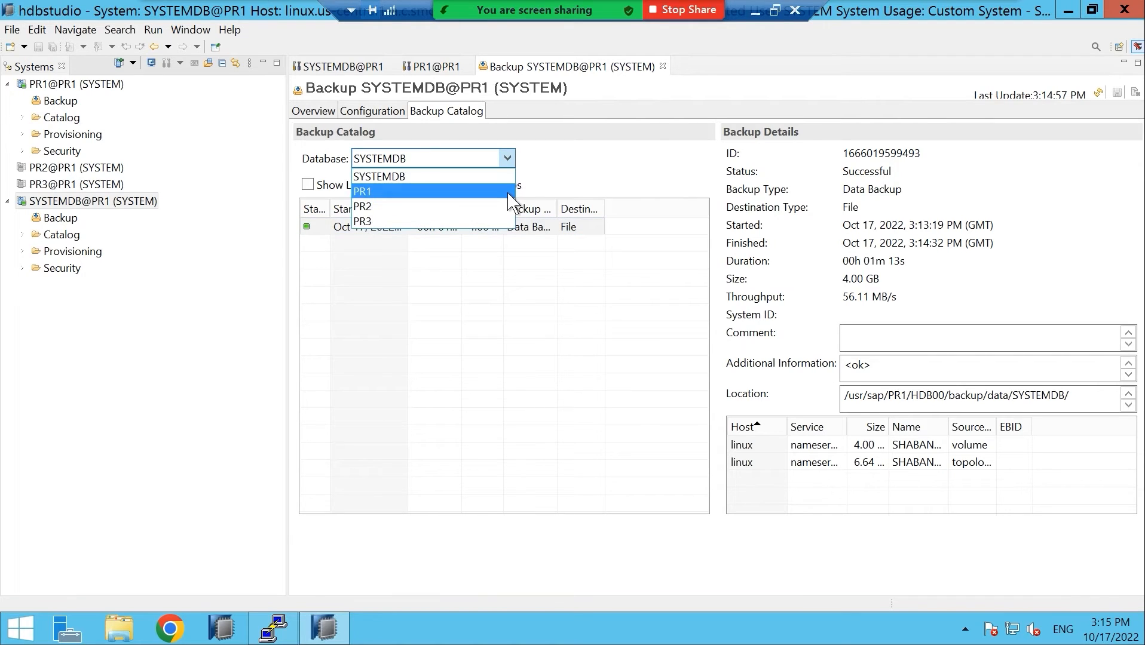
{"action": "left_click", "coordinate": [509, 192]}
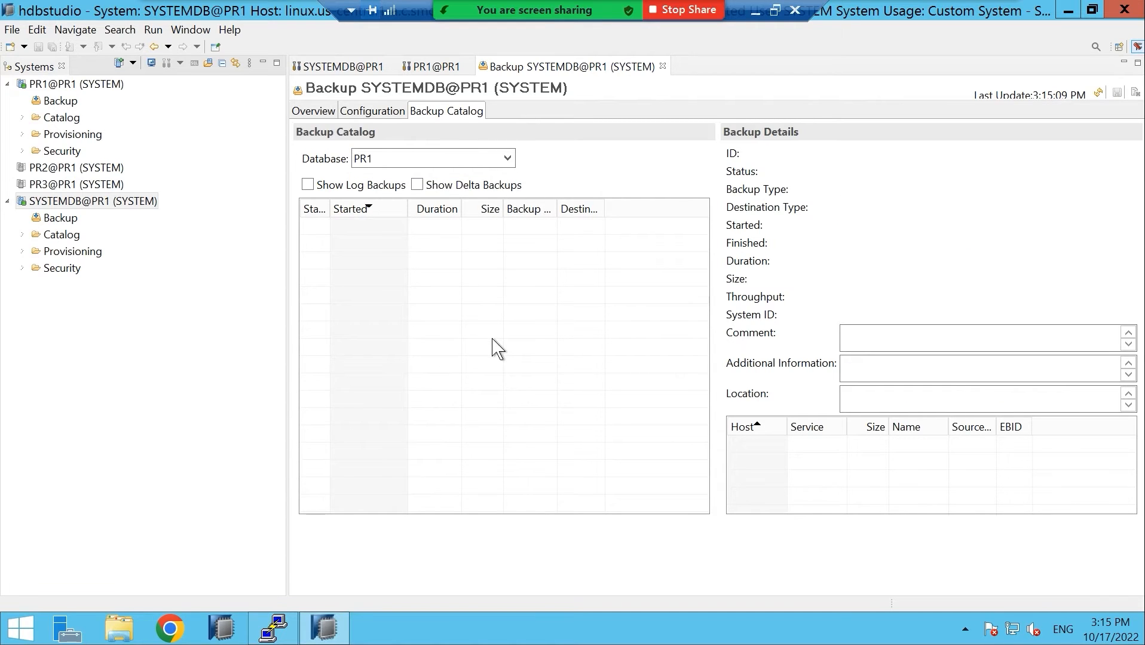
{"action": "left_click", "coordinate": [506, 159]}
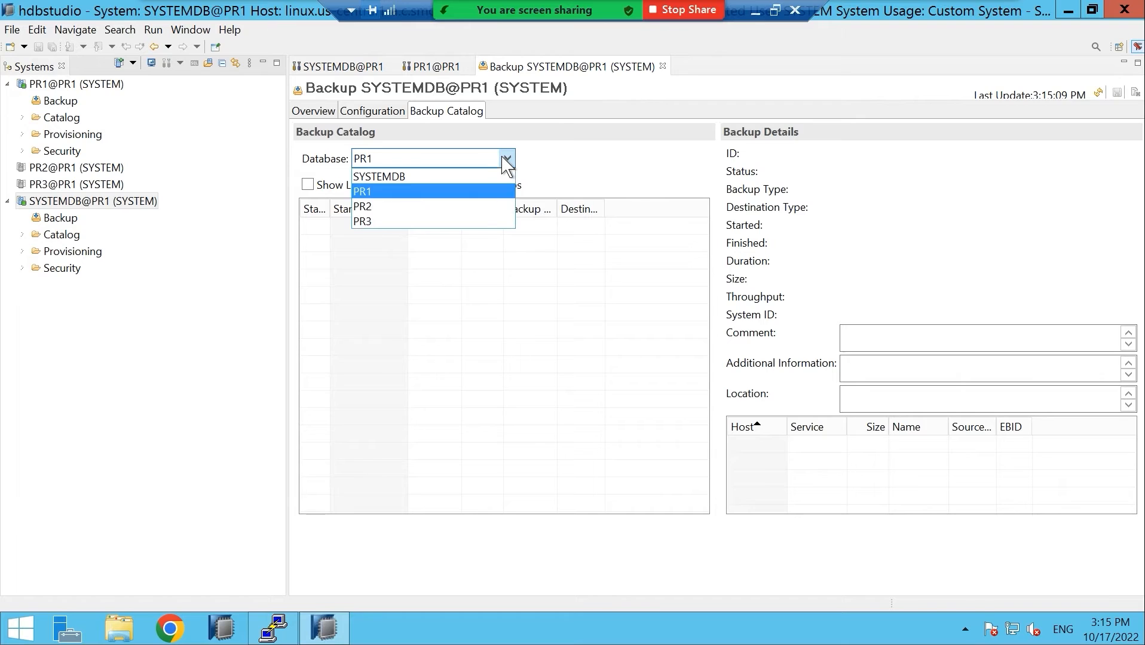
{"action": "left_click", "coordinate": [423, 192]}
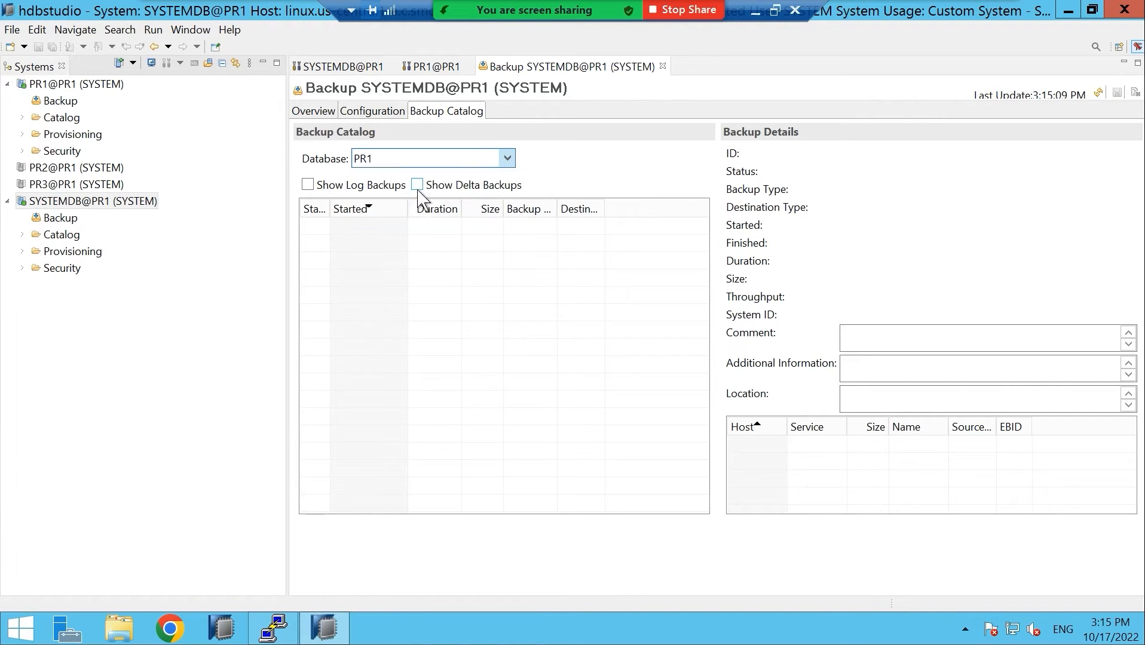
{"action": "left_click", "coordinate": [308, 186]}
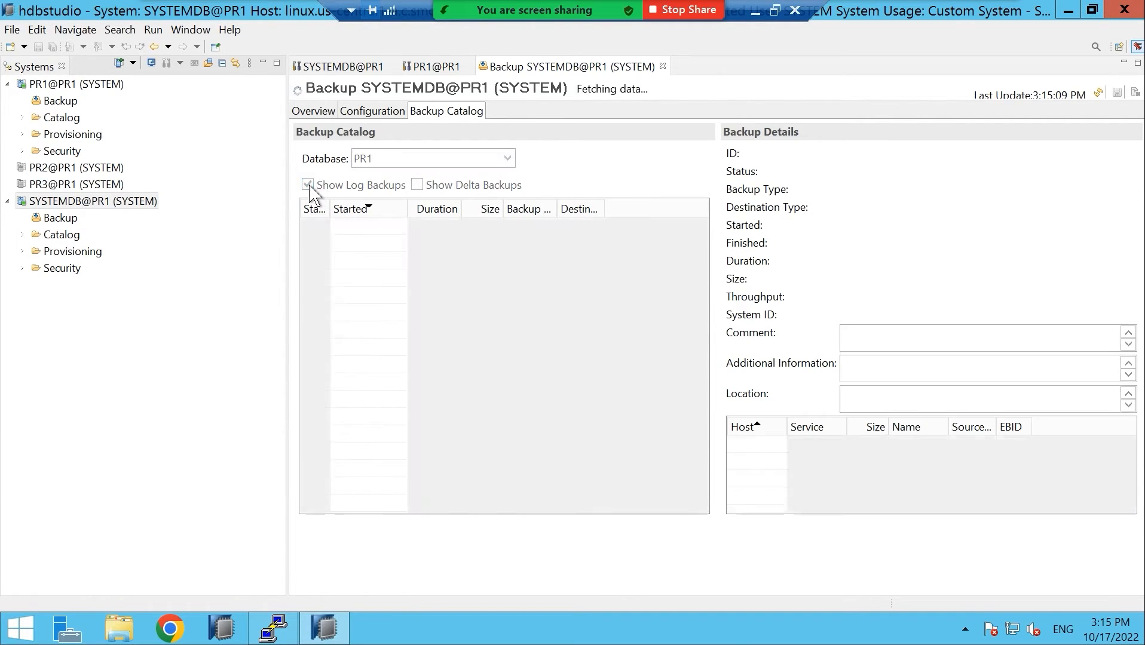
{"action": "left_click", "coordinate": [308, 185]}
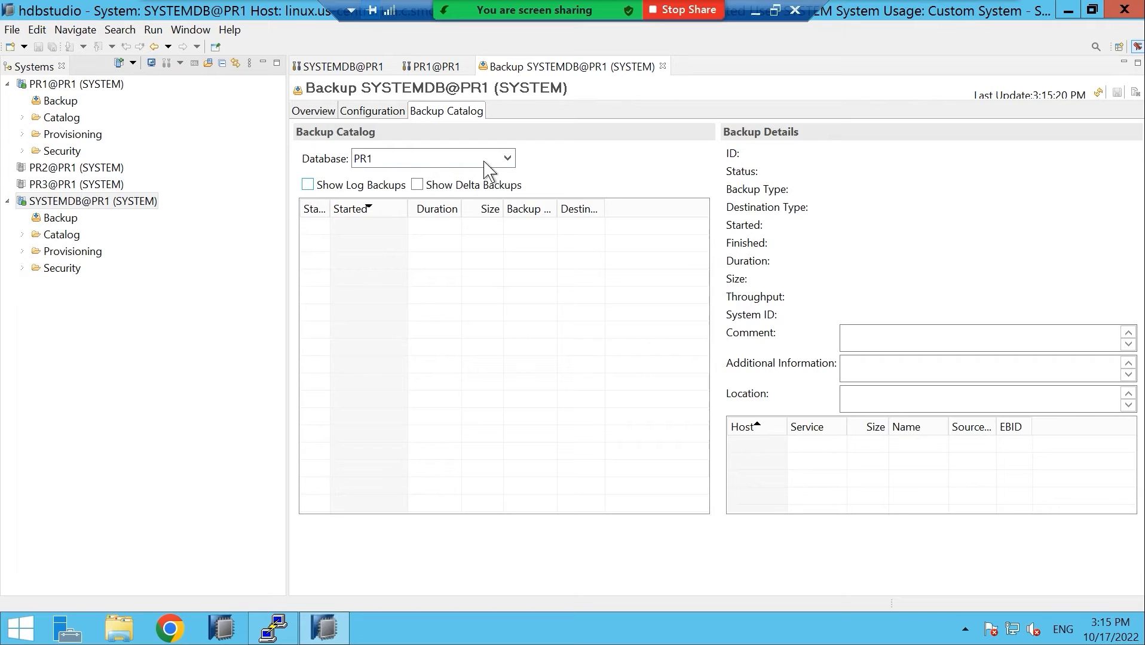
{"action": "left_click", "coordinate": [506, 158]}
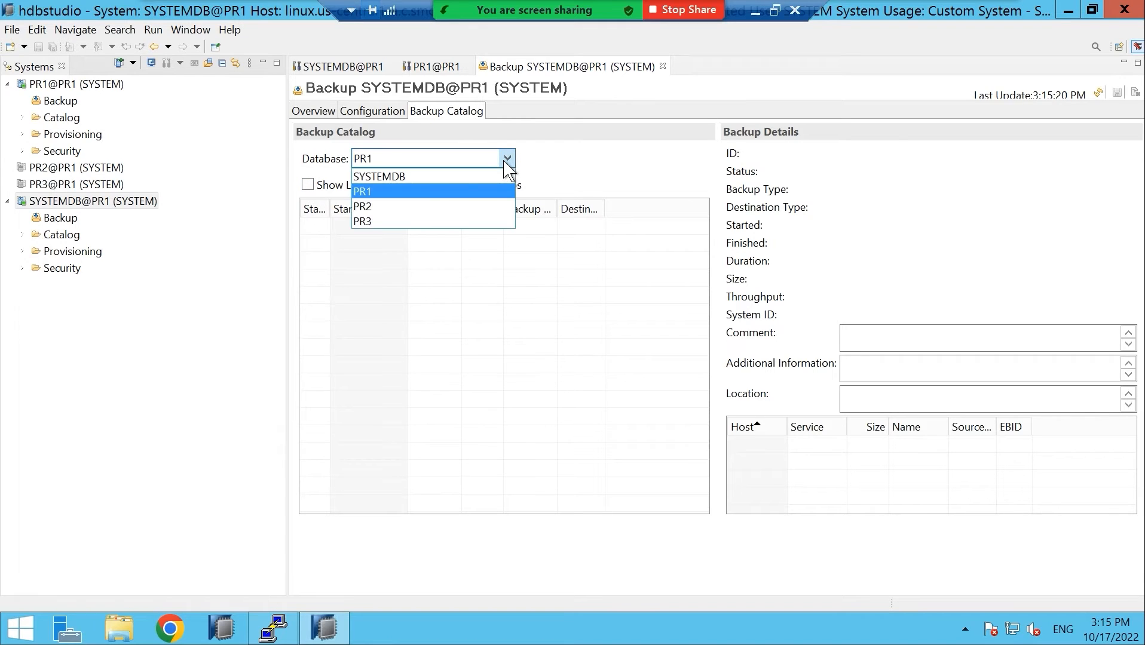
{"action": "left_click", "coordinate": [429, 173]}
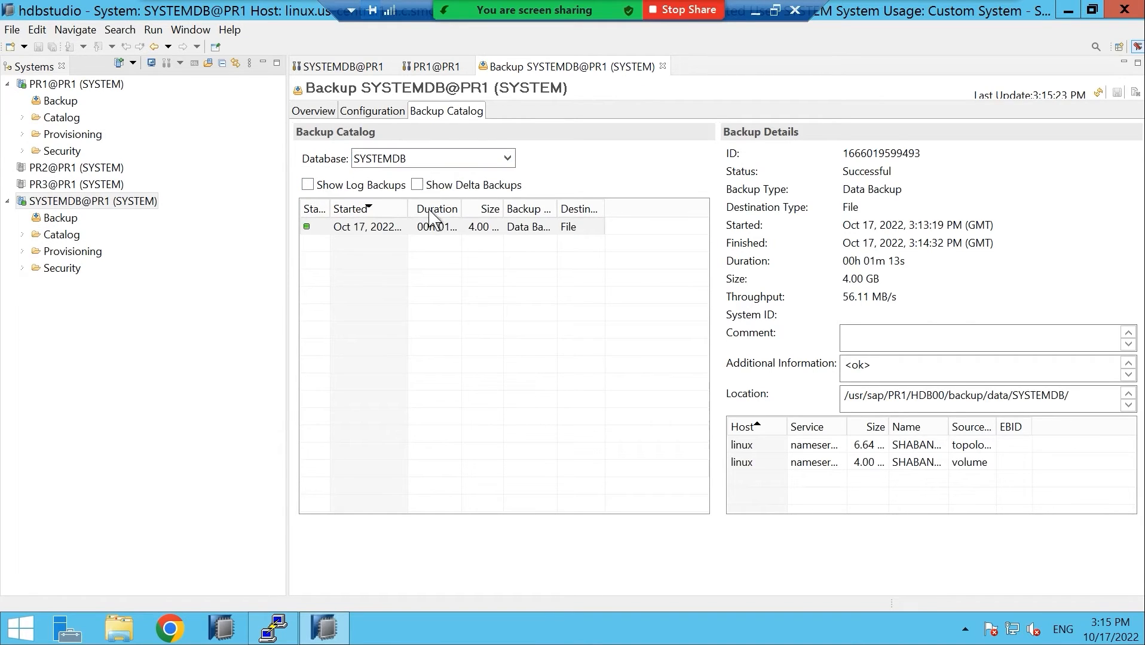
{"action": "left_click", "coordinate": [494, 226]}
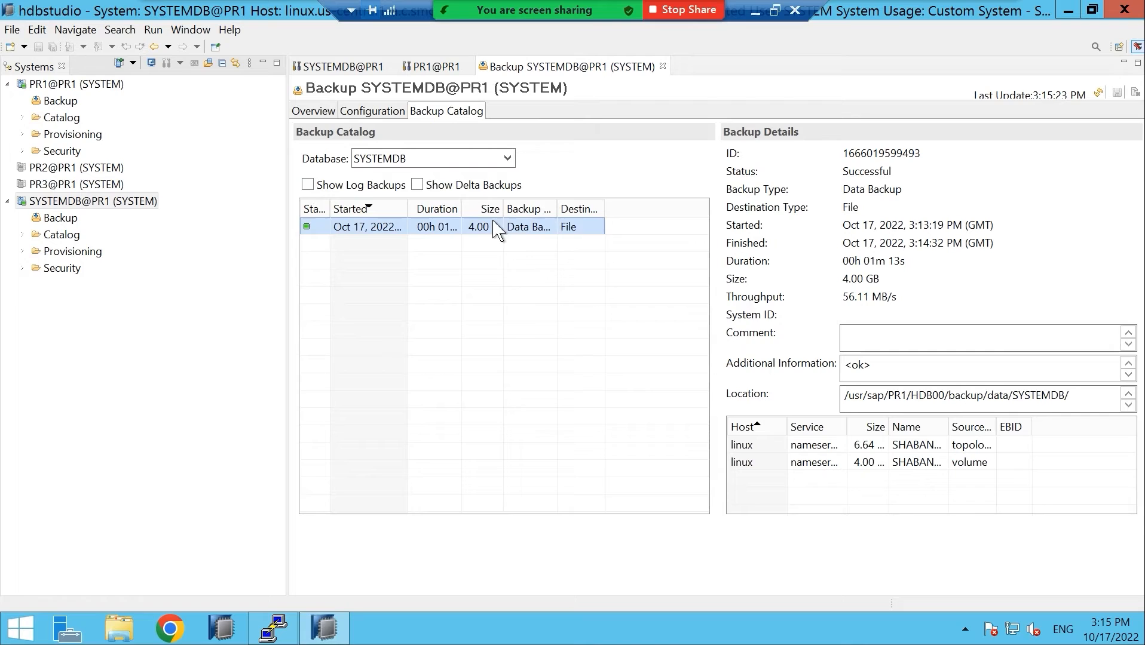
- Include log backups in the SYSTEMDB catalog to examine the data backup's details, and admit the participant from the waiting room
{"action": "left_click", "coordinate": [312, 184]}
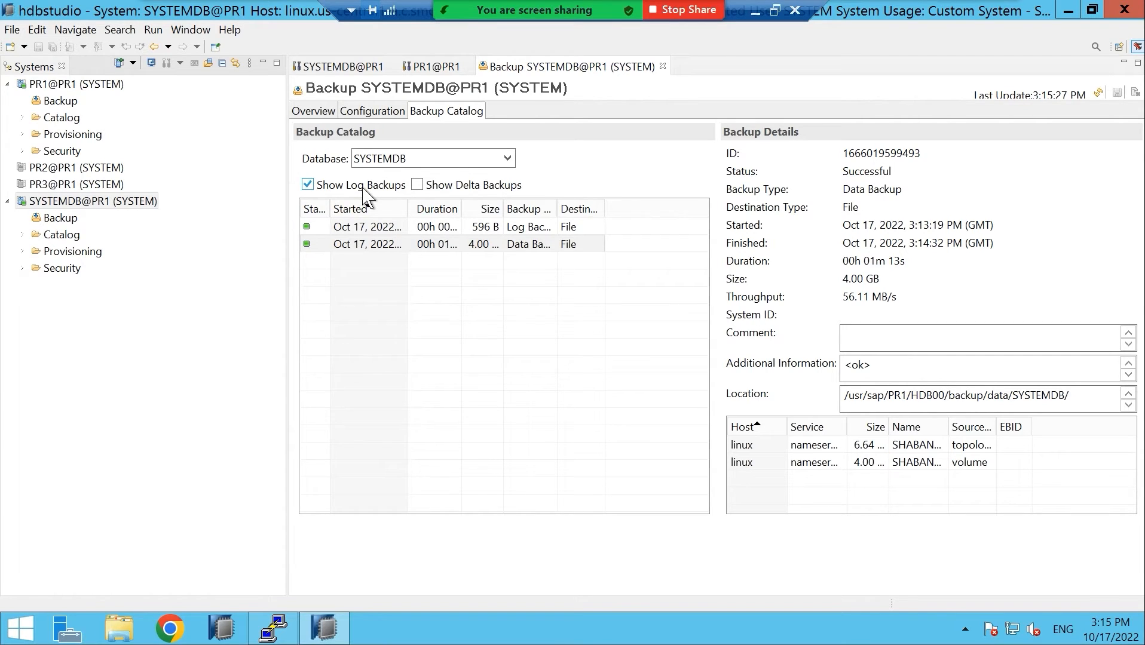
{"action": "left_click", "coordinate": [362, 208]}
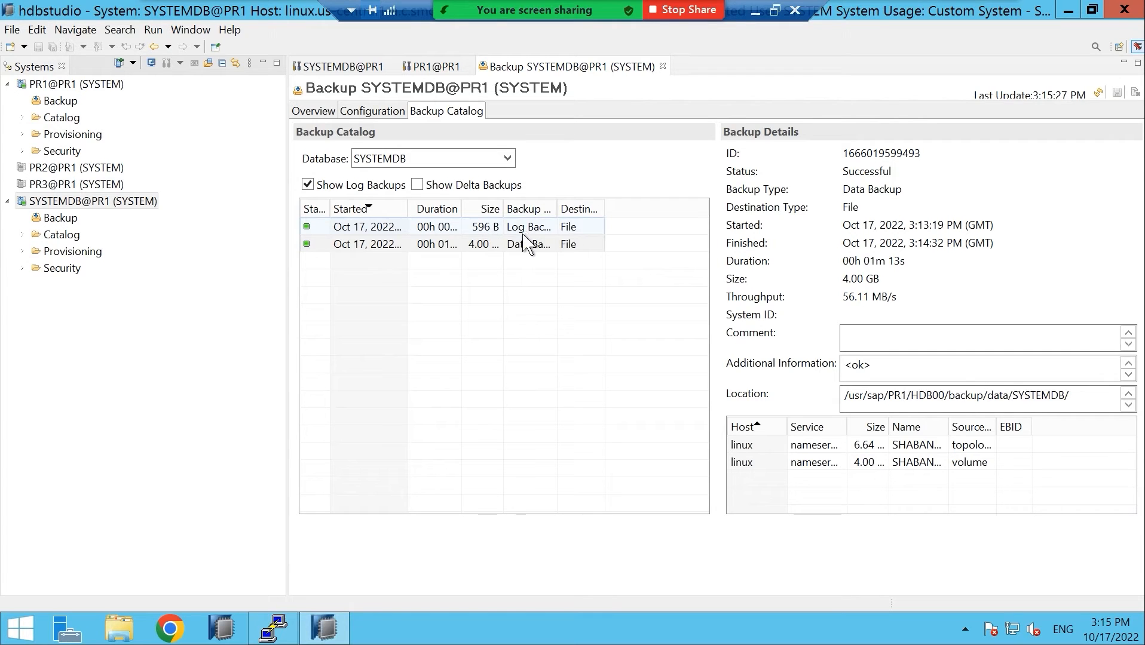
{"action": "left_click", "coordinate": [479, 245]}
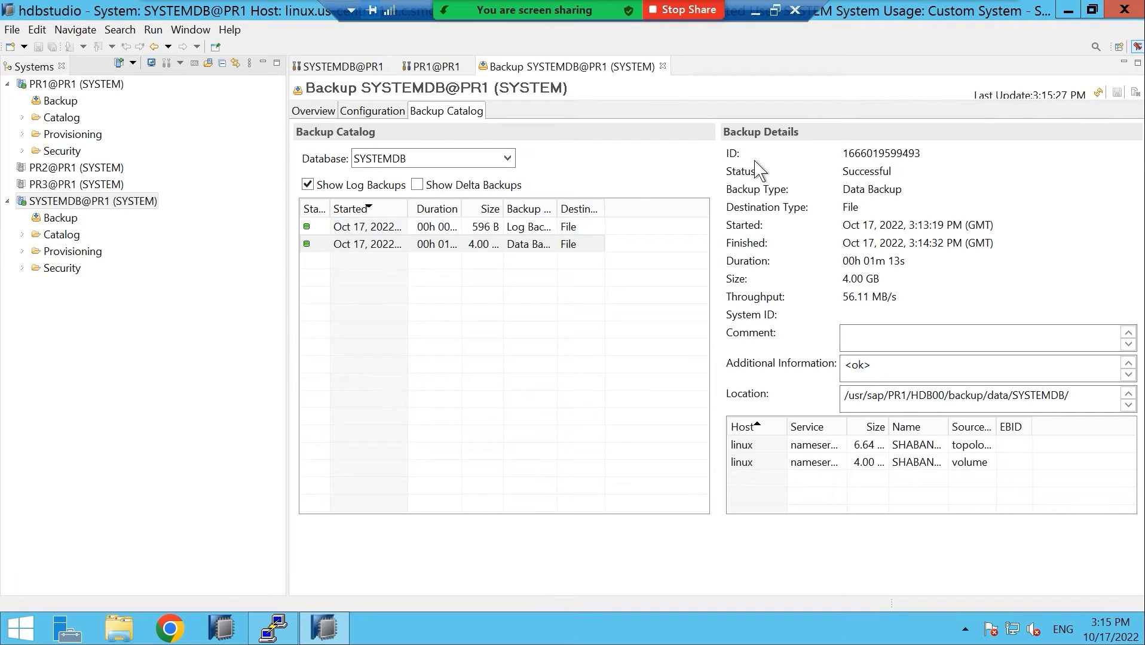
{"action": "left_click", "coordinate": [845, 154]}
{"action": "left_click_drag", "start_coordinate": [889, 154], "coordinate": [925, 160]}
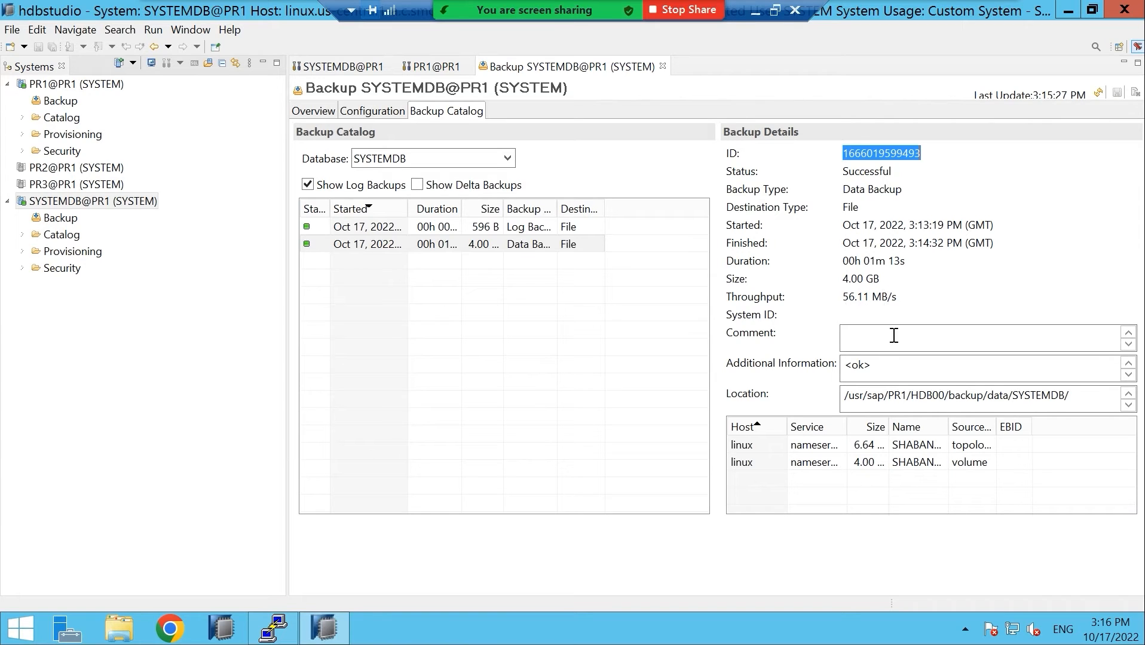
{"action": "left_click", "coordinate": [864, 334]}
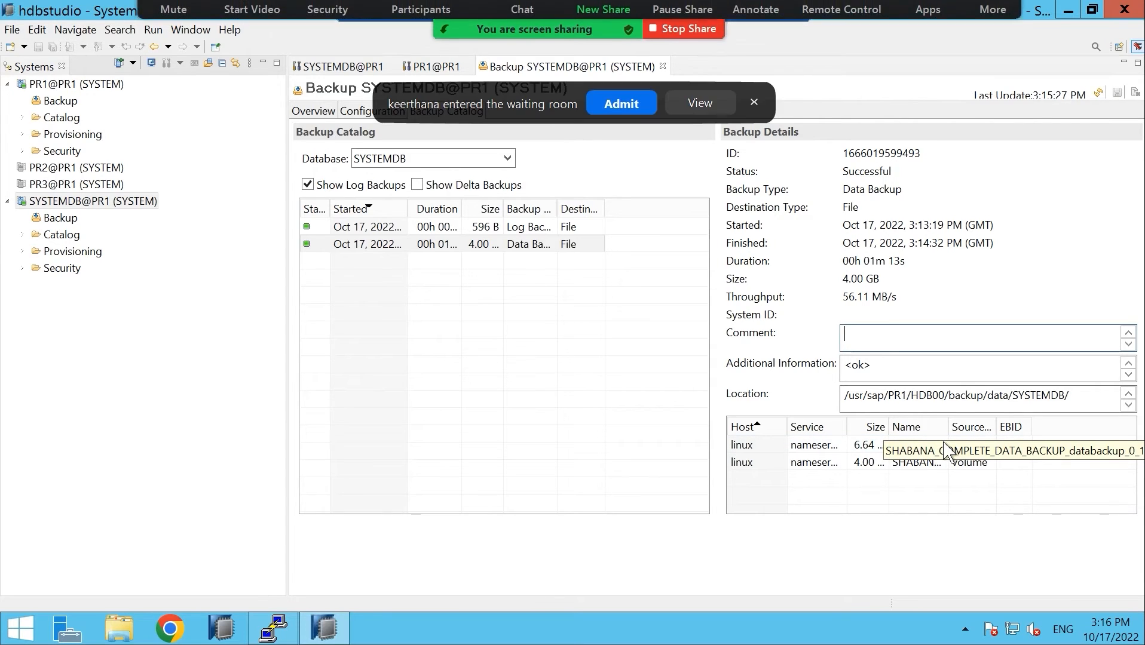
{"action": "left_click", "coordinate": [637, 106]}
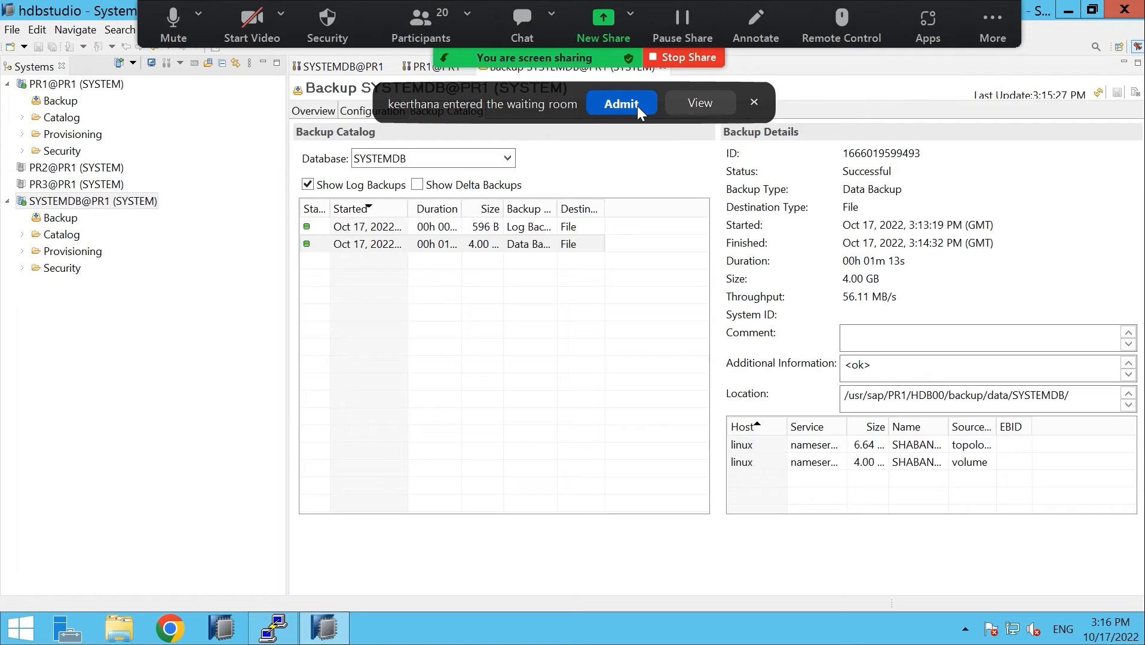
- Switch to the PuTTY terminal and move up two directory levels from the trace folder to /usr/sap/PR1/HDB00
{"action": "left_click", "coordinate": [280, 637]}
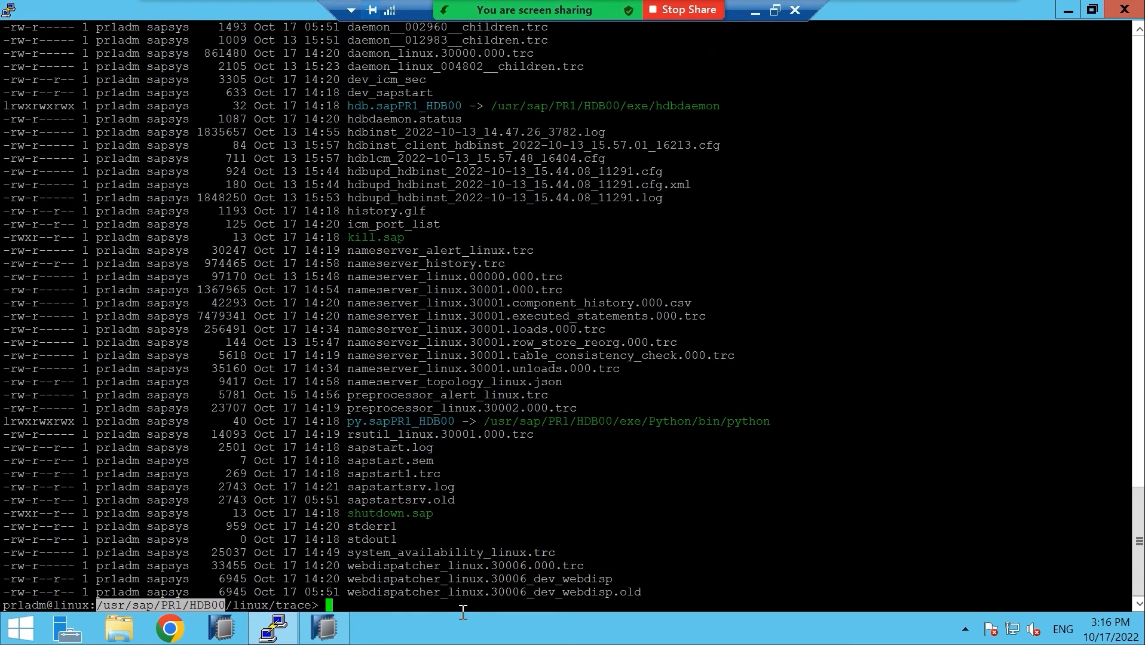
{"action": "left_click", "coordinate": [384, 606]}
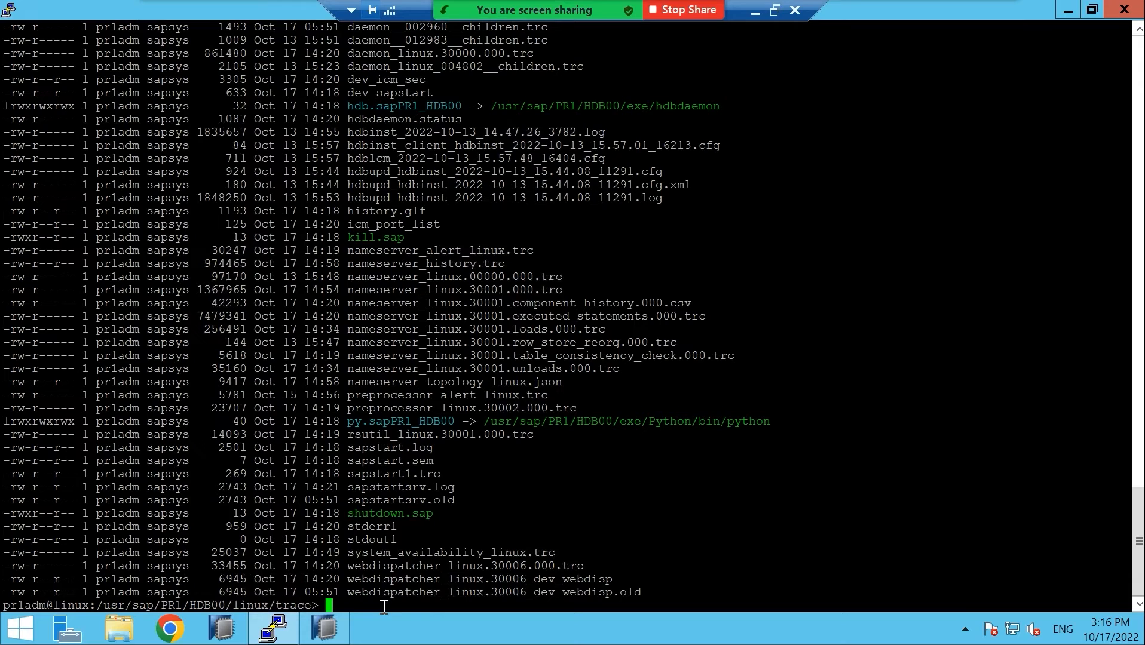
{"action": "type", "text": "cd /han"}
{"action": "key", "text": "BackSpace"}
{"action": "key", "text": "BackSpace"}
{"action": "key", "text": "BackSpace"}
{"action": "key", "text": "BackSpace"}
{"action": "key", "text": "BackSpace"}
{"action": "key", "text": "BackSpace"}
{"action": "key", "text": "BackSpace"}
{"action": "type", "text": "cd .."}
{"action": "key", "text": "Return"}
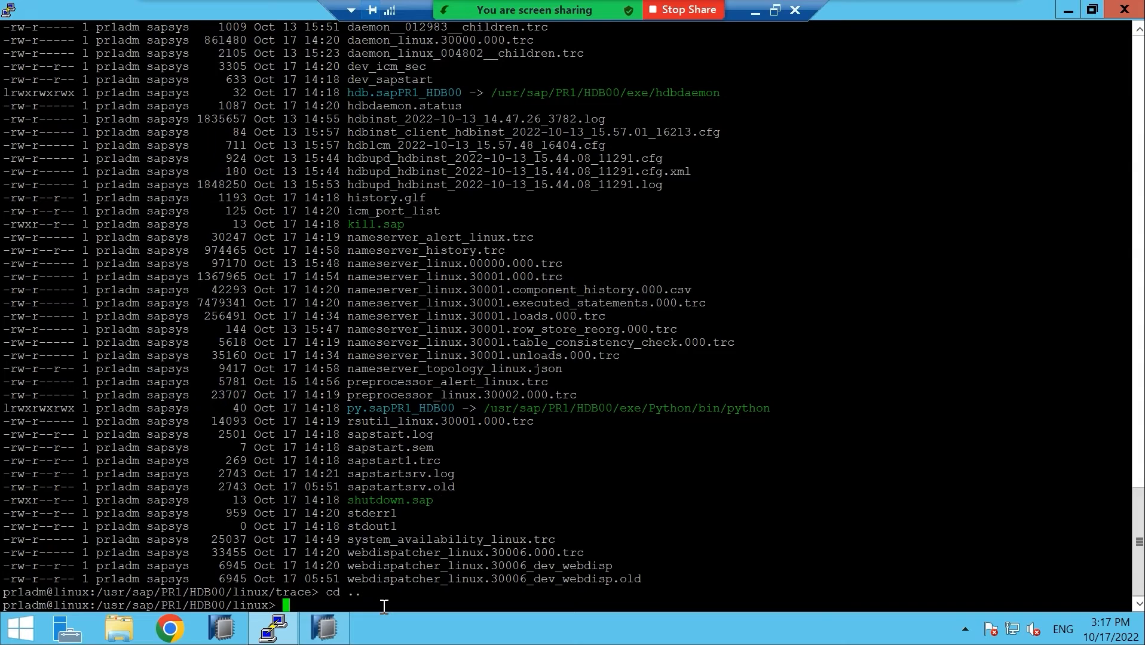
{"action": "type", "text": "cd .."}
{"action": "key", "text": "Return"}
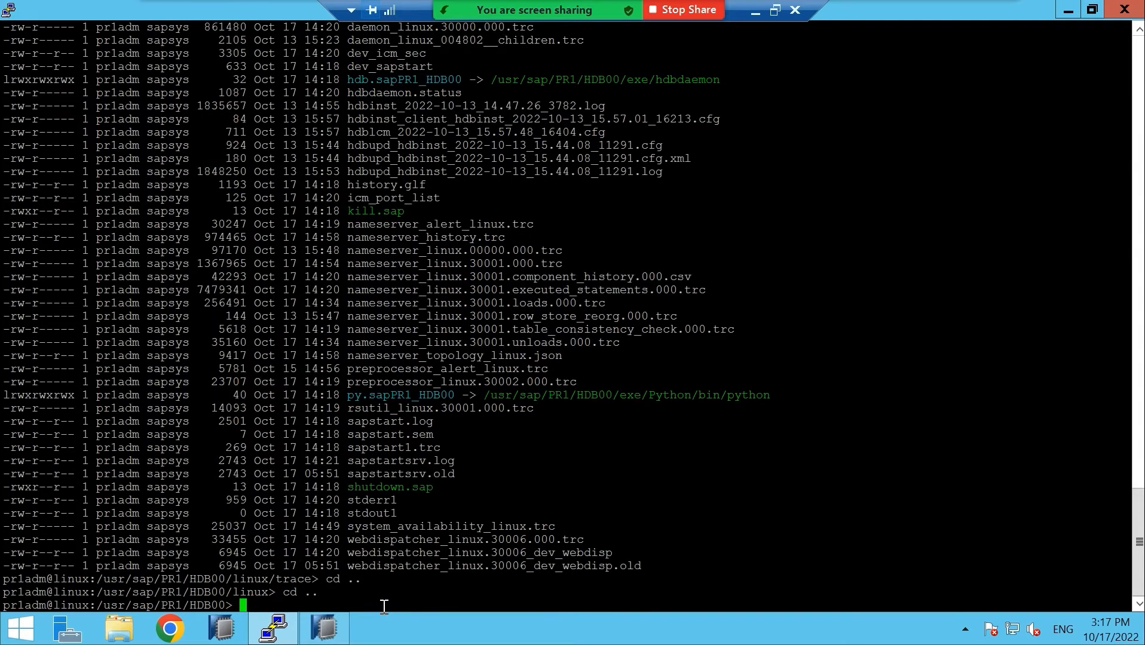
- List the contents of /usr/sap/PR1/HDB00 with ll and highlight the backup directory
{"action": "type", "text": "ll"}
{"action": "key", "text": "Return"}
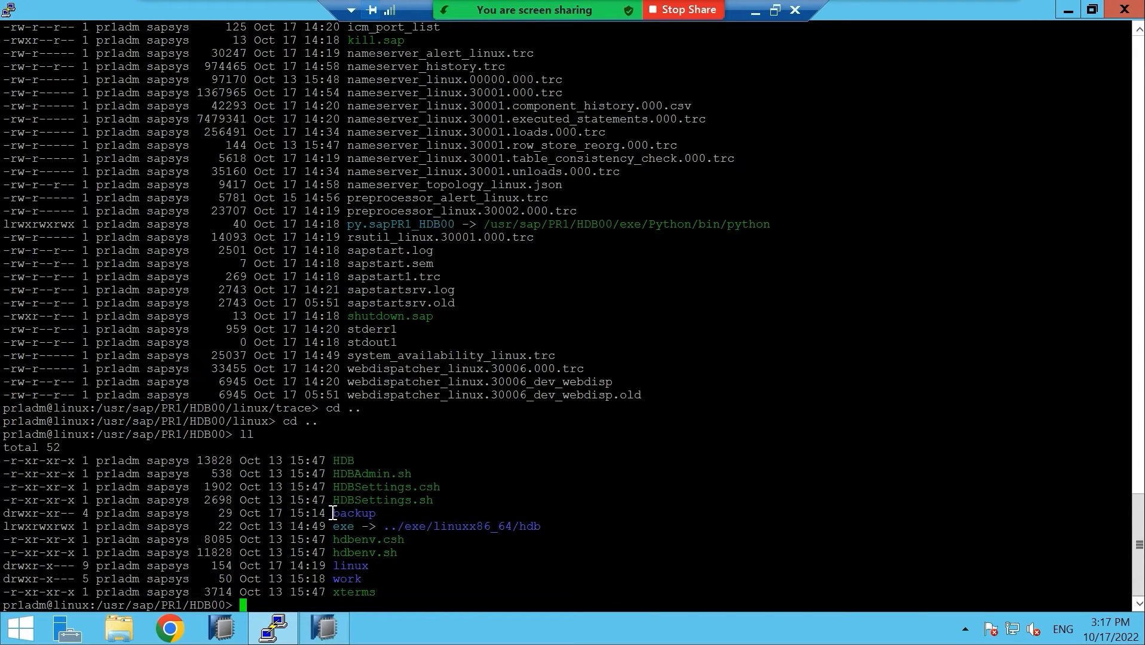
{"action": "left_click_drag", "start_coordinate": [333, 514], "coordinate": [381, 516]}
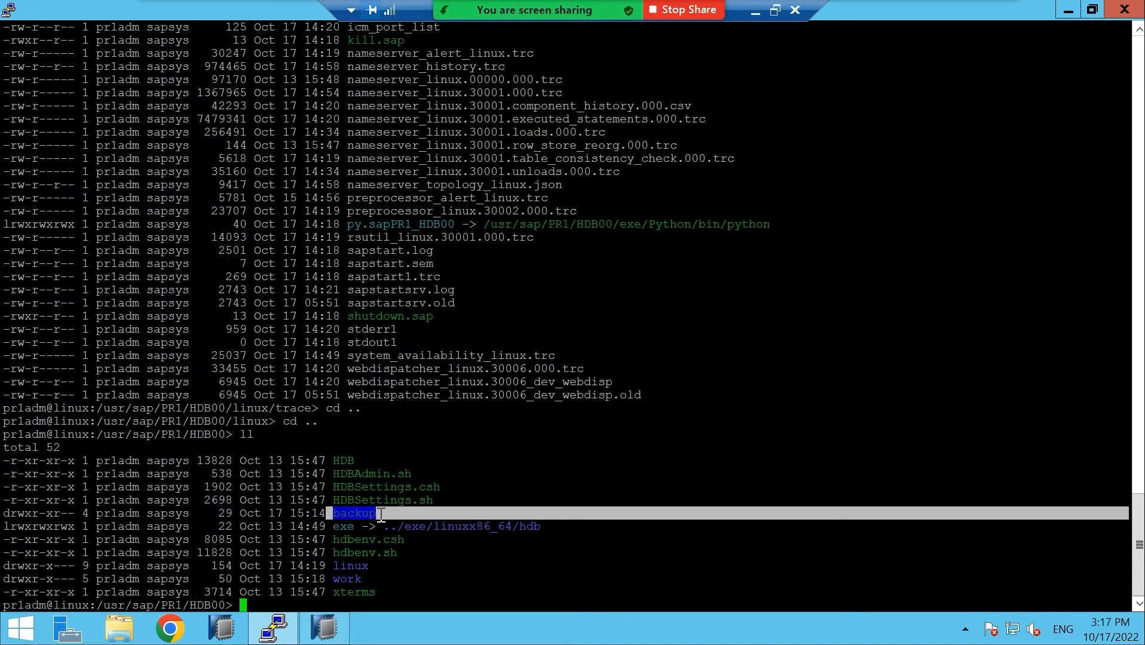
- Change into the backup directory under /usr/sap/PR1/HDB00 and list its contents with ll
{"action": "type", "text": "cd backup"}
{"action": "key", "text": "Return"}
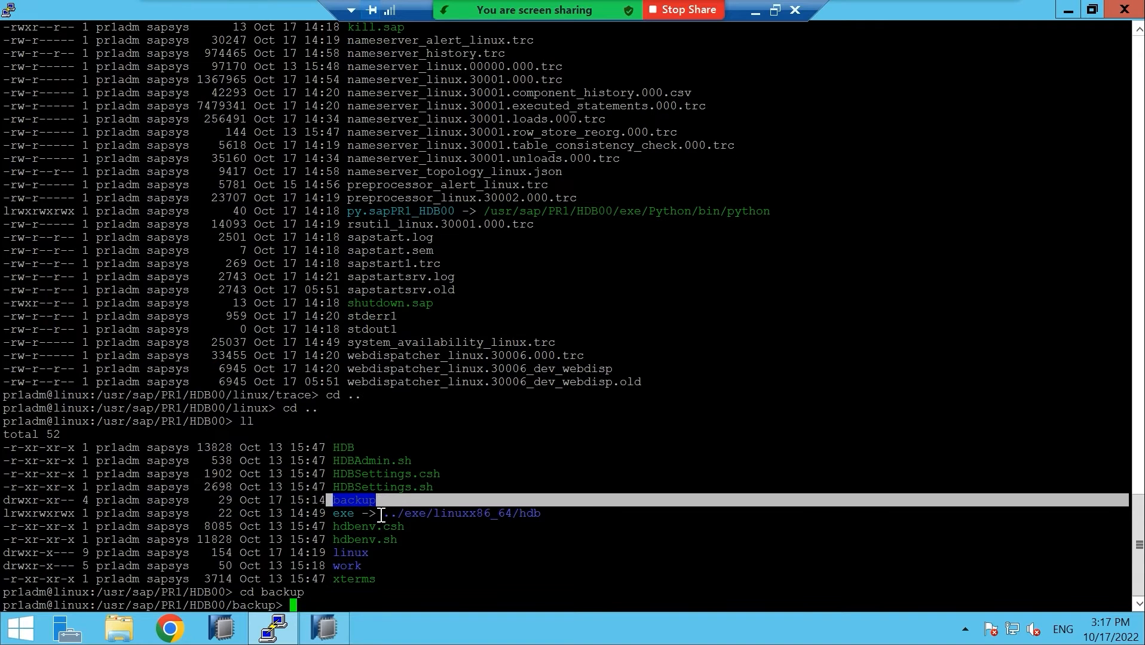
{"action": "type", "text": "ll"}
{"action": "key", "text": "Return"}
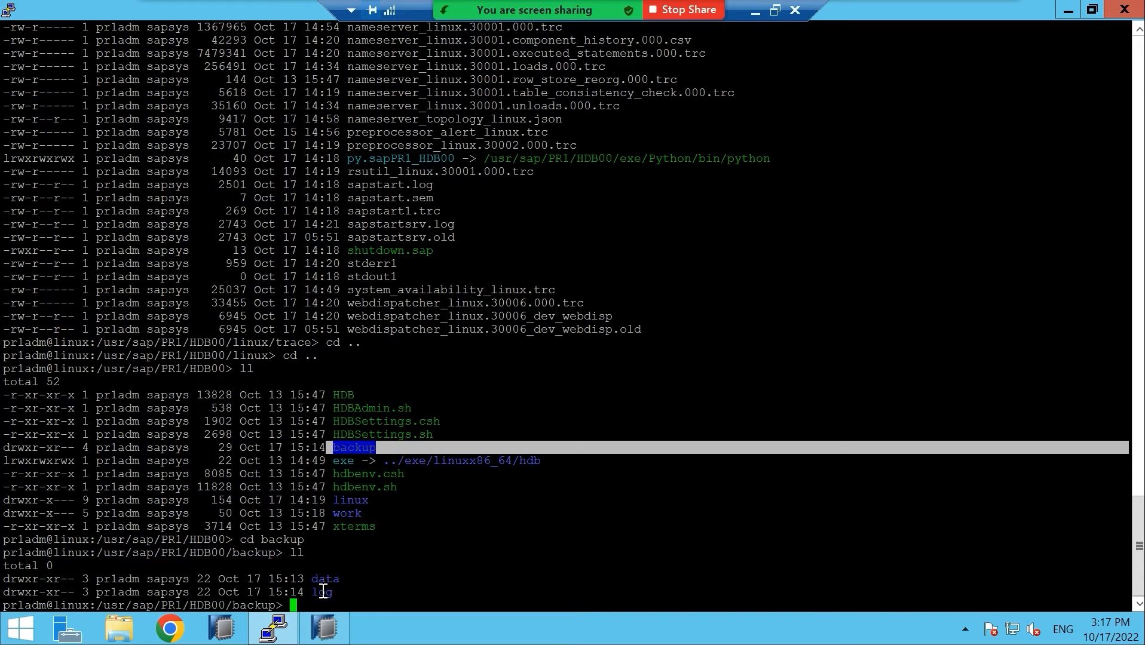
- Go down through data into its SYSTEMDB folder, listing each directory with ll to check the data backup files
{"action": "type", "text": "cd data"}
{"action": "key", "text": "Return"}
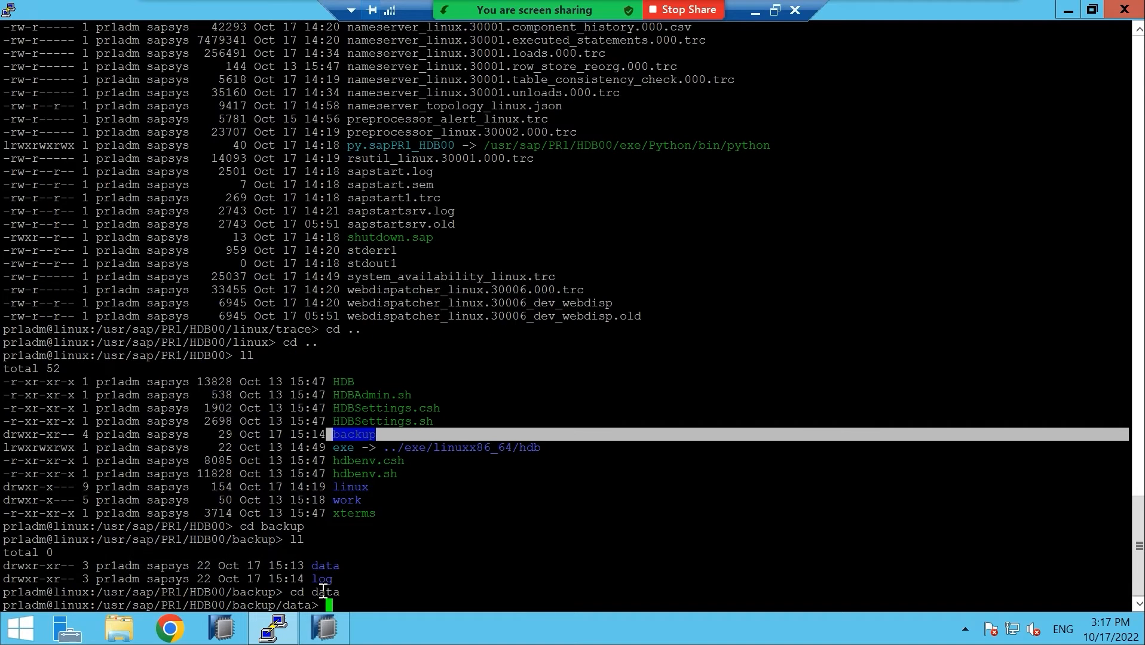
{"action": "type", "text": "ll"}
{"action": "key", "text": "Return"}
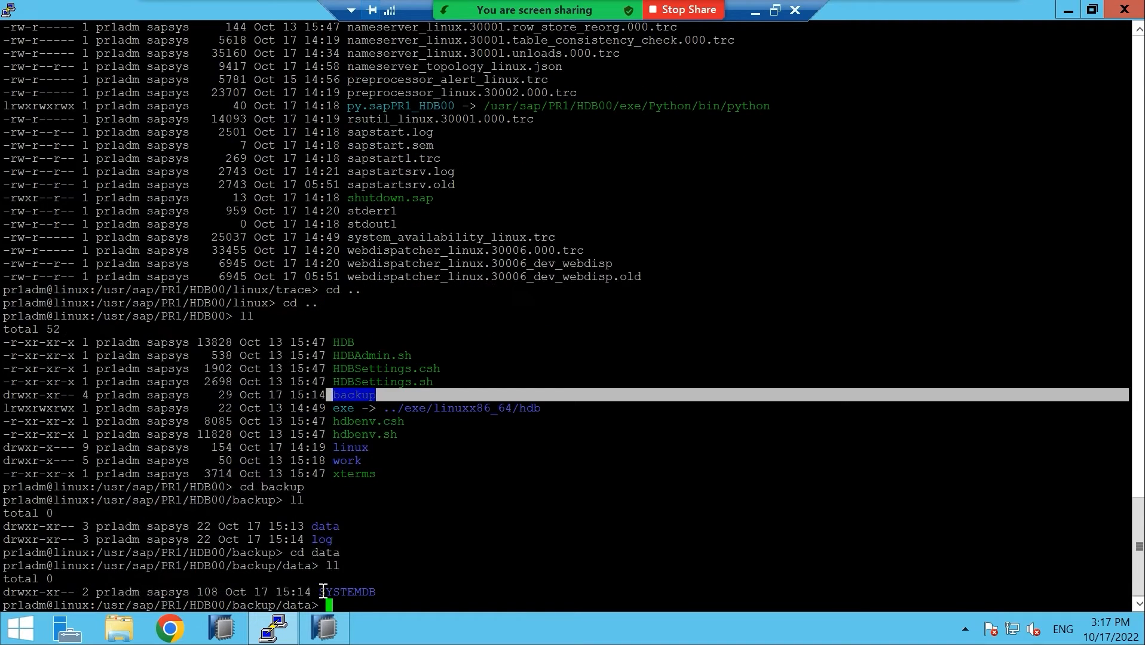
{"action": "type", "text": "cd SYSTEMDB"}
{"action": "key", "text": "Return"}
{"action": "type", "text": "ll"}
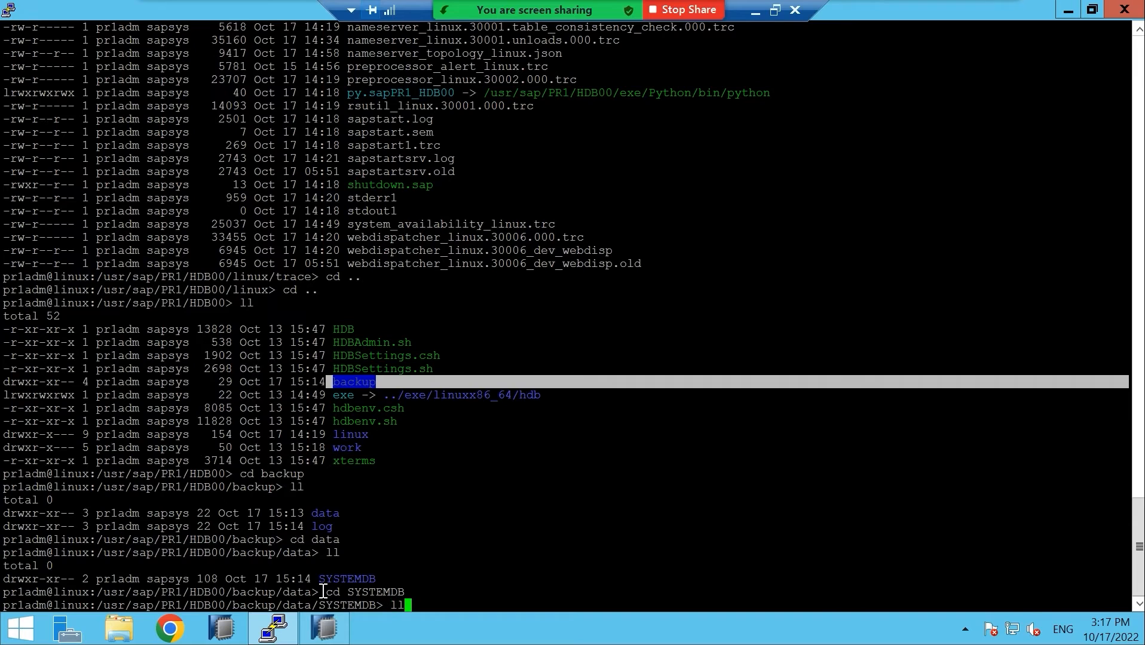
{"action": "key", "text": "Return"}
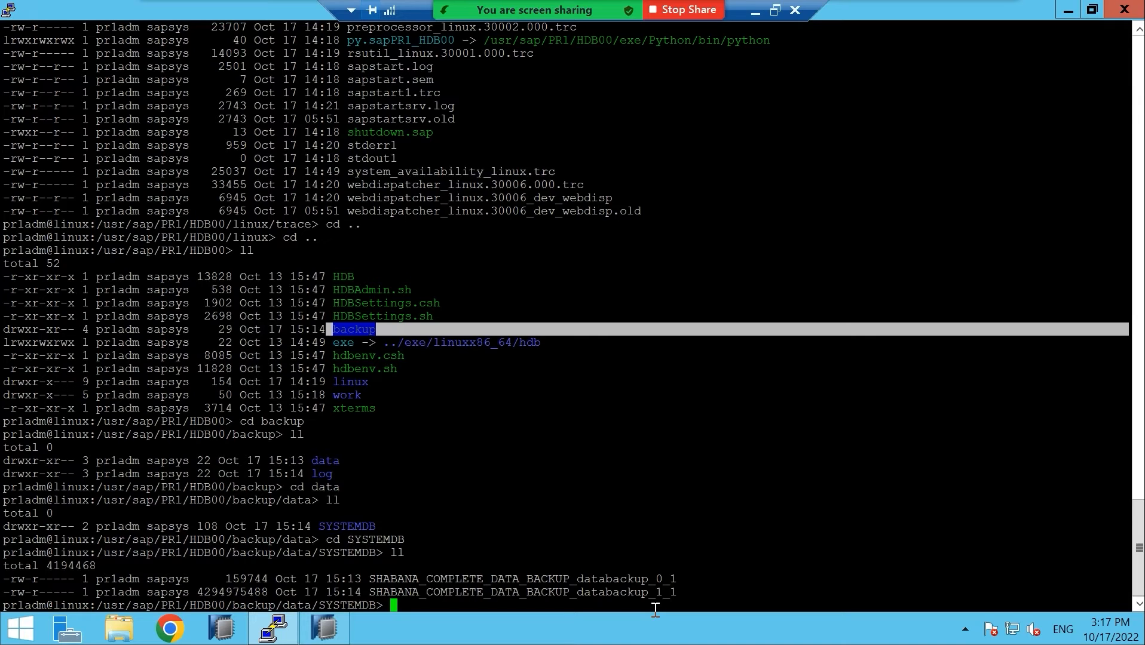
- Move back up two directory levels to the backup directory and list its contents again
{"action": "type", "text": "cd .."}
{"action": "key", "text": "Return"}
{"action": "type", "text": "cd .."}
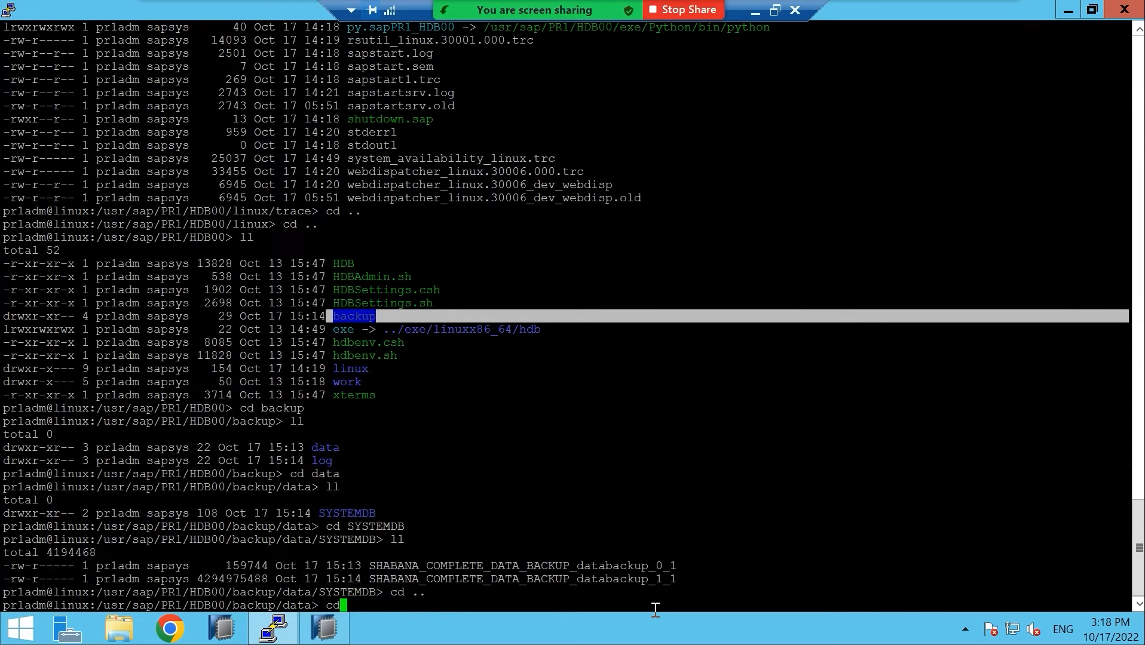
{"action": "key", "text": "Return"}
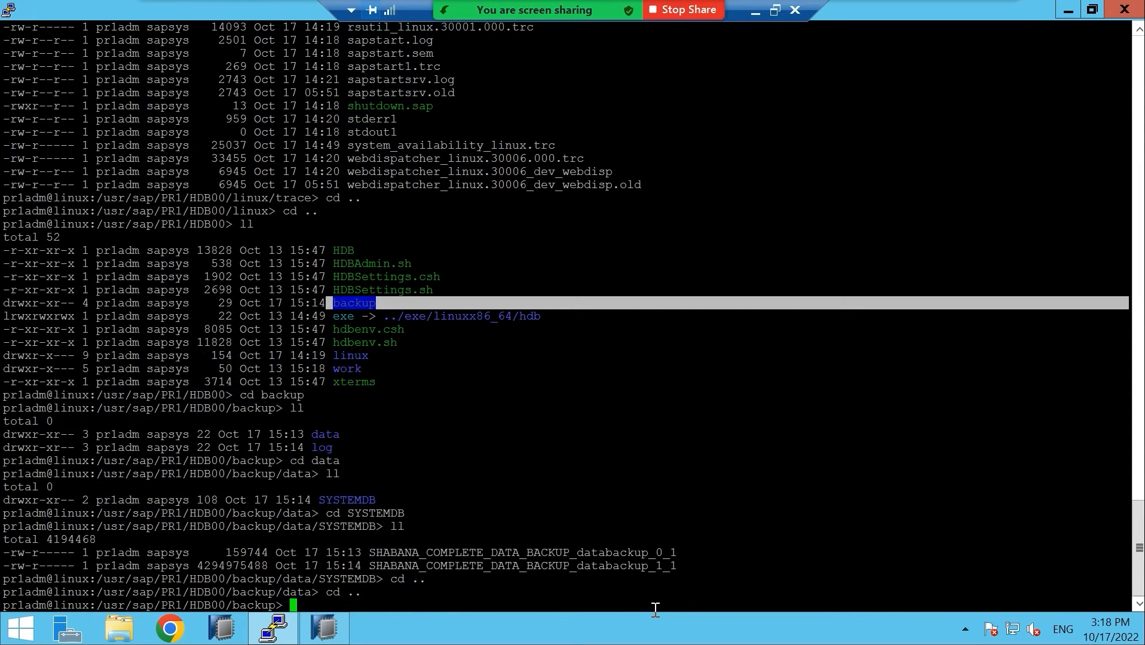
{"action": "type", "text": "ll"}
{"action": "key", "text": "Return"}
- Go down through log into its SYSTEMDB folder, listing each directory with ll to check the log backup files
{"action": "type", "text": "cd log"}
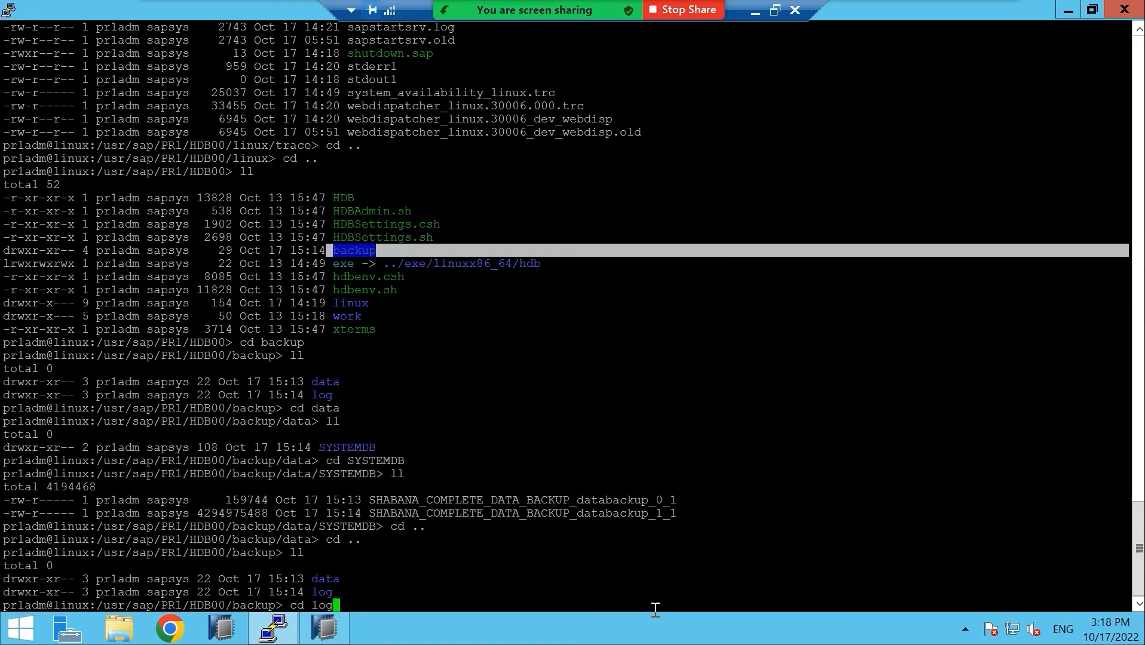
{"action": "key", "text": "Return"}
{"action": "type", "text": "ll"}
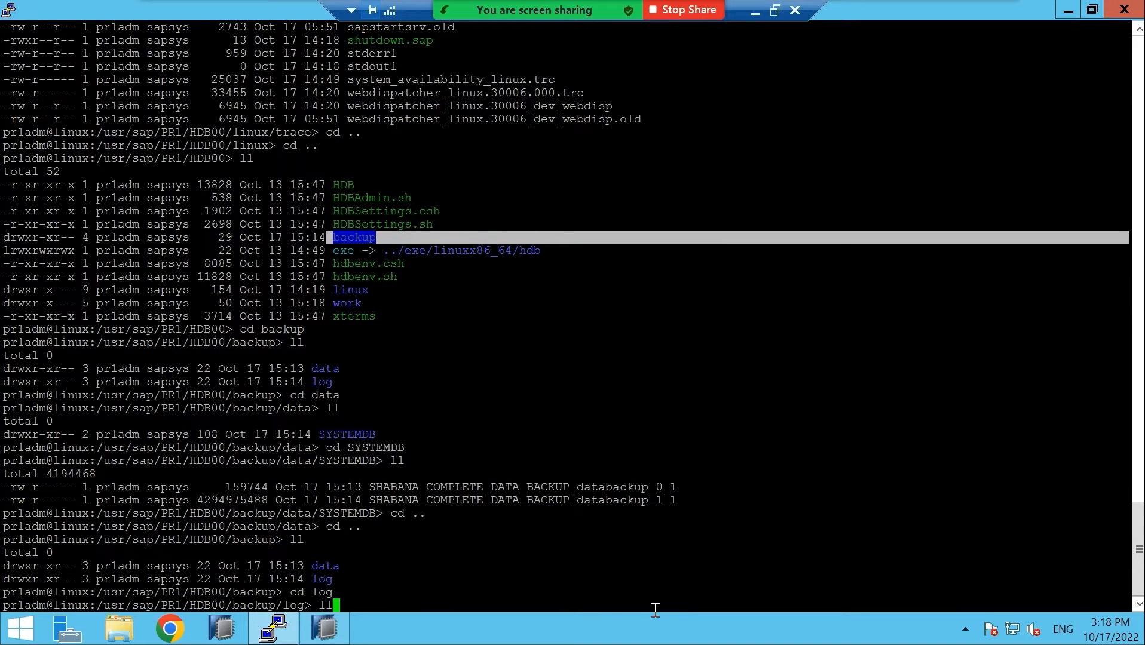
{"action": "key", "text": "Return"}
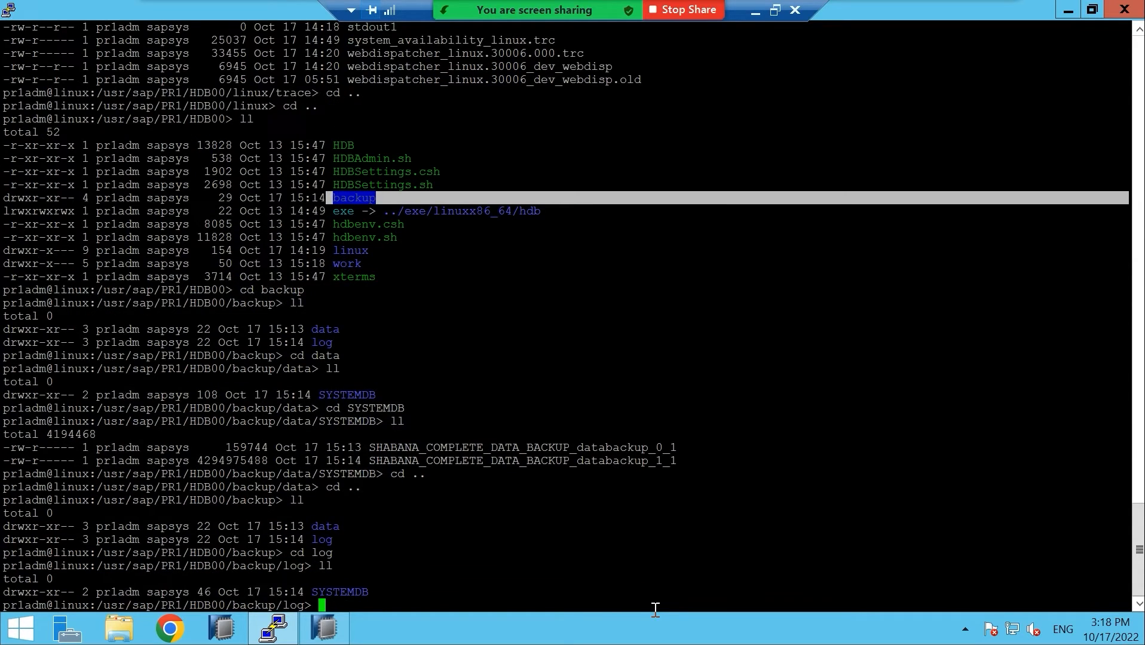
{"action": "type", "text": "cd SYSTEMDB"}
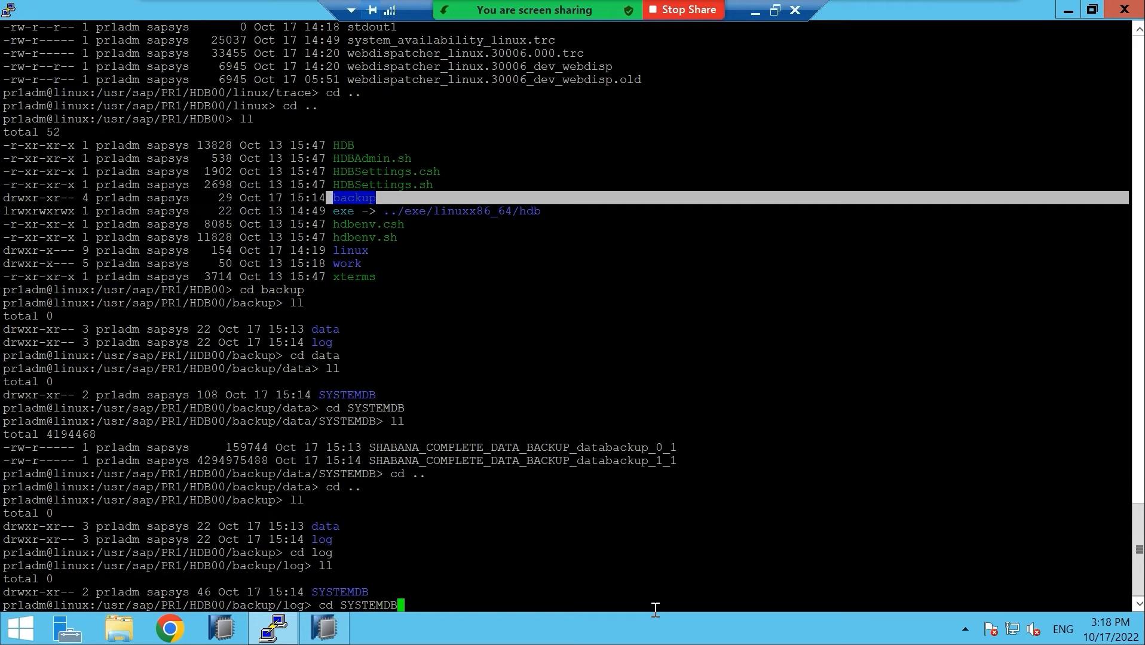
{"action": "key", "text": "Return"}
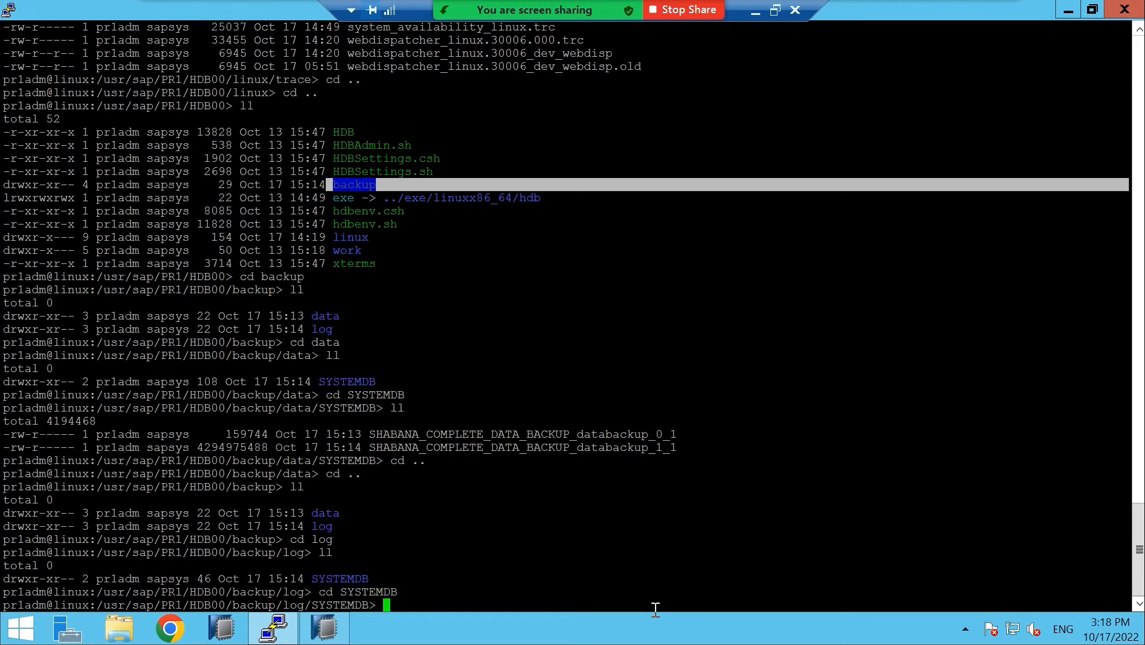
{"action": "type", "text": "ll"}
{"action": "key", "text": "Return"}
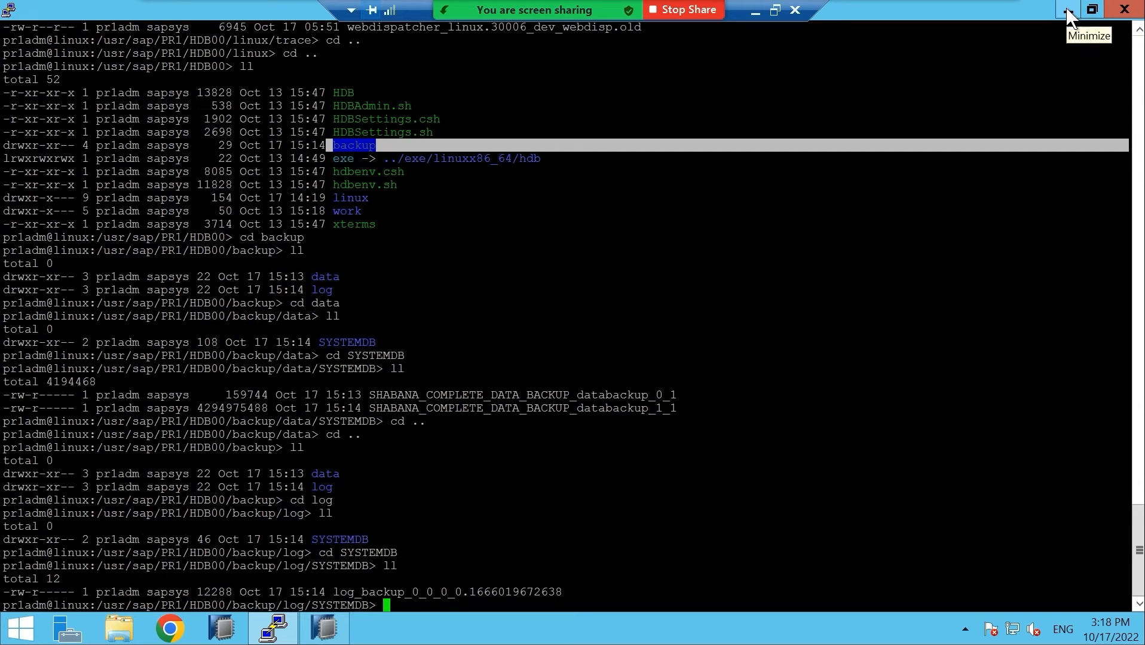
- Jump to the trace directory with cdtrace, list its contents with ll, and highlight the backup.log file
{"action": "type", "text": "cdtrace"}
{"action": "key", "text": "Return"}
{"action": "type", "text": "ll"}
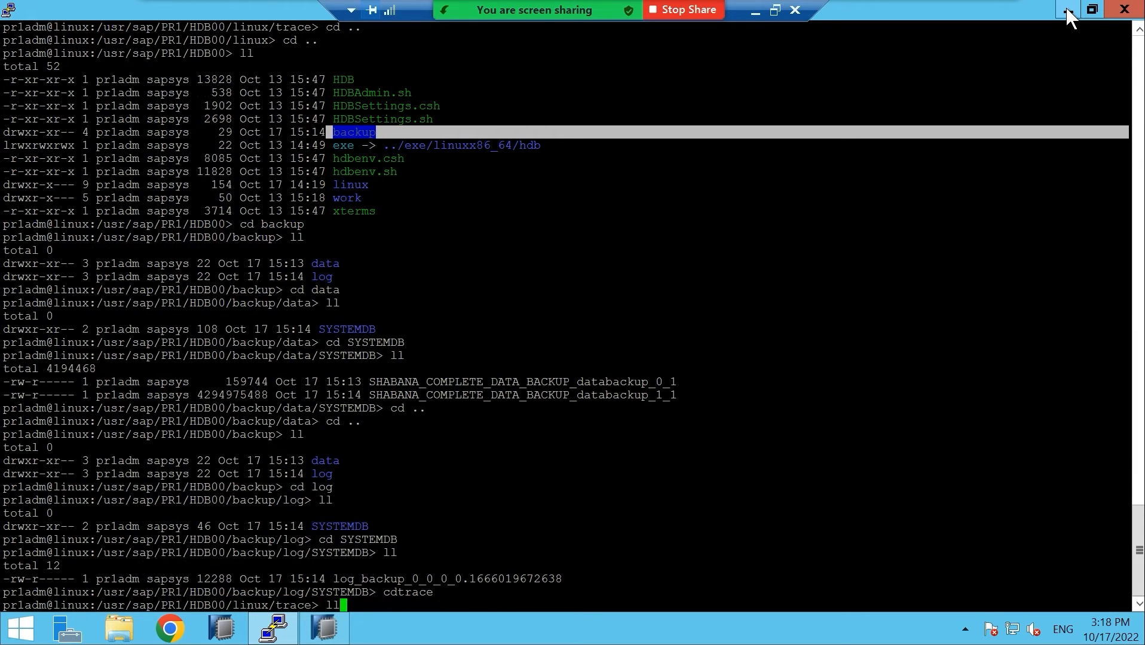
{"action": "key", "text": "Return"}
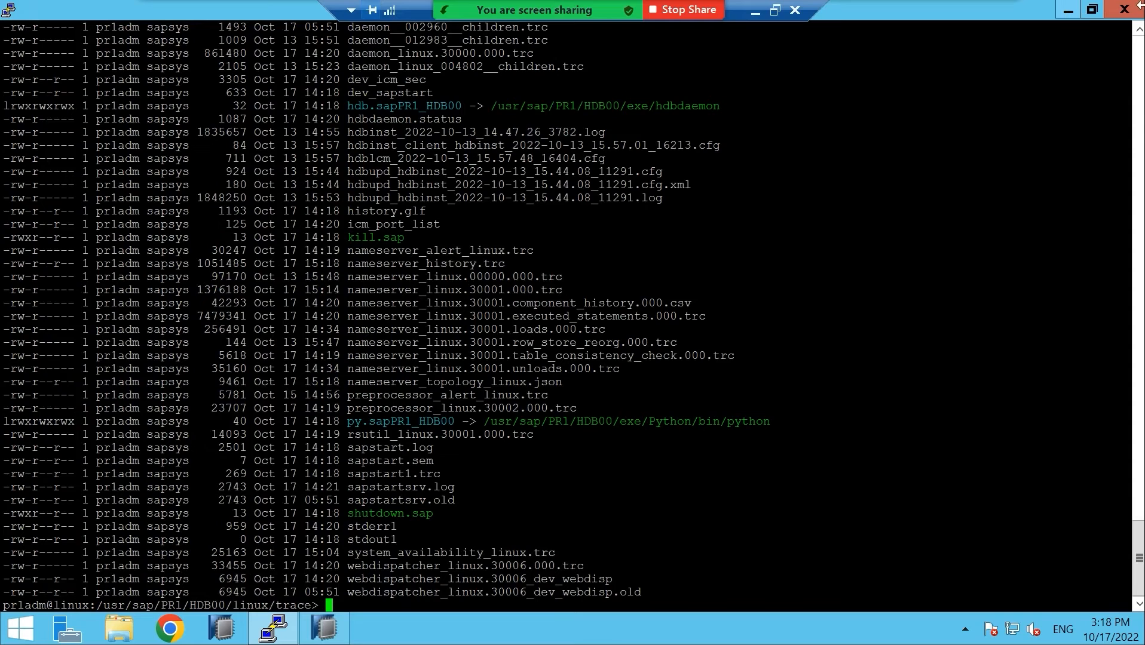
{"action": "mouse_move", "coordinate": [1136, 341]}
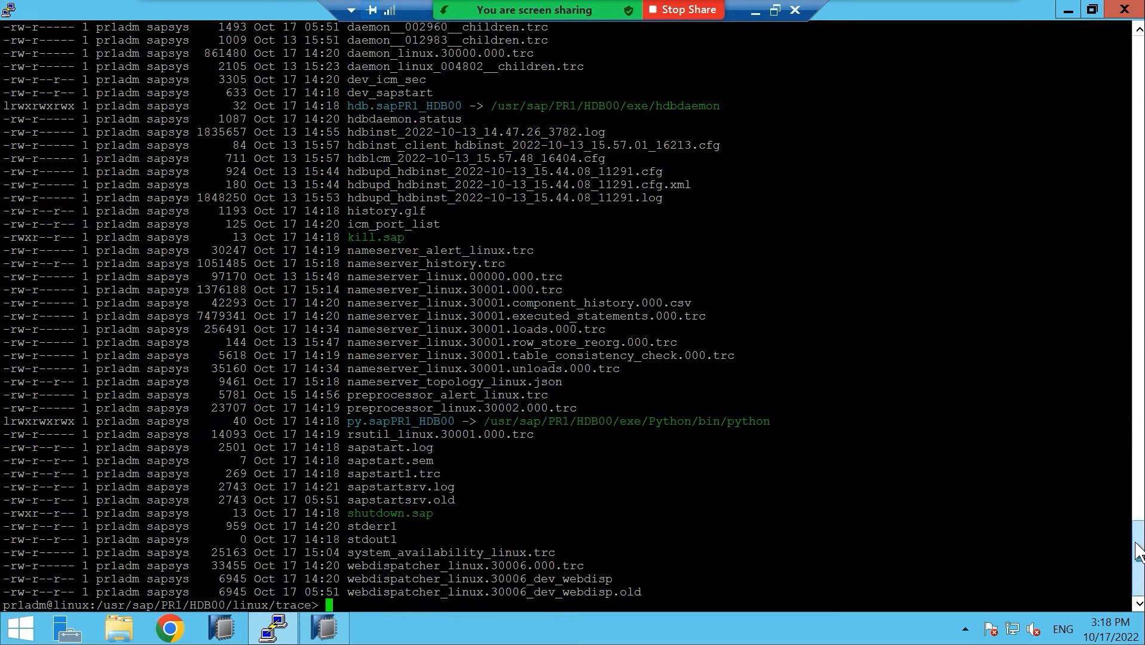
{"action": "scroll", "coordinate": [1137, 532], "scroll_direction": "up", "scroll_amount": 1}
{"action": "left_click_drag", "start_coordinate": [1137, 527], "coordinate": [1127, 477]}
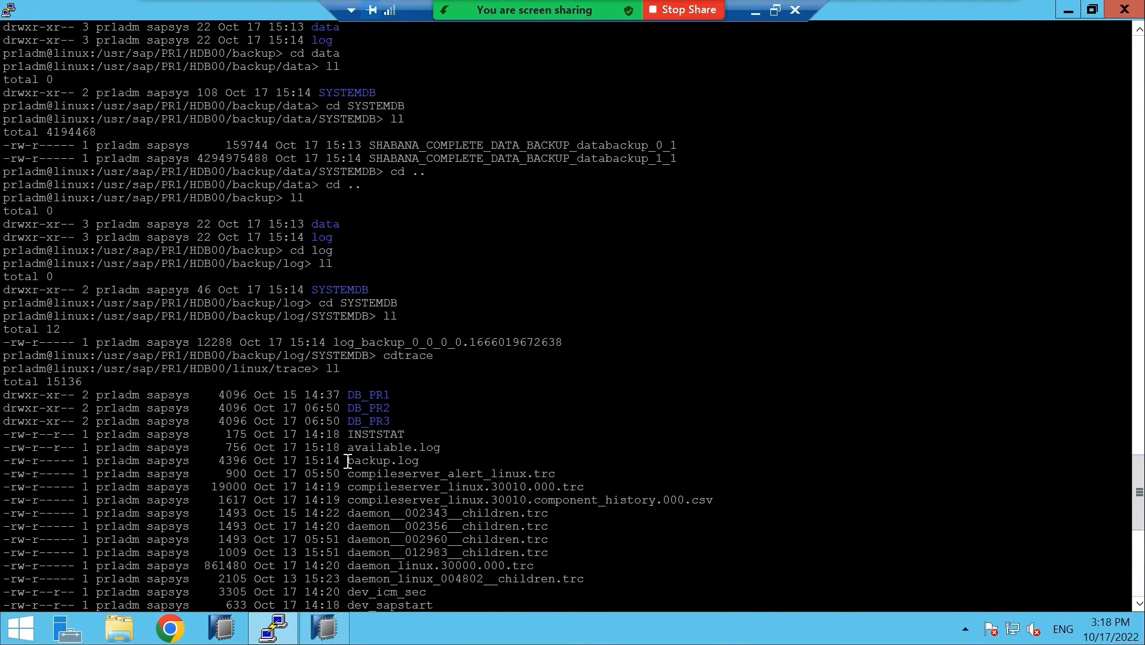
{"action": "left_click_drag", "start_coordinate": [348, 460], "coordinate": [418, 465]}
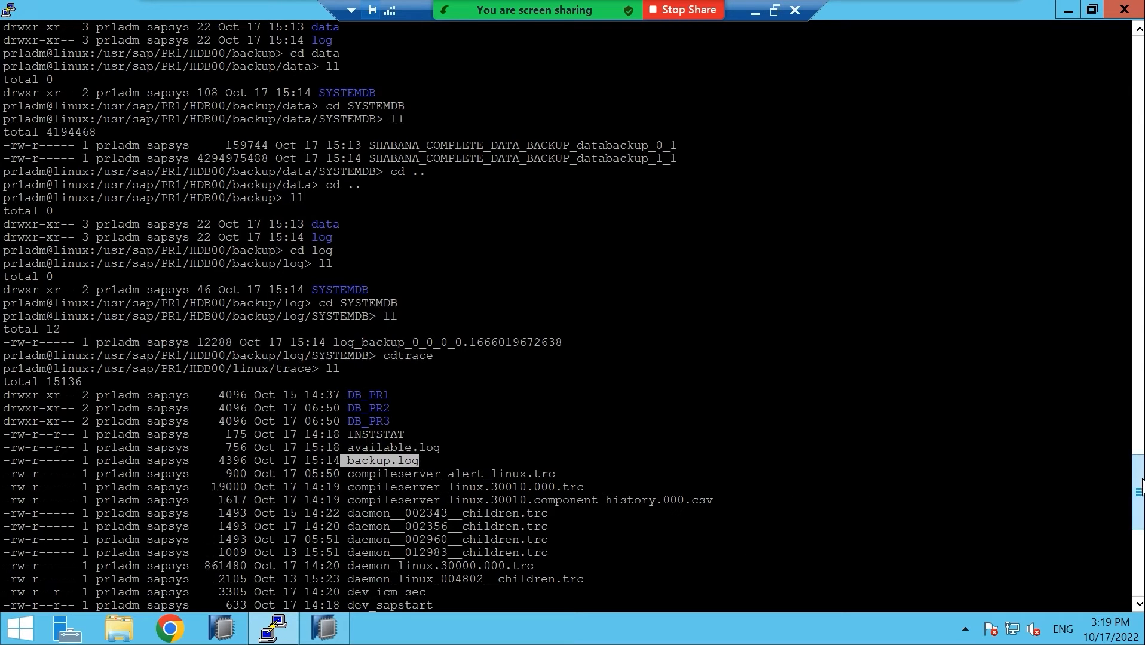
{"action": "left_click_drag", "start_coordinate": [1139, 496], "coordinate": [1126, 603]}
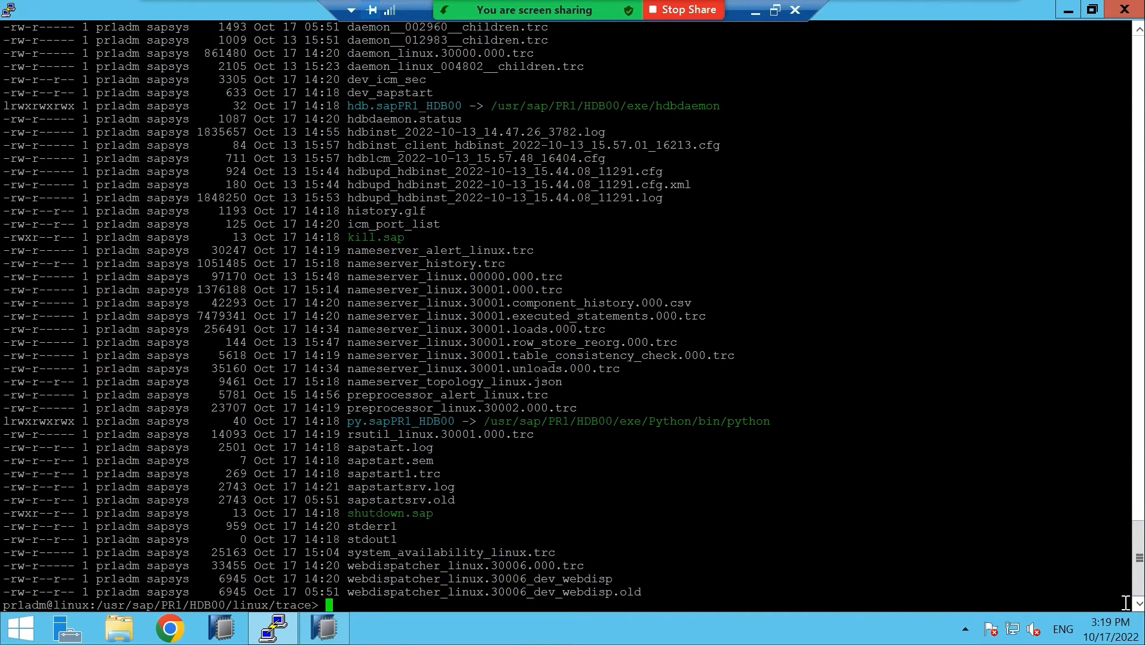
- Switch back to HANA Studio and compare SYSTEMDB's backup catalog with delta and log backups shown and hidden, leaving only log backups included
{"action": "left_click", "coordinate": [1070, 11]}
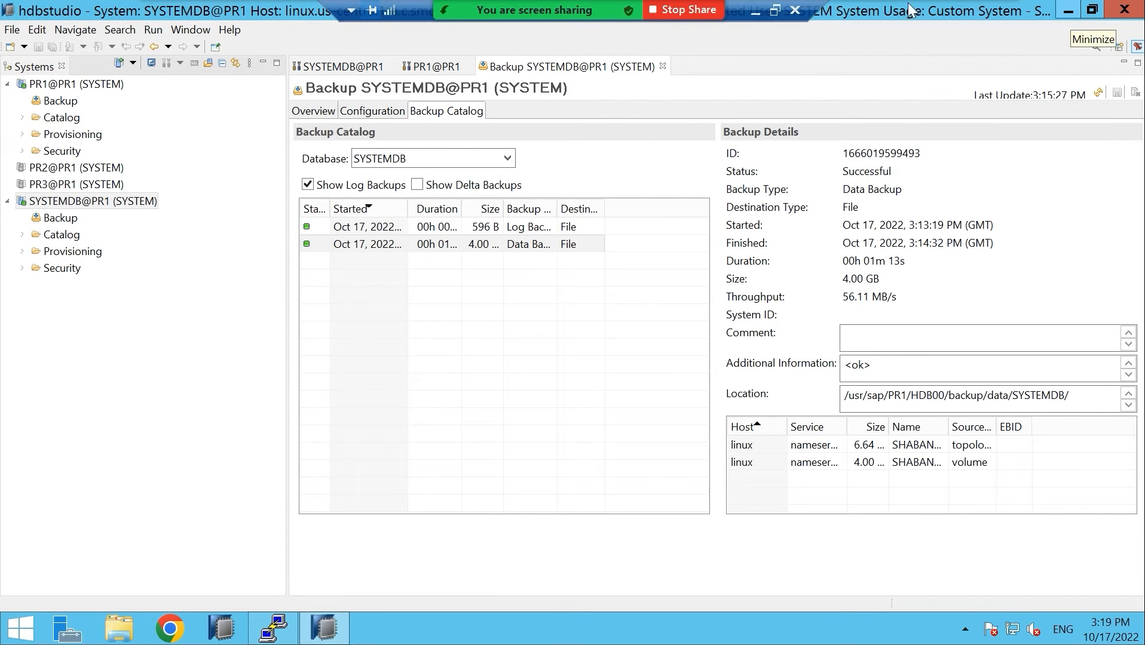
{"action": "left_click", "coordinate": [417, 184]}
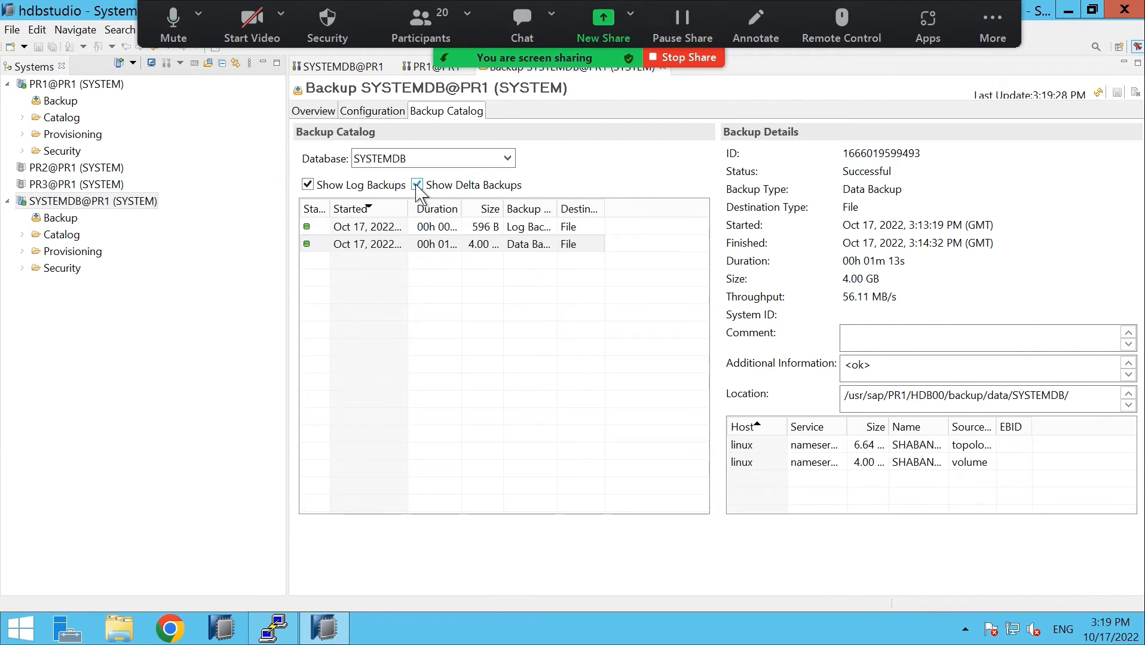
{"action": "left_click", "coordinate": [309, 186]}
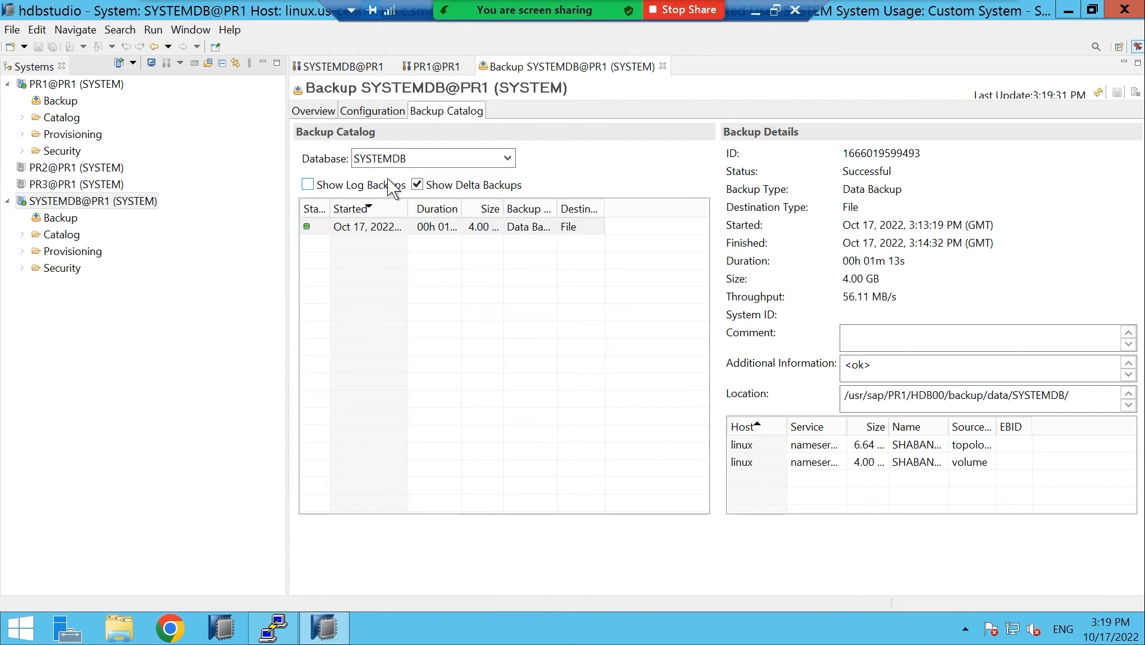
{"action": "left_click", "coordinate": [417, 186]}
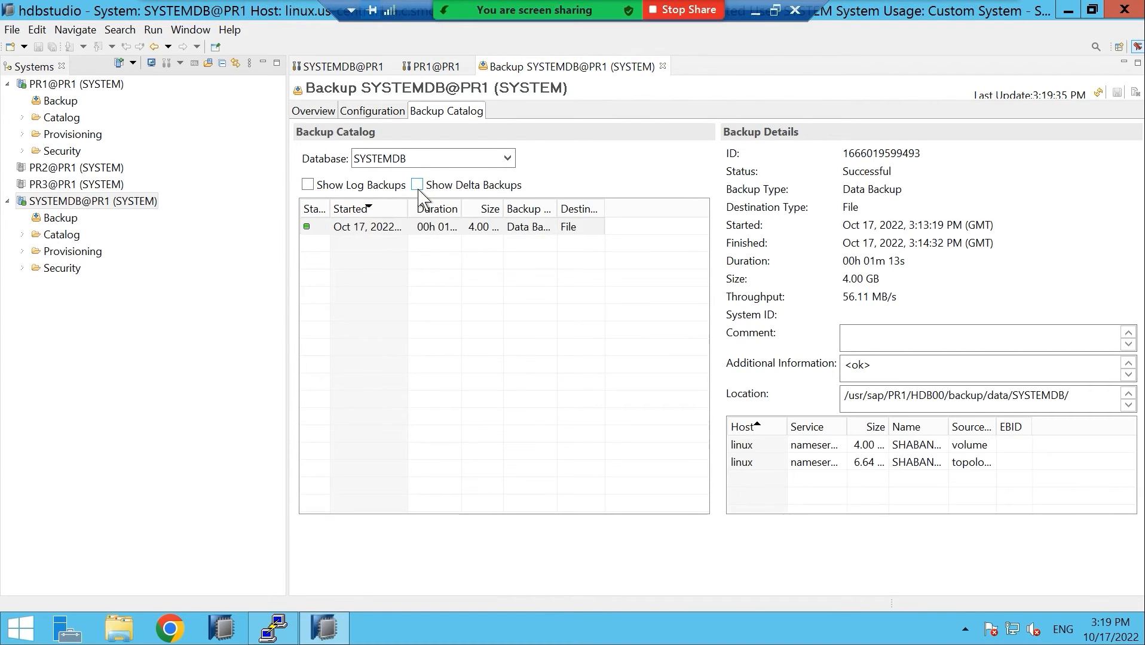
{"action": "left_click", "coordinate": [307, 186]}
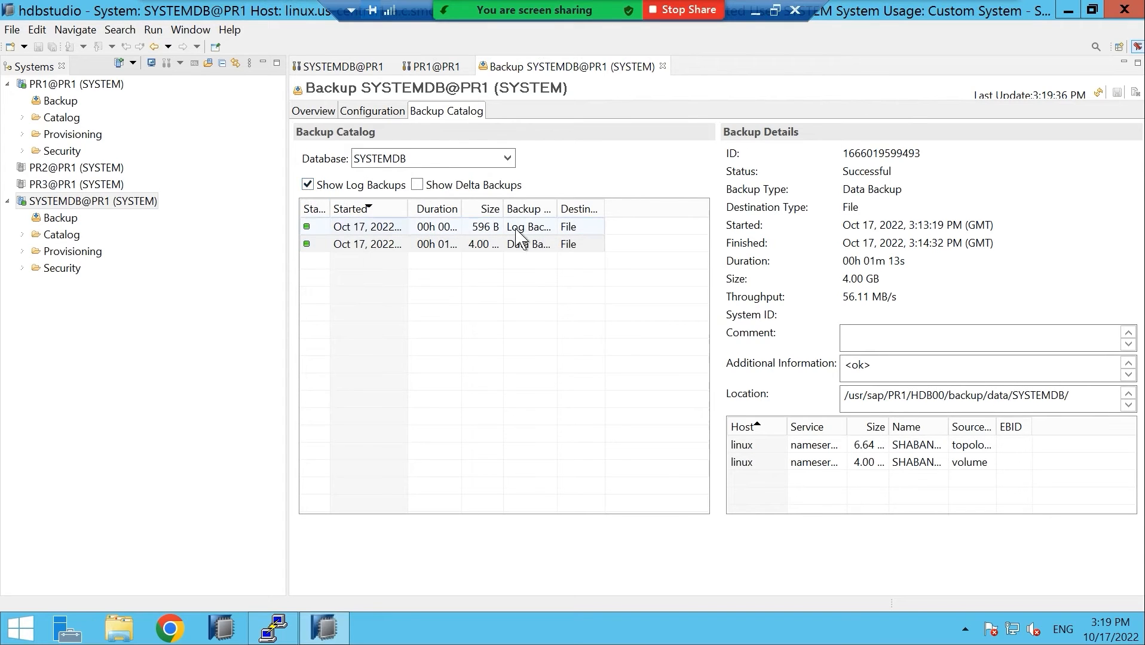
- Display the backup catalog of the PR1 database and check it with and without log backups, leaving them hidden
{"action": "left_click", "coordinate": [506, 159]}
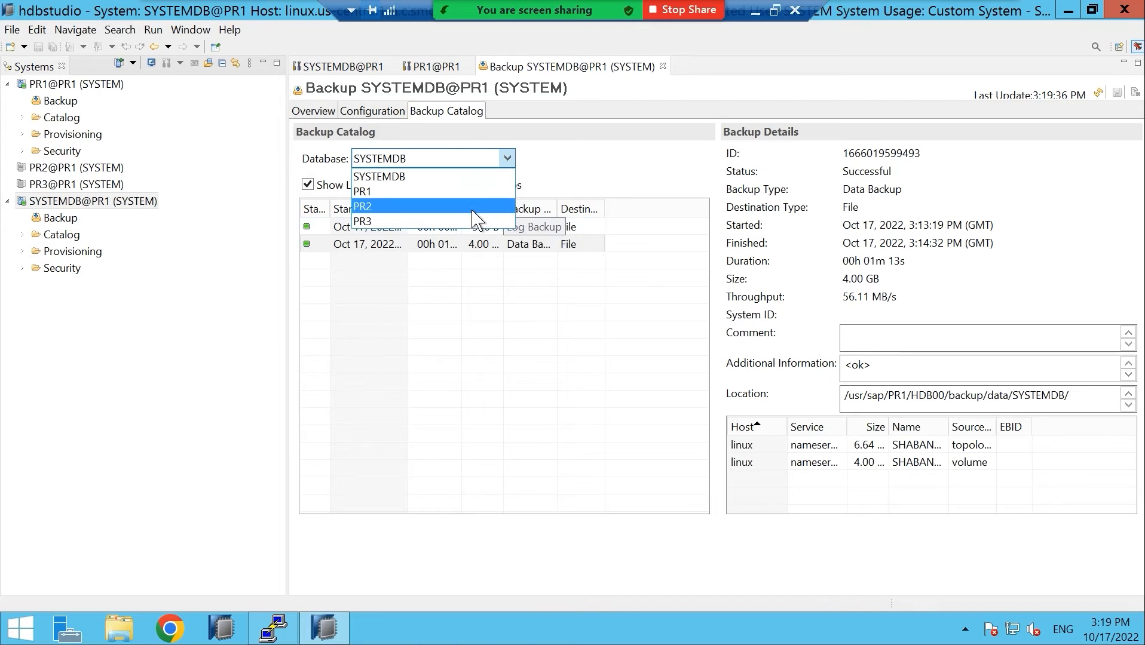
{"action": "left_click", "coordinate": [473, 179]}
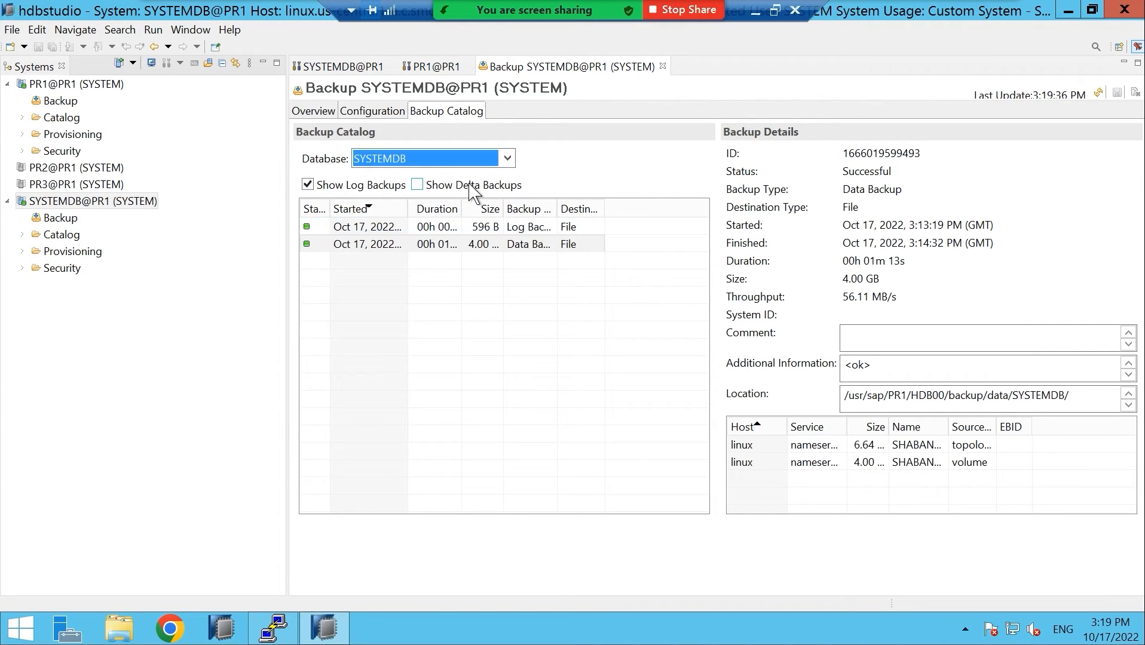
{"action": "left_click", "coordinate": [506, 158]}
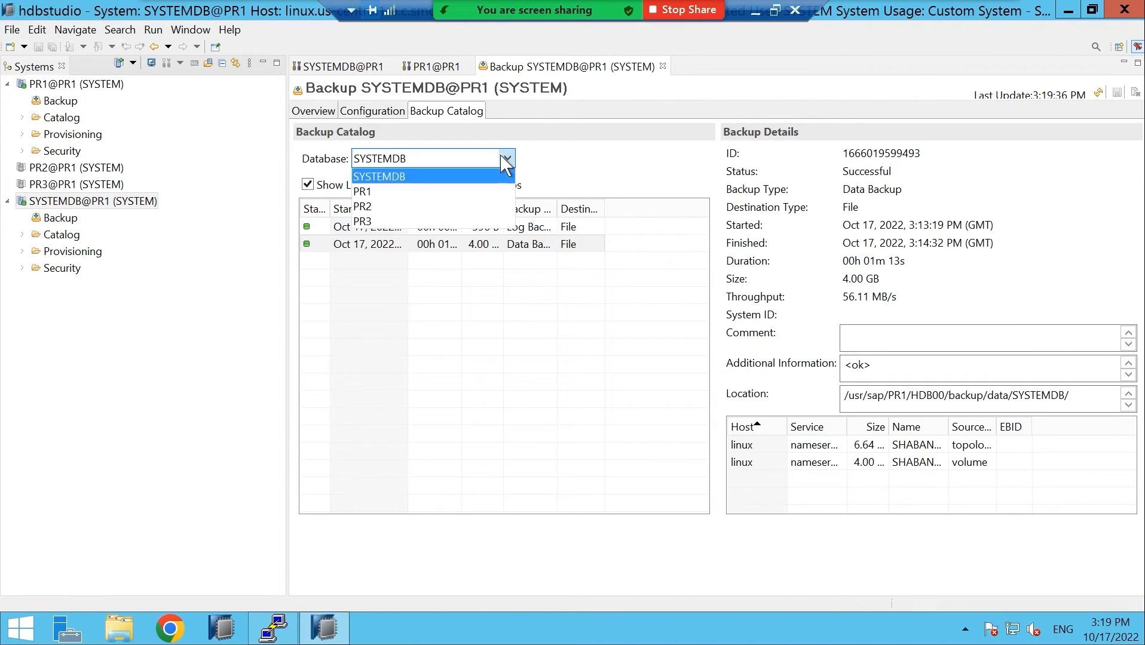
{"action": "left_click", "coordinate": [467, 193]}
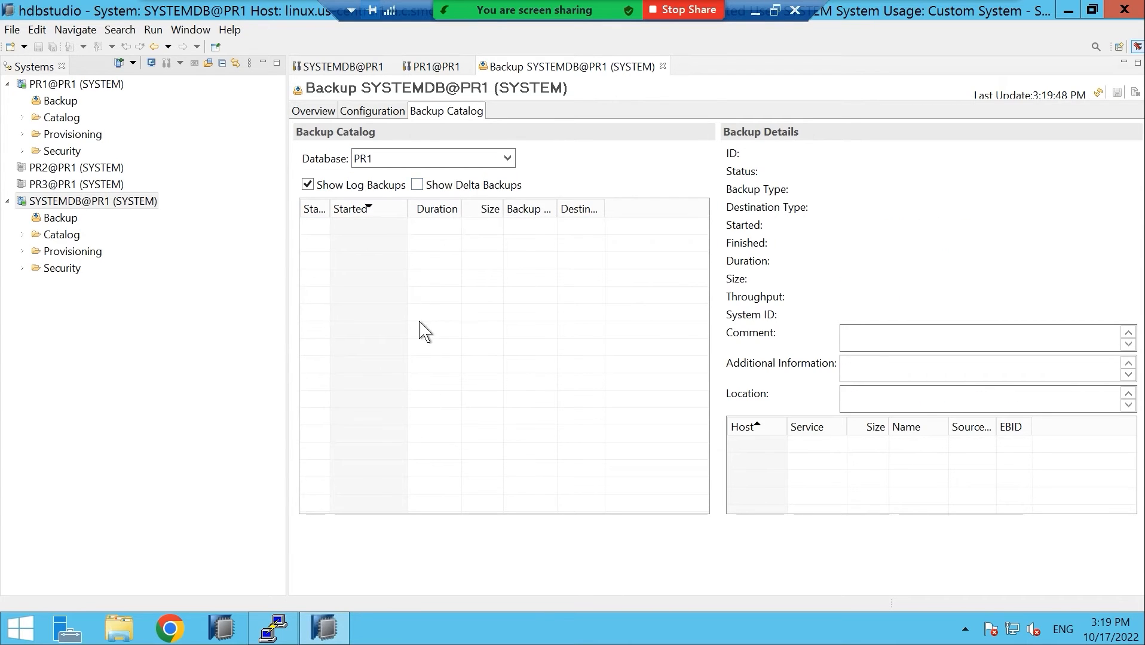
{"action": "left_click", "coordinate": [307, 184]}
{"action": "left_click", "coordinate": [307, 185]}
- Examine which backup and recovery options the PR1@PR1 tenant system offers, and dismiss them without choosing one
{"action": "left_click", "coordinate": [55, 202]}
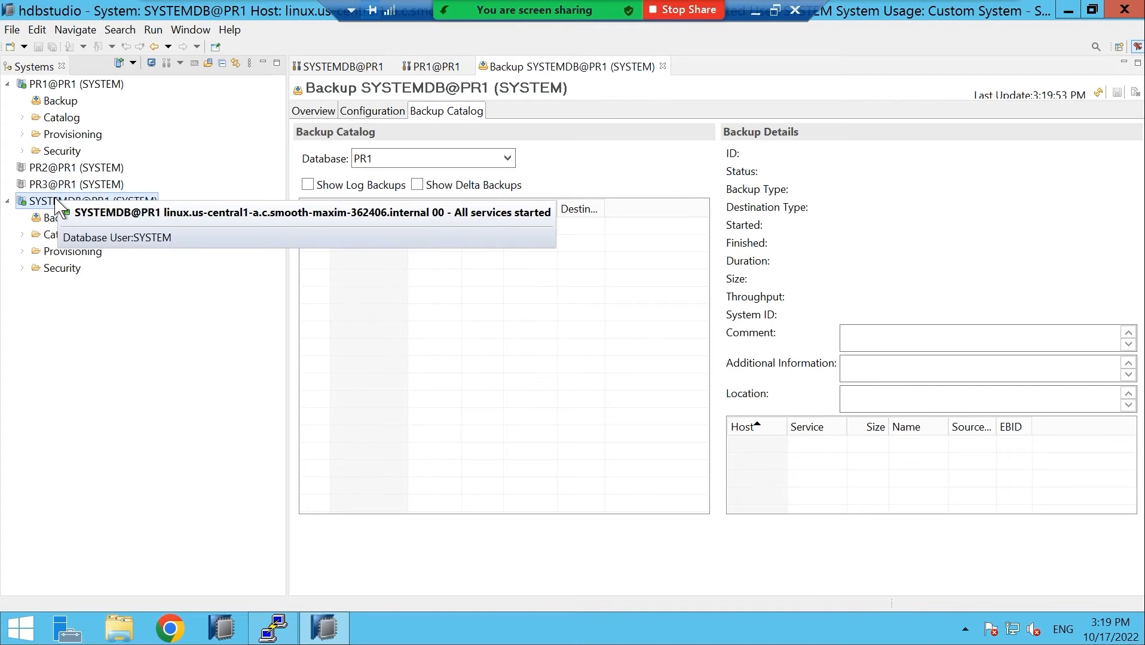
{"action": "left_click", "coordinate": [57, 86]}
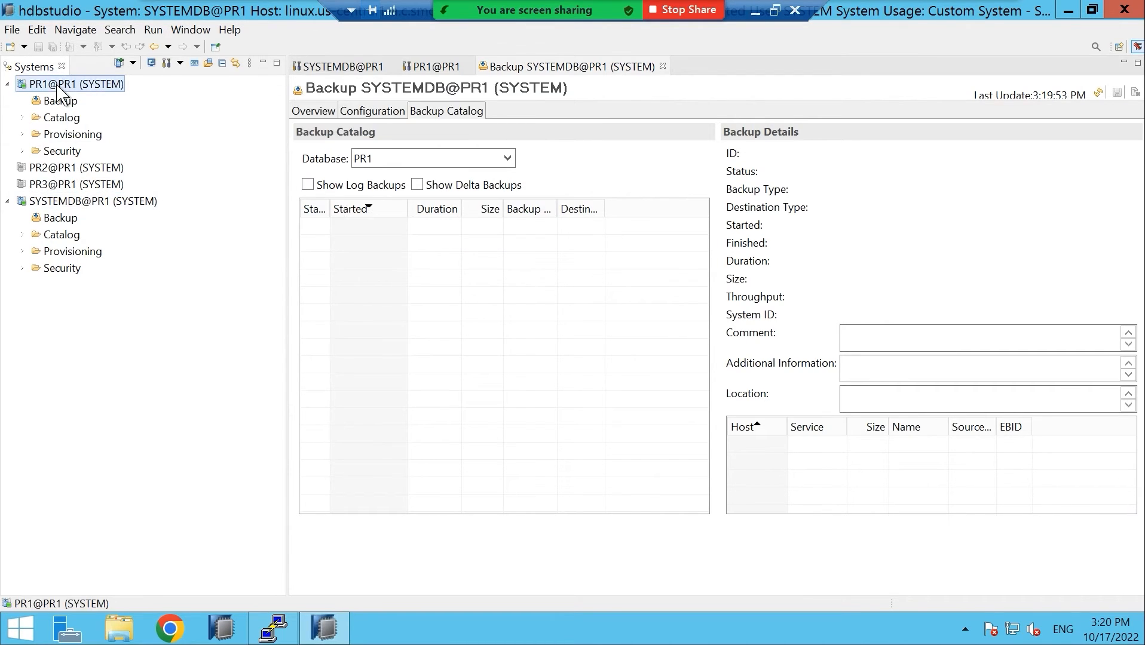
{"action": "right_click", "coordinate": [56, 85]}
{"action": "mouse_move", "coordinate": [205, 132]}
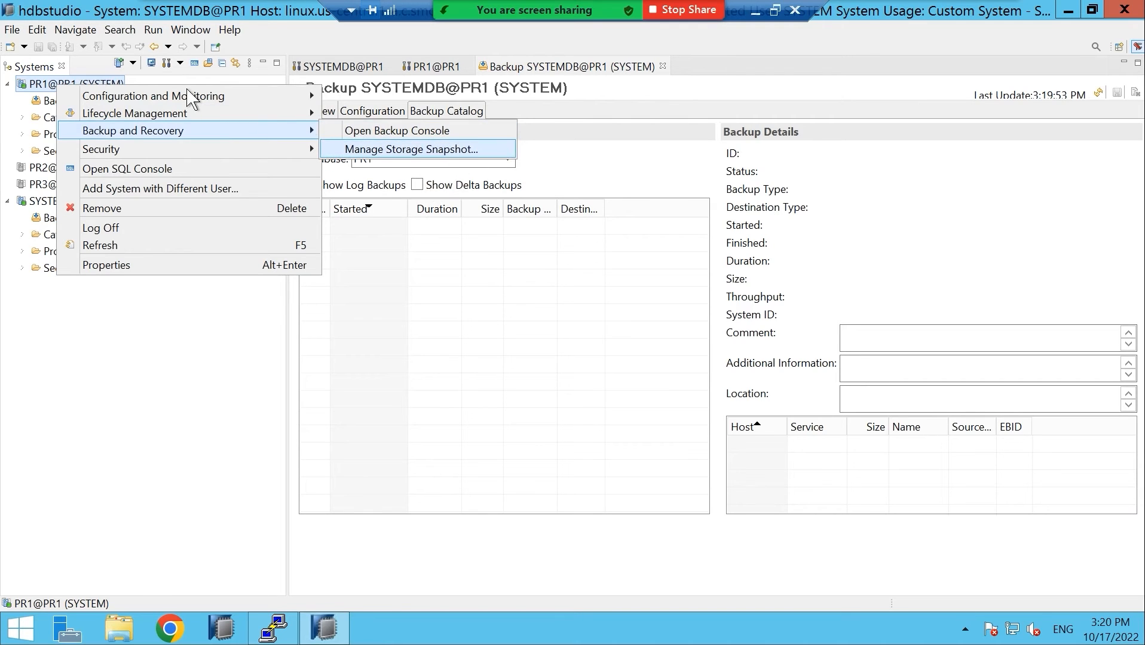
{"action": "left_click", "coordinate": [47, 83]}
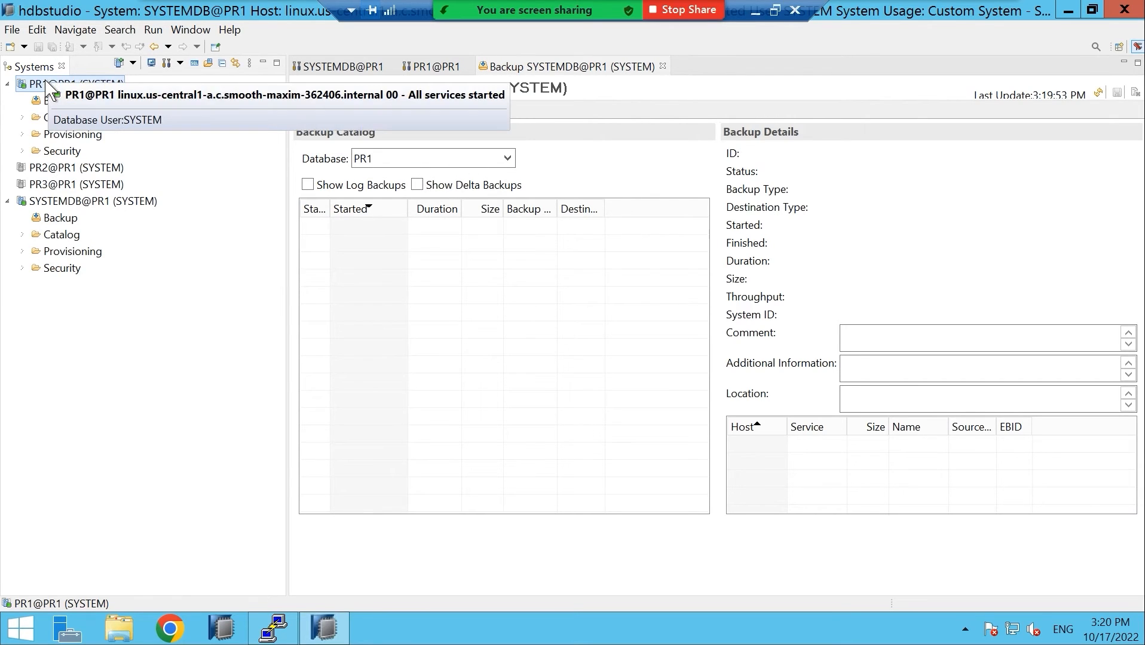
- Start a tenant database backup from SYSTEMDB@PR1, select PR1 as the tenant, and proceed to its backup settings
{"action": "left_click", "coordinate": [60, 200]}
{"action": "right_click", "coordinate": [61, 200]}
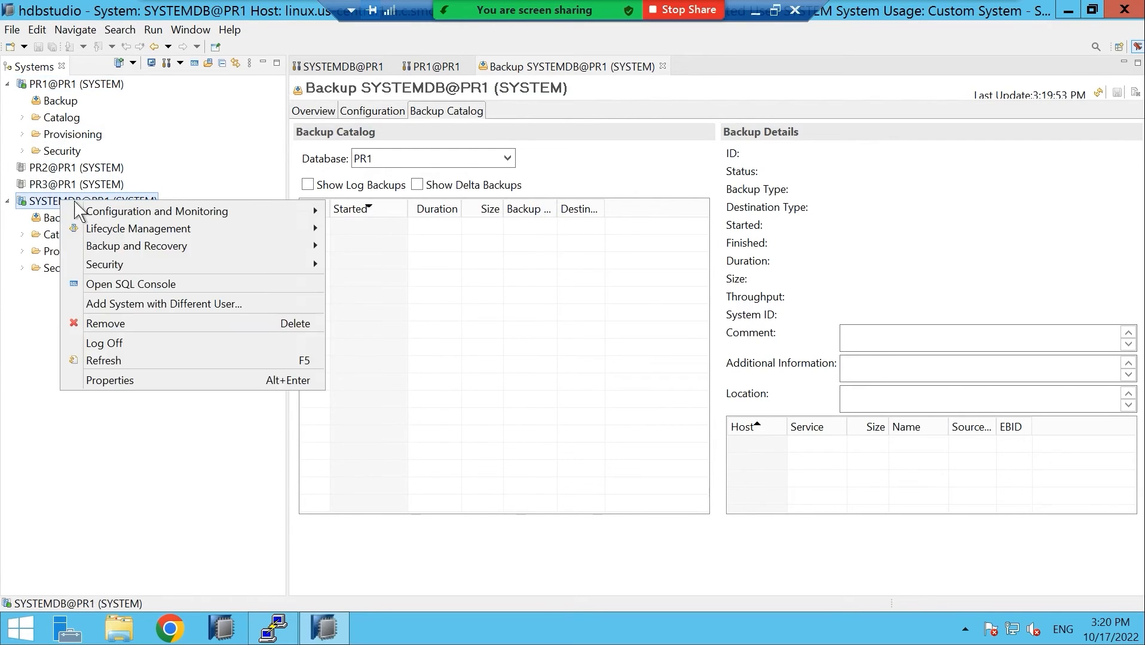
{"action": "mouse_move", "coordinate": [265, 254]}
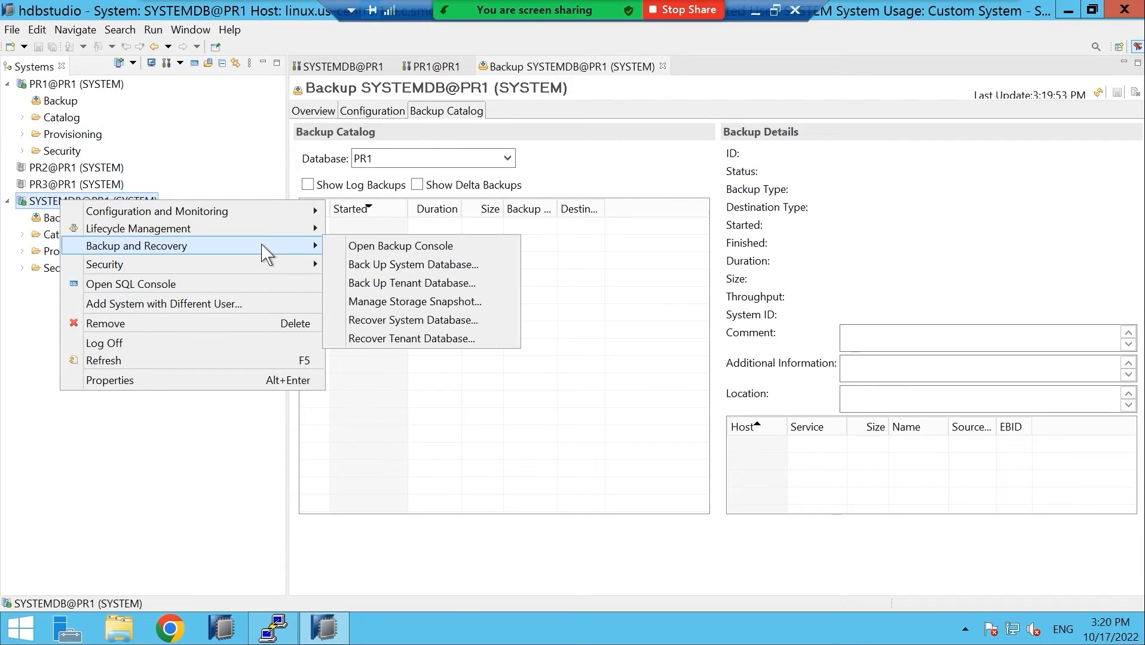
{"action": "left_click", "coordinate": [415, 285]}
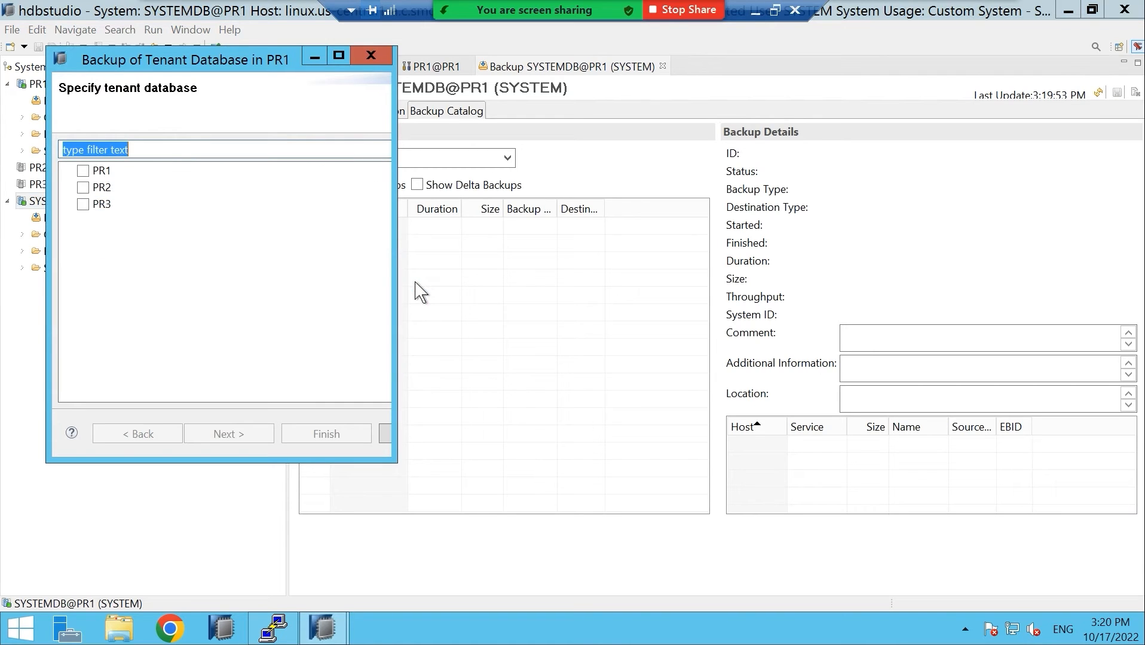
{"action": "left_click", "coordinate": [83, 172]}
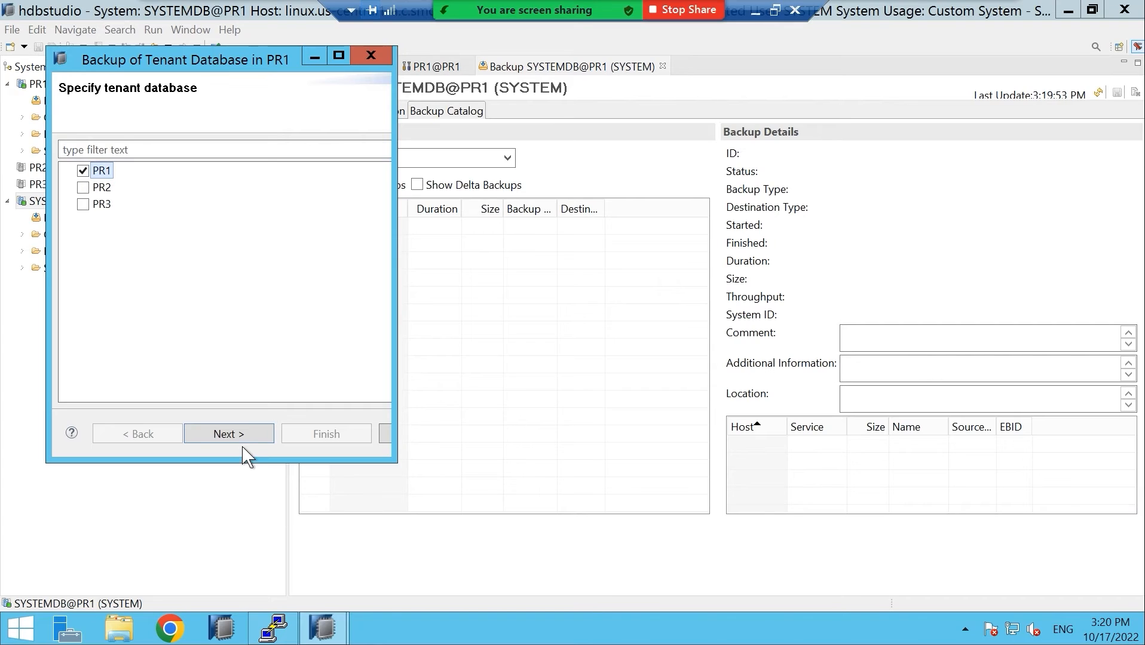
{"action": "left_click", "coordinate": [227, 435]}
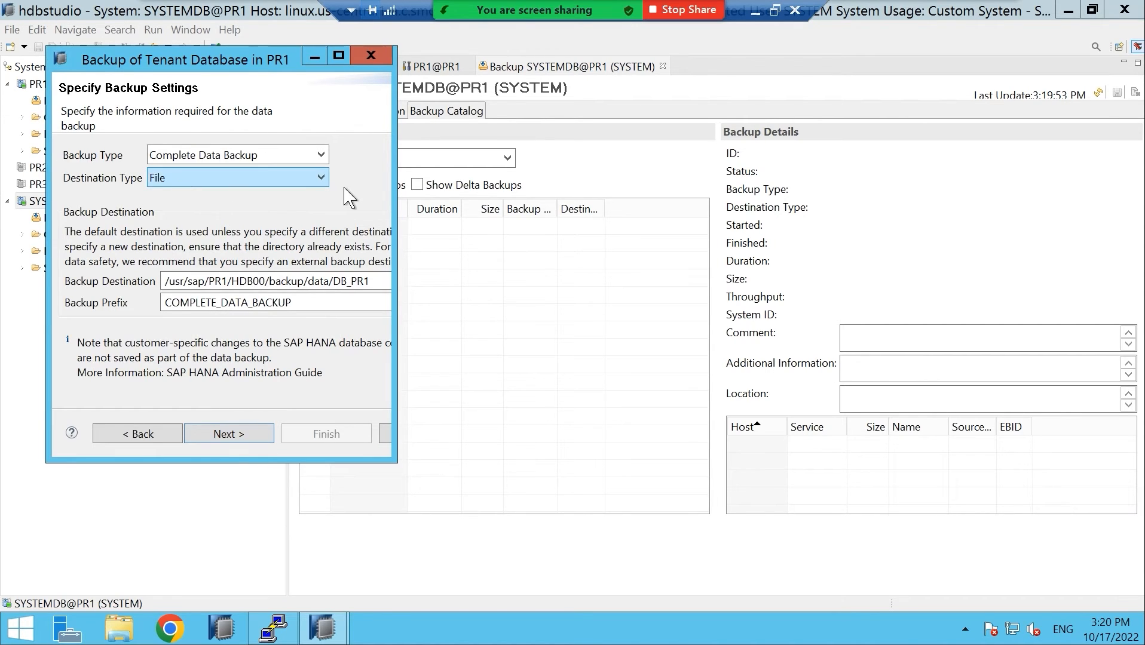
- Keep Complete Data Backup as the backup type and highlight the DB_PR1 folder in the backup destination path
{"action": "left_click", "coordinate": [321, 157]}
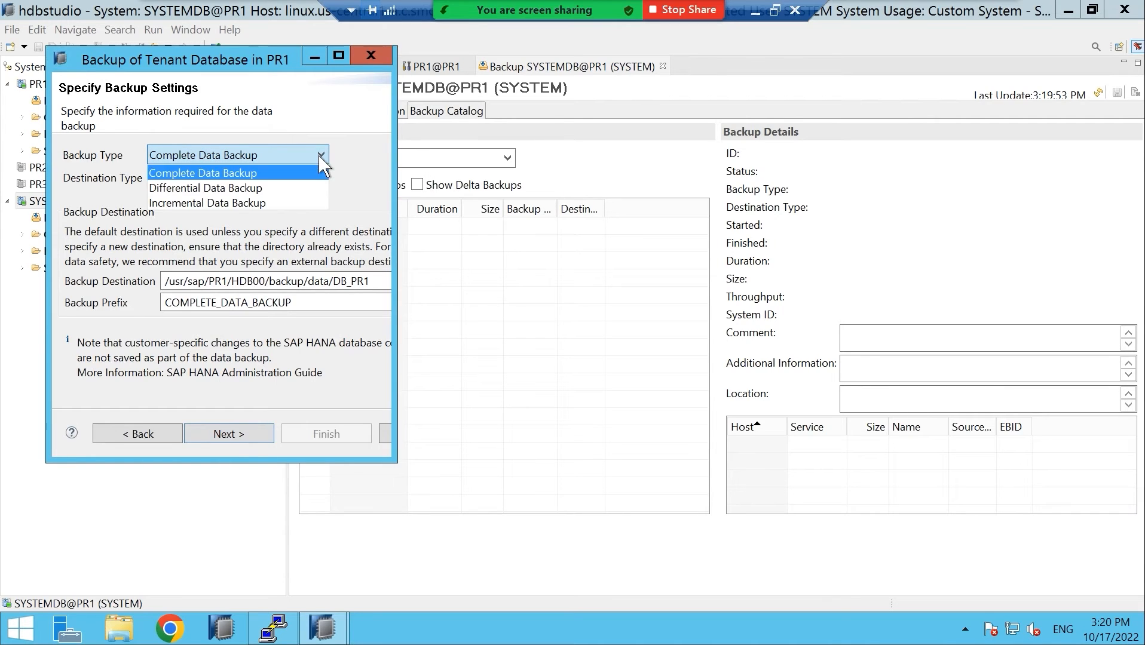
{"action": "left_click", "coordinate": [297, 171]}
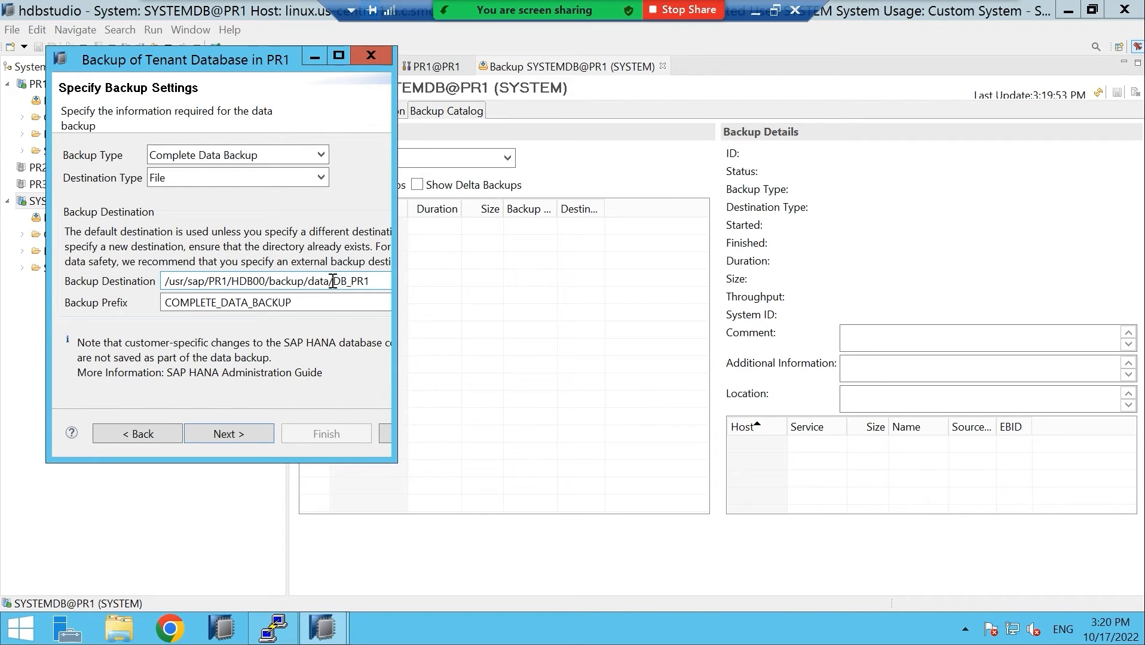
{"action": "left_click_drag", "start_coordinate": [333, 282], "coordinate": [378, 280]}
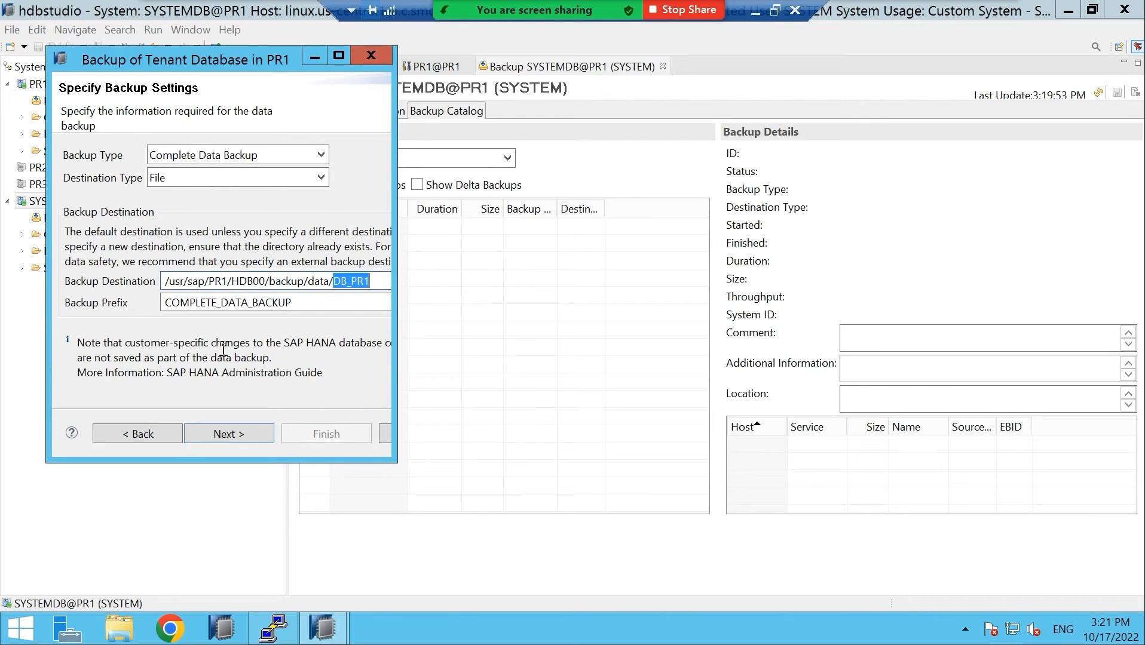
- Set the backup prefix to TENANT_COMPLETE_DATA_BACKUP, review the settings, and start the PR1 tenant backup
{"action": "left_click", "coordinate": [168, 303]}
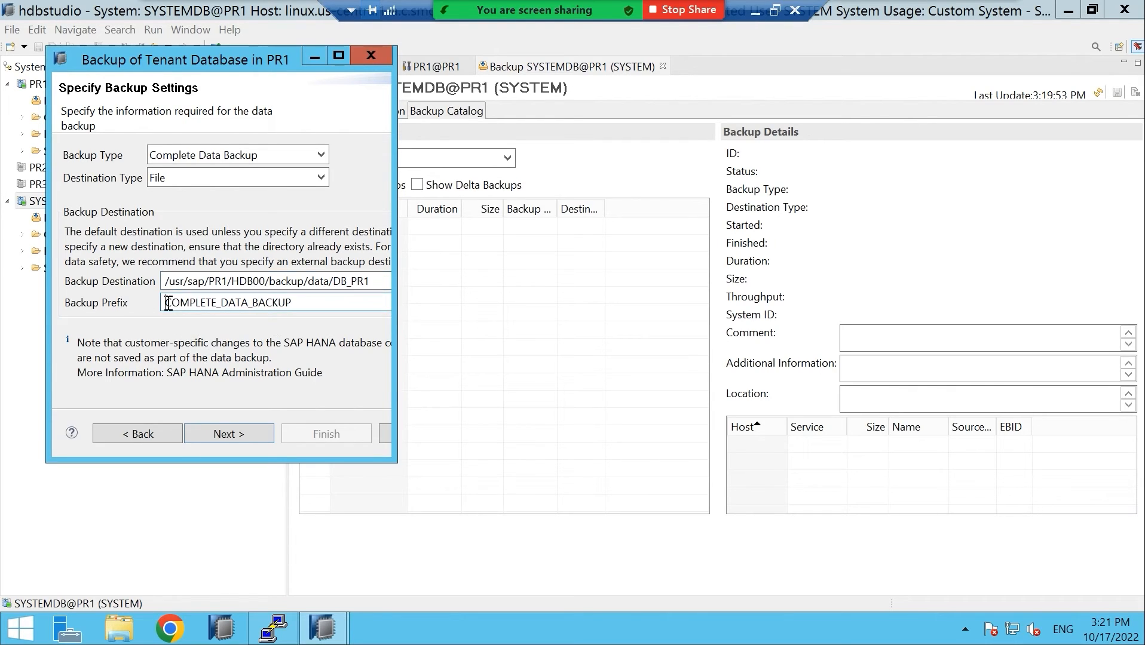
{"action": "type", "text": "te"}
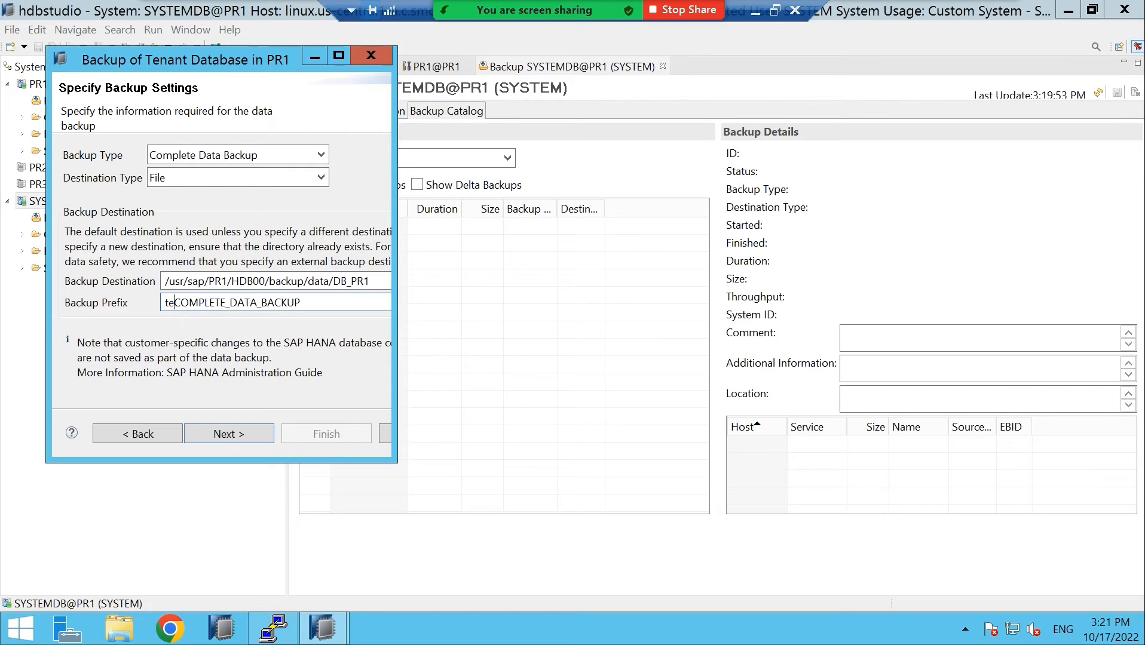
{"action": "key", "text": "BackSpace"}
{"action": "key", "text": "BackSpace"}
{"action": "type", "text": "TENA"}
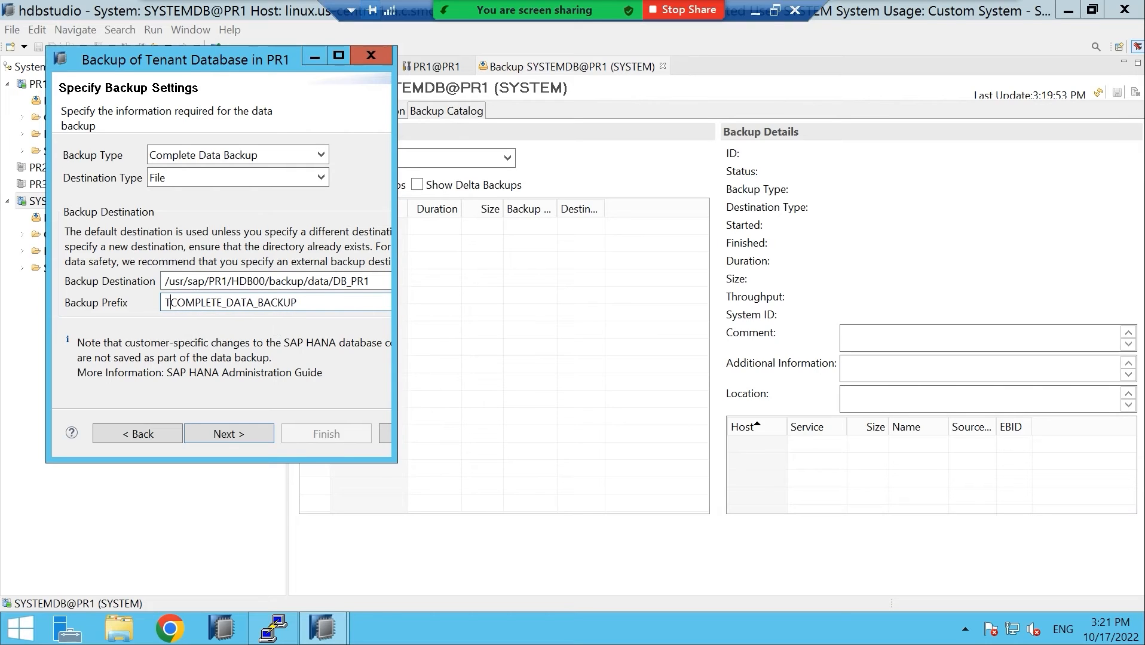
{"action": "type", "text": "NT"}
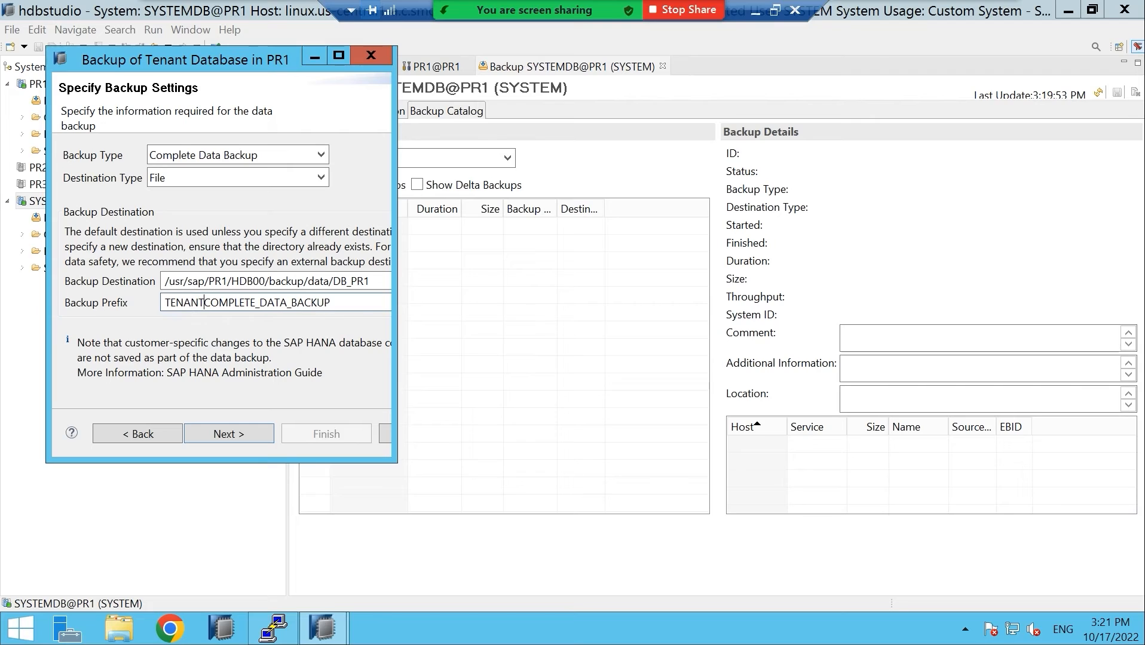
{"action": "type", "text": "_"}
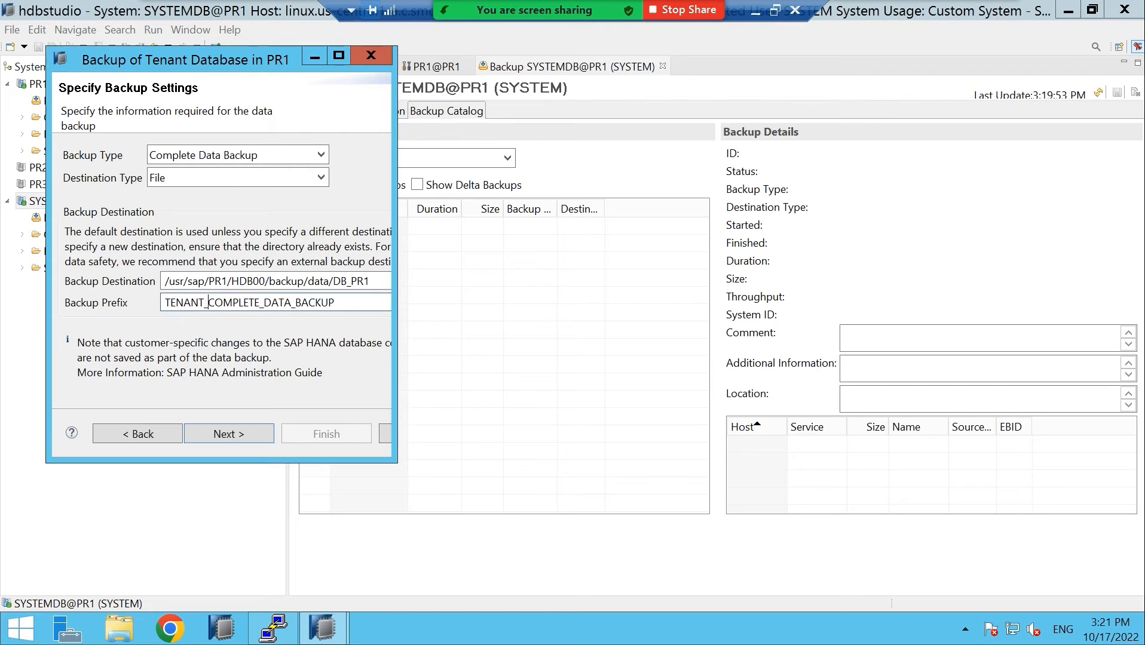
{"action": "left_click", "coordinate": [227, 442]}
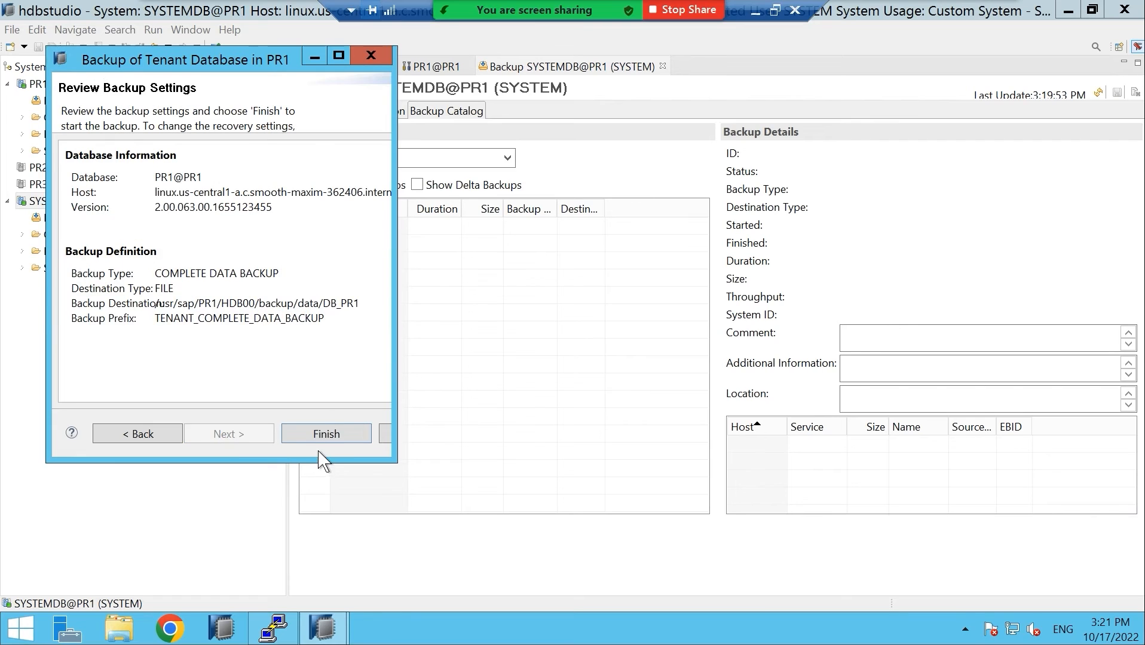
{"action": "left_click", "coordinate": [326, 434]}
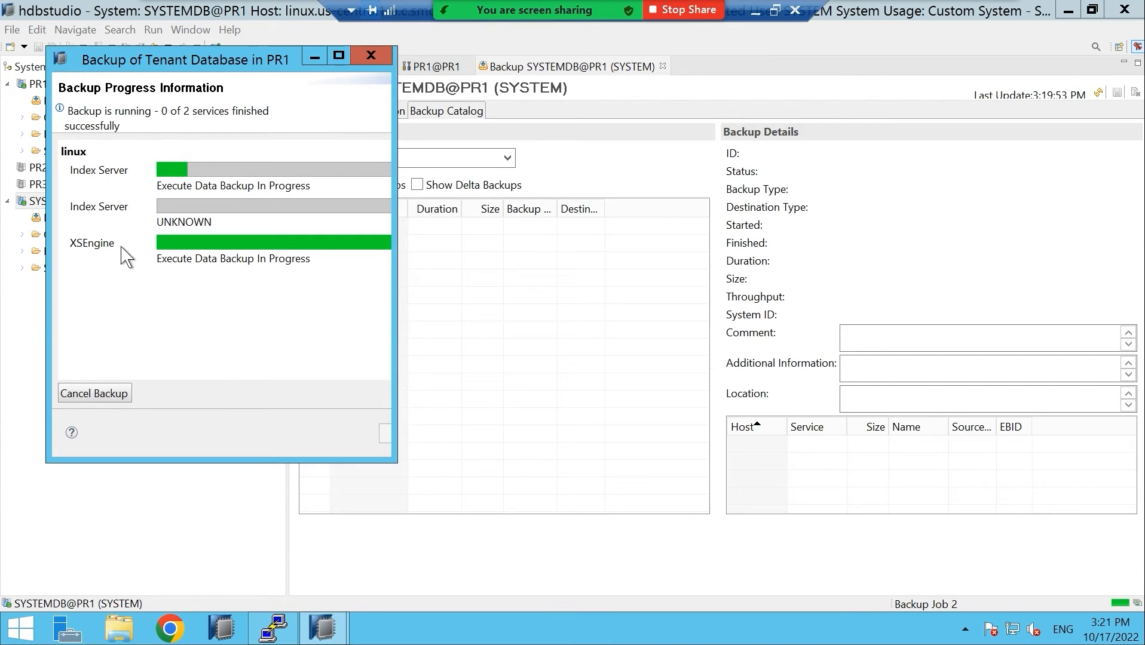
- Enlarge the tenant backup's progress window, follow the backup until it finishes, and close the execution summary
{"action": "left_click", "coordinate": [339, 56]}
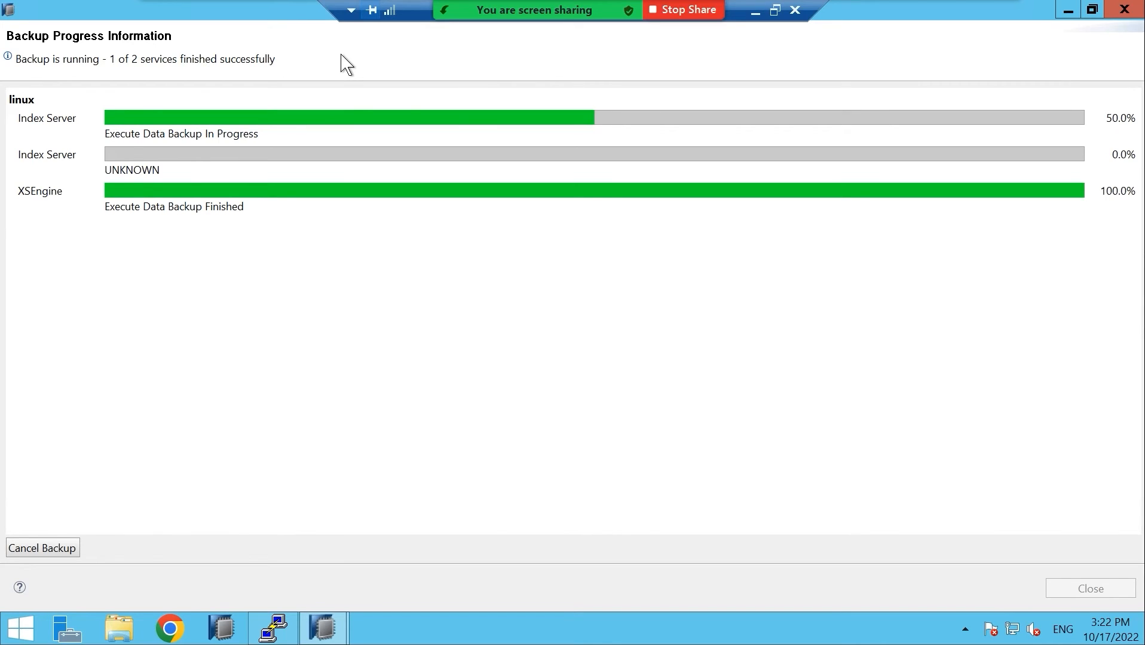
{"action": "mouse_move", "coordinate": [568, 15]}
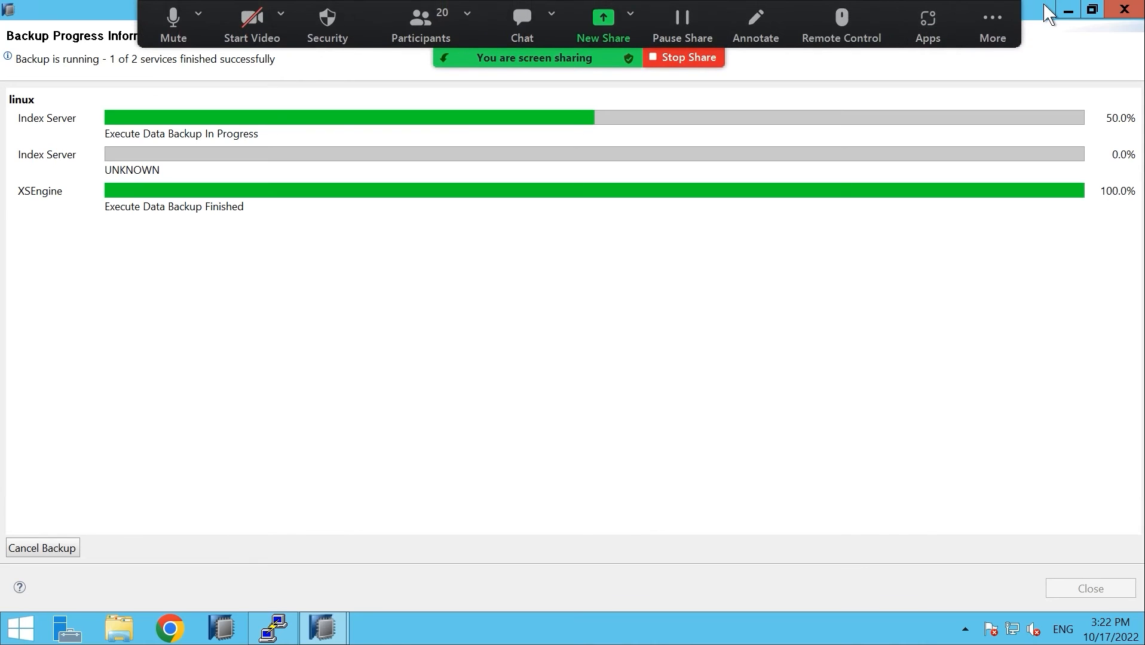
{"action": "left_click", "coordinate": [1068, 11]}
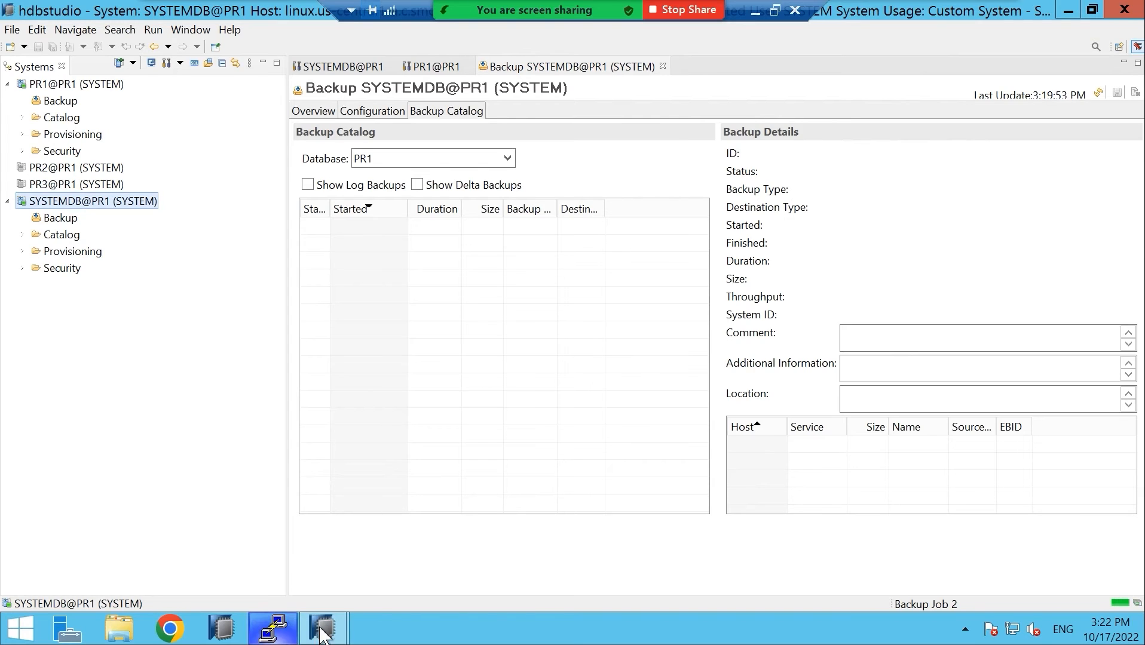
{"action": "mouse_move", "coordinate": [338, 633]}
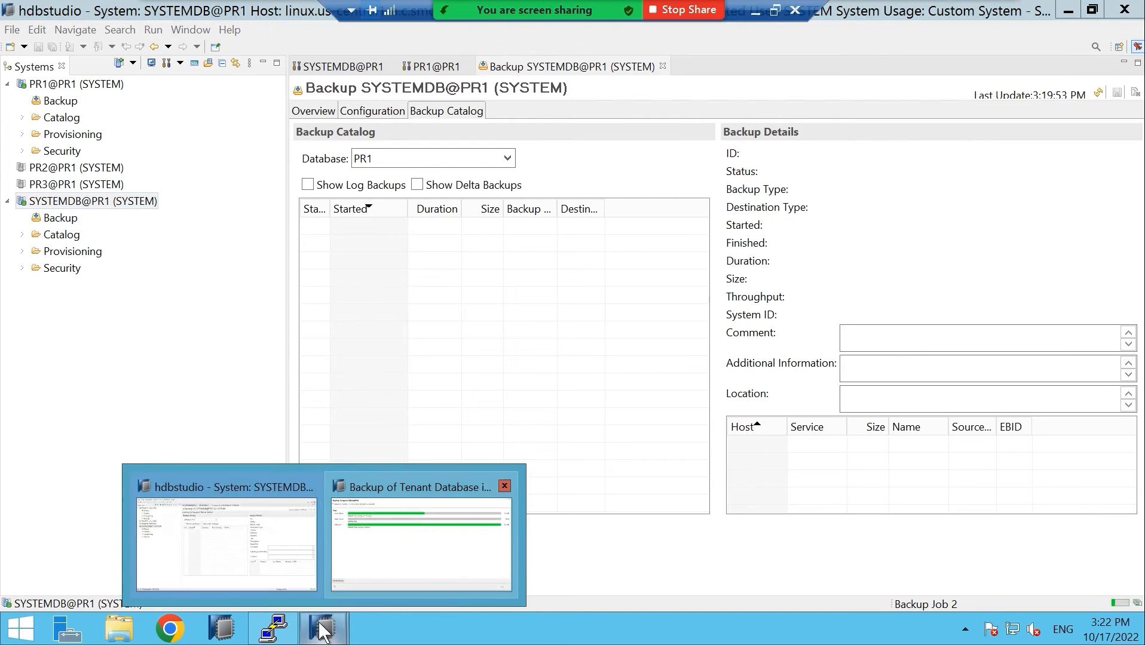
{"action": "left_click", "coordinate": [401, 547]}
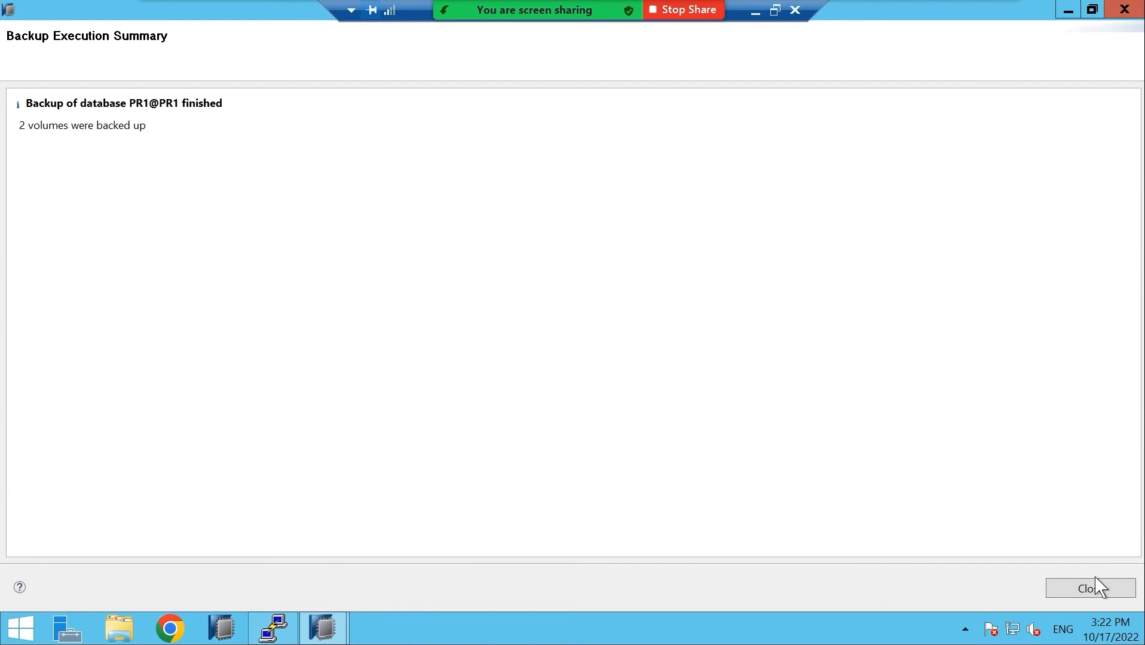
{"action": "mouse_move", "coordinate": [1087, 584]}
{"action": "left_click", "coordinate": [1088, 591]}
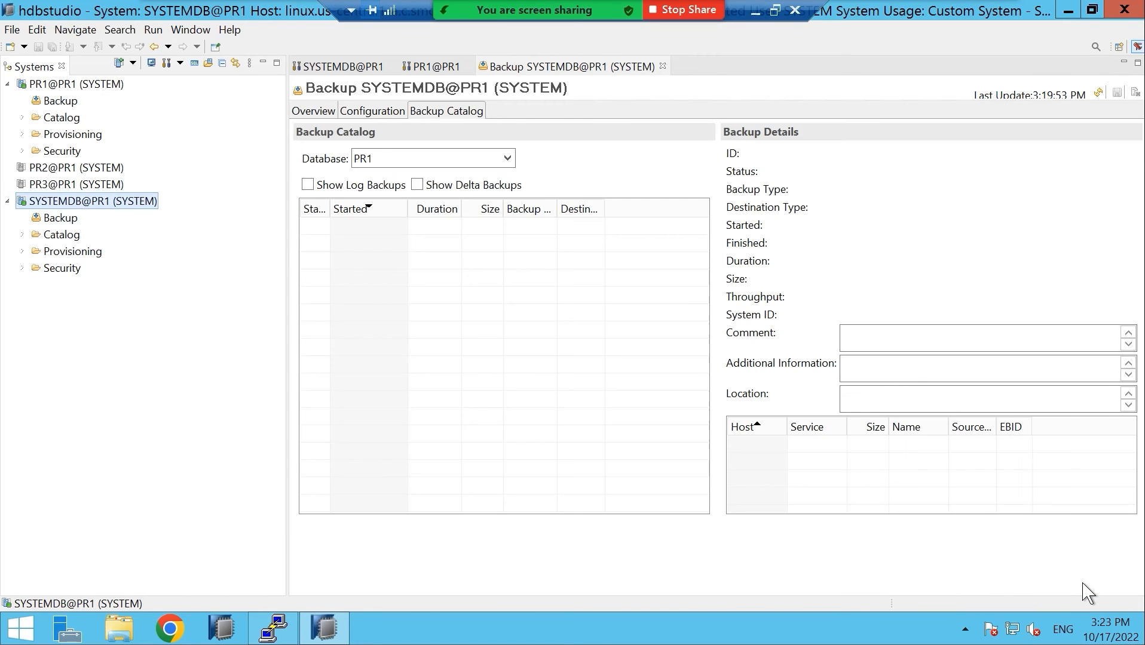
- Switch to the PuTTY terminal and move up two levels from the trace directory to /usr/sap/PR1/HDB00
{"action": "left_click", "coordinate": [270, 632]}
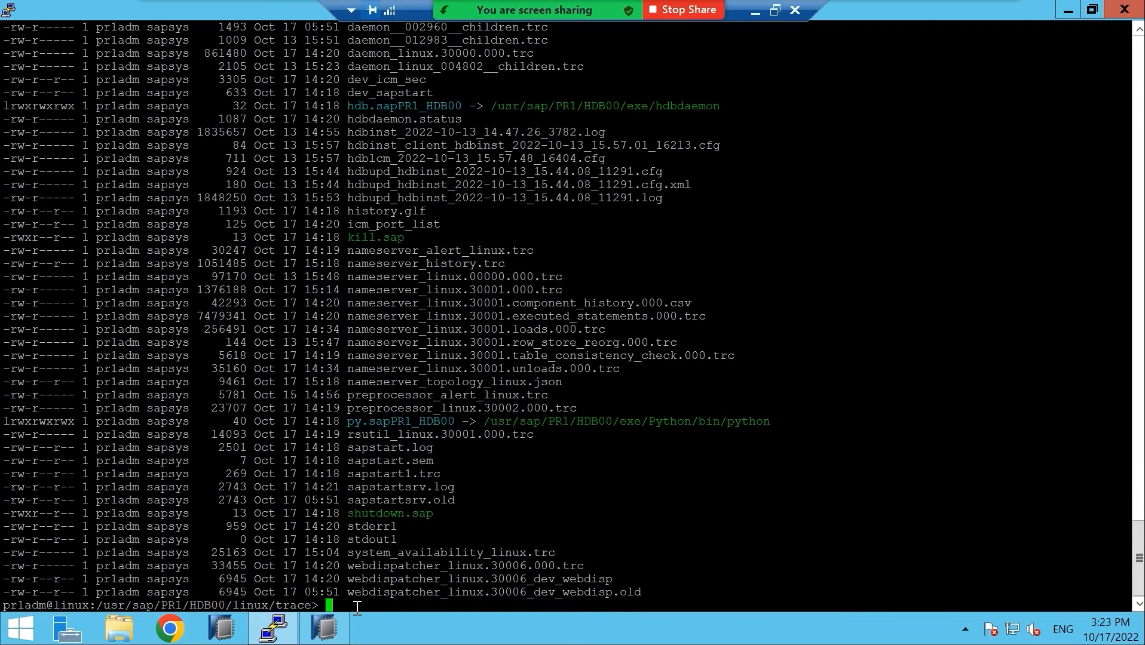
{"action": "type", "text": "CD .."}
{"action": "key", "text": "Return"}
{"action": "type", "text": "cd.."}
{"action": "key", "text": "Return"}
{"action": "type", "text": "cd.."}
{"action": "key", "text": "Return"}
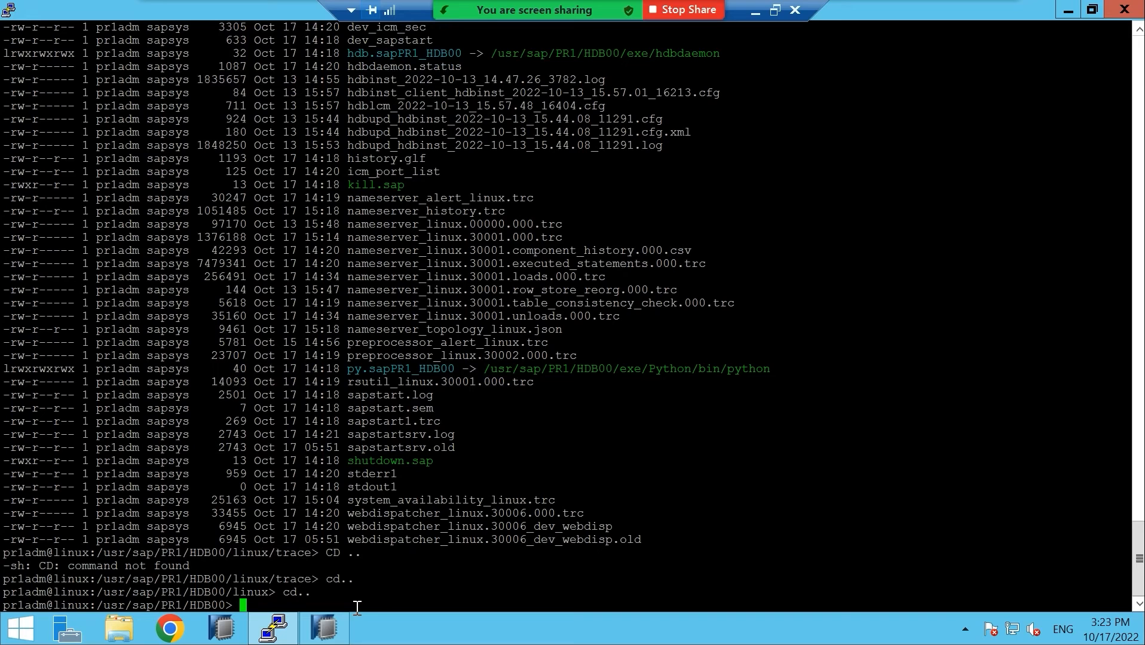
- List the HDB00 directory with ll, enter the backup directory, and list its contents
{"action": "type", "text": "ll"}
{"action": "key", "text": "Return"}
{"action": "type", "text": "cd backup"}
{"action": "key", "text": "Return"}
{"action": "type", "text": "ll"}
{"action": "key", "text": "Return"}
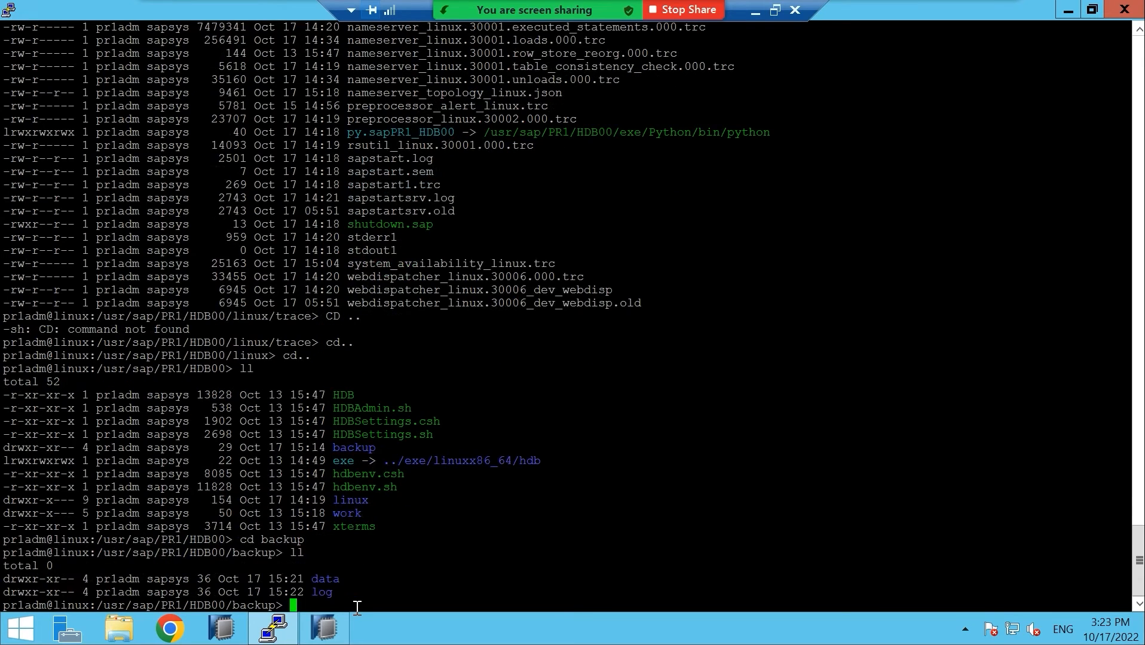
- Go into the data directory and its DB_PR1 folder, listing the contents of each to check the tenant backup files
{"action": "type", "text": "cd data"}
{"action": "key", "text": "Return"}
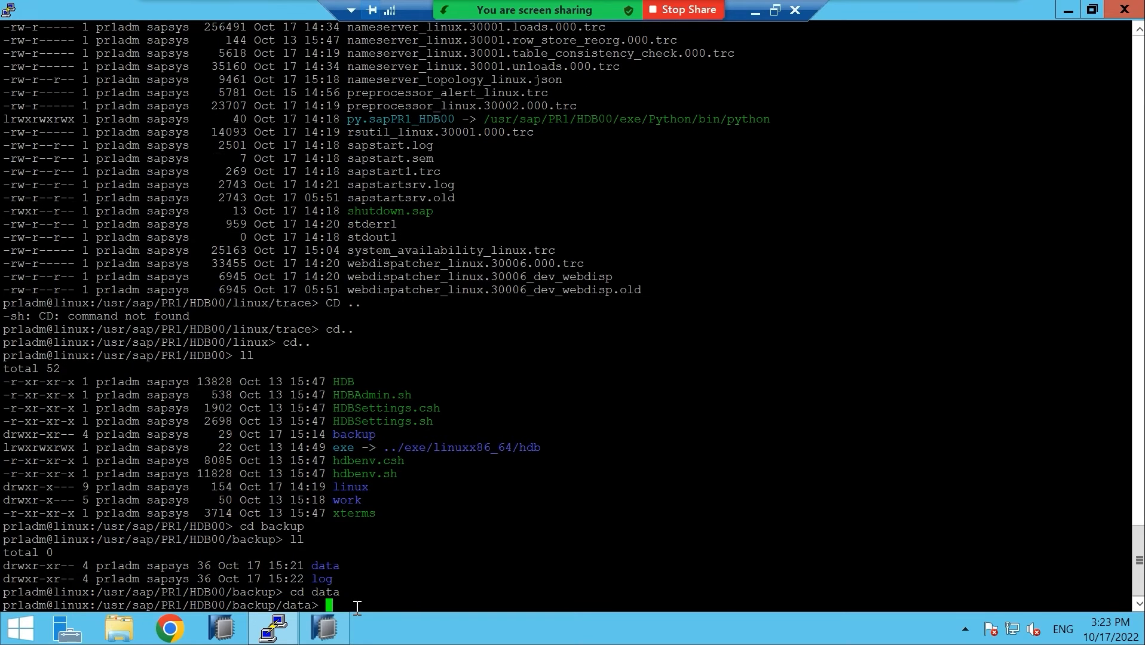
{"action": "type", "text": "ll"}
{"action": "key", "text": "Return"}
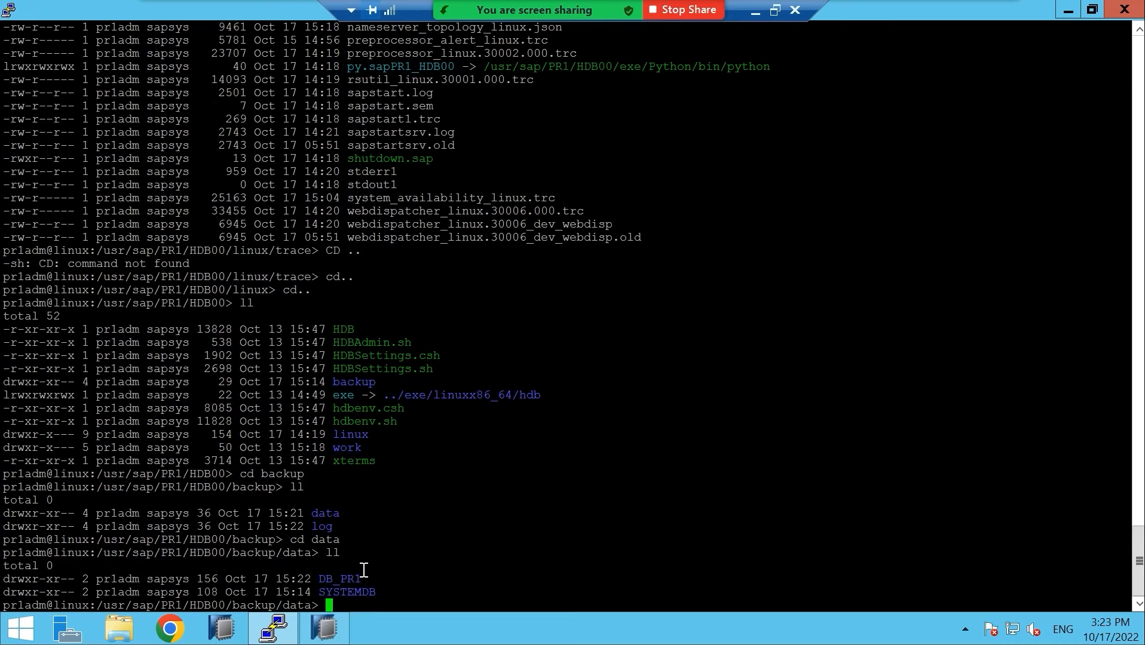
{"action": "type", "text": "cd DB_PR1"}
{"action": "key", "text": "Return"}
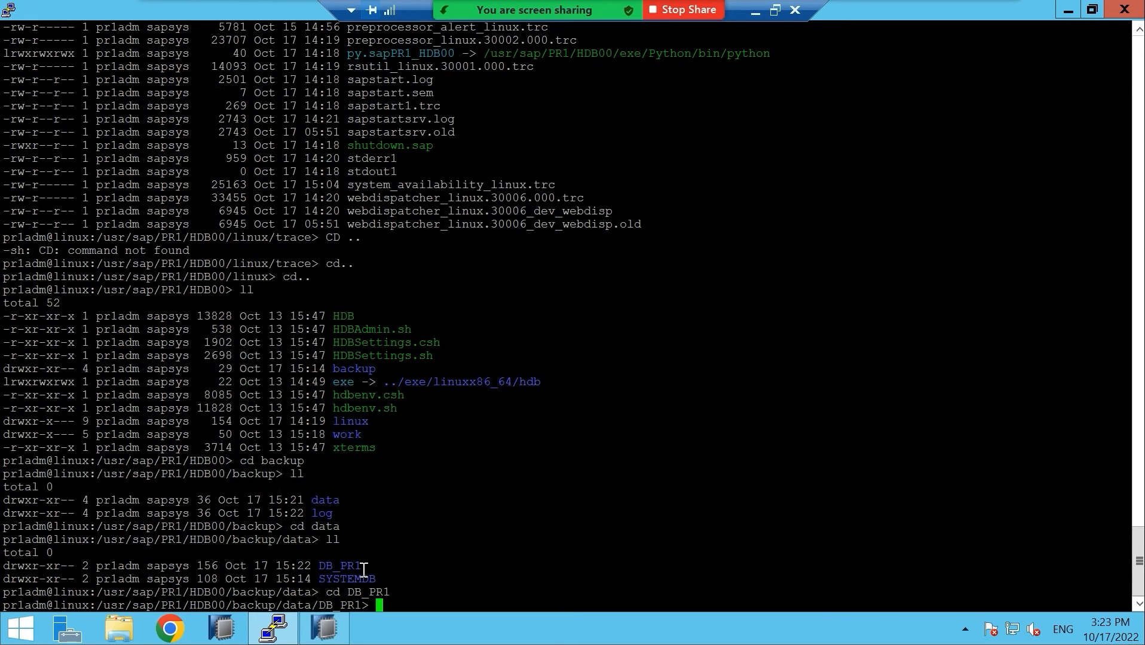
{"action": "type", "text": "ll"}
{"action": "key", "text": "Return"}
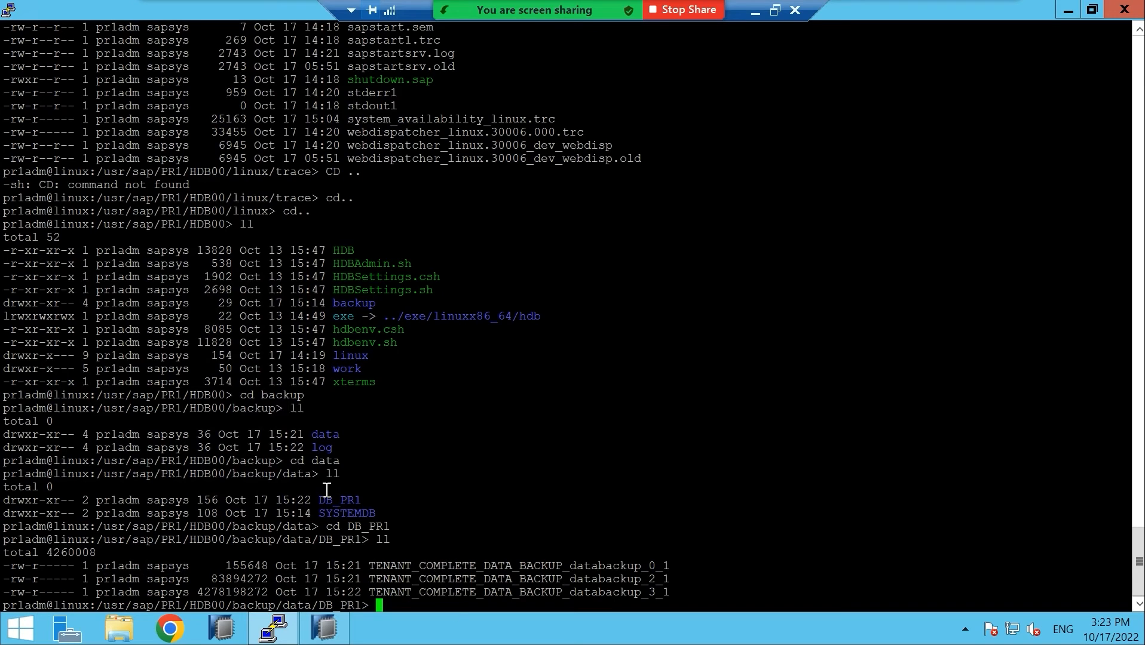
- Move up two levels from data/DB_PR1 to the backup directory and list its contents
{"action": "type", "text": "cd.."}
{"action": "key", "text": "Return"}
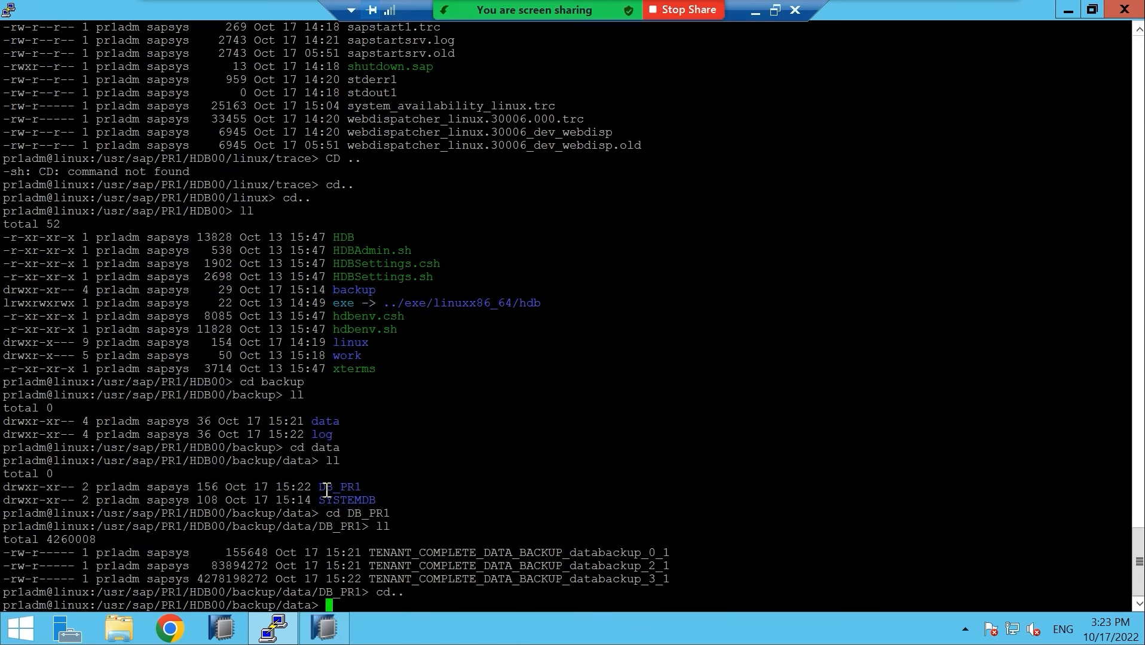
{"action": "type", "text": "cd.."}
{"action": "key", "text": "Return"}
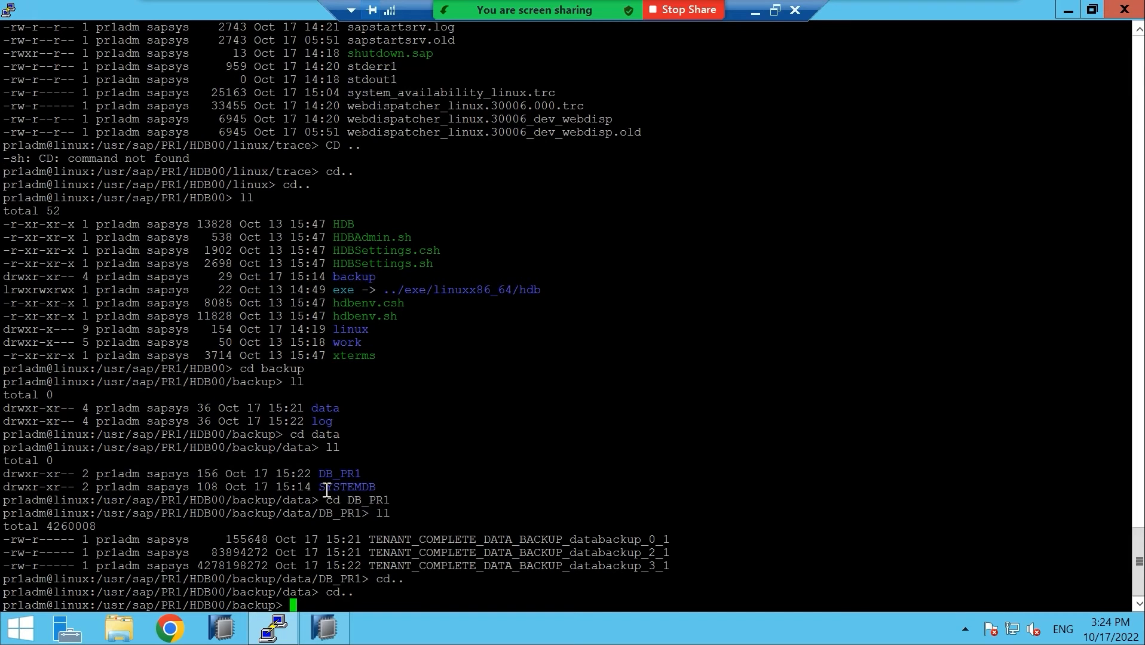
{"action": "type", "text": "ll"}
{"action": "key", "text": "Return"}
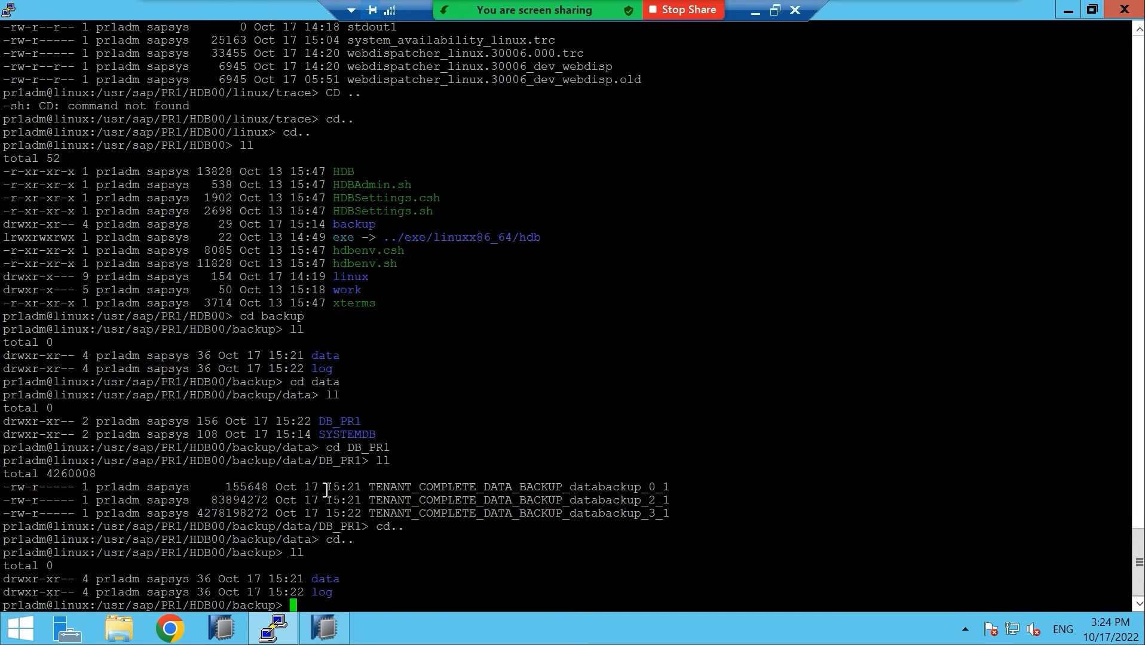
- Go into the log directory and its DB_PR1 folder, listing each one's contents to check the tenant's log backups
{"action": "type", "text": "cd log"}
{"action": "key", "text": "Return"}
{"action": "type", "text": "ll"}
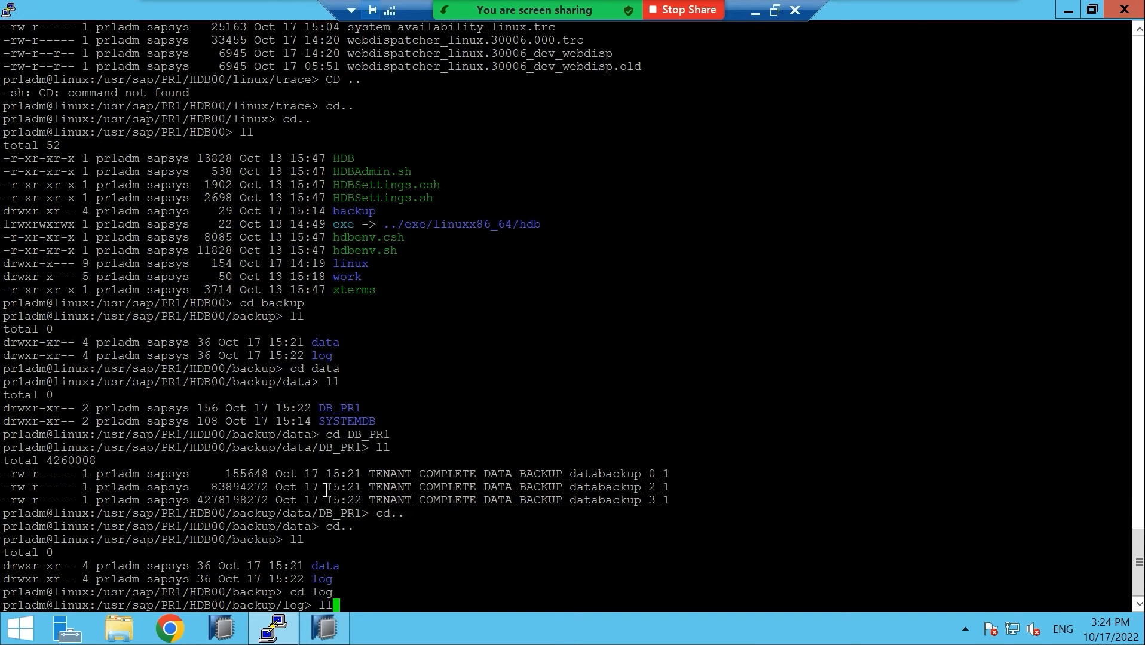
{"action": "key", "text": "Return"}
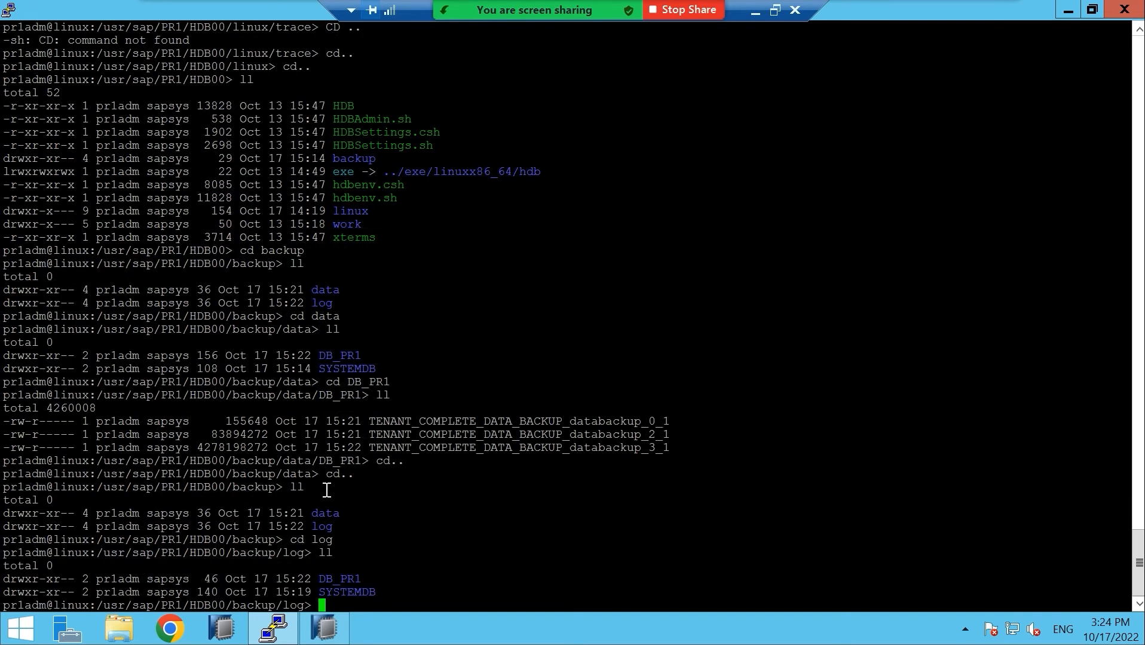
{"action": "type", "text": "cd DB_PR1"}
{"action": "key", "text": "Return"}
{"action": "type", "text": "ll"}
{"action": "key", "text": "Return"}
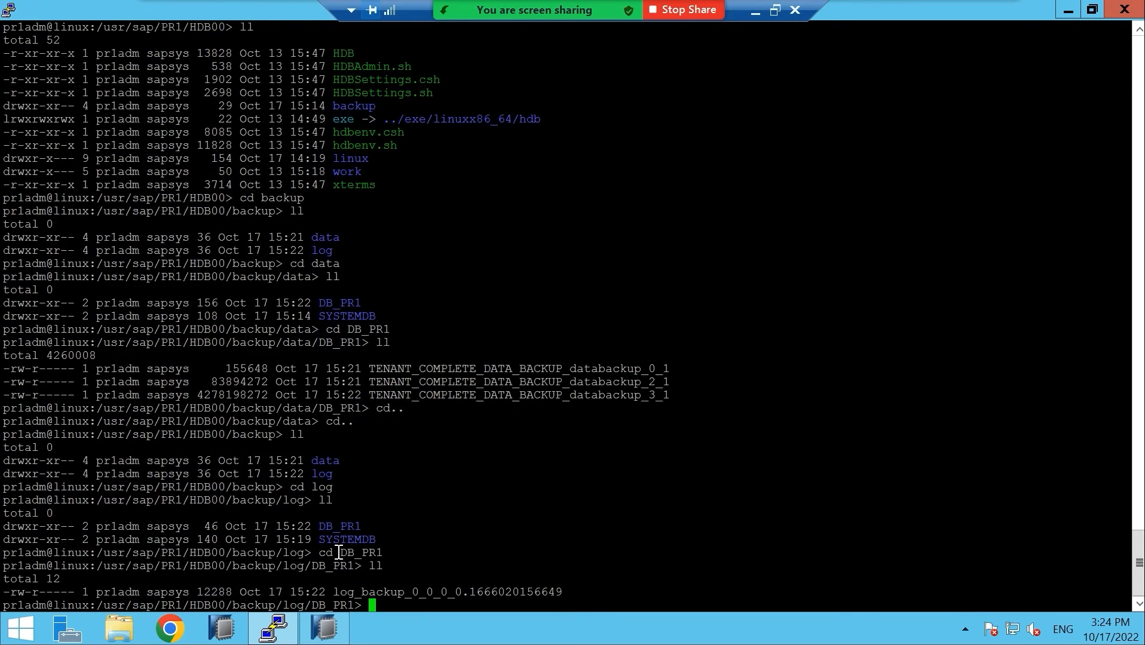
- Switch to HANA Studio and view SYSTEMDB's backup catalog with log backups included and delta backups excluded
{"action": "left_click", "coordinate": [325, 631]}
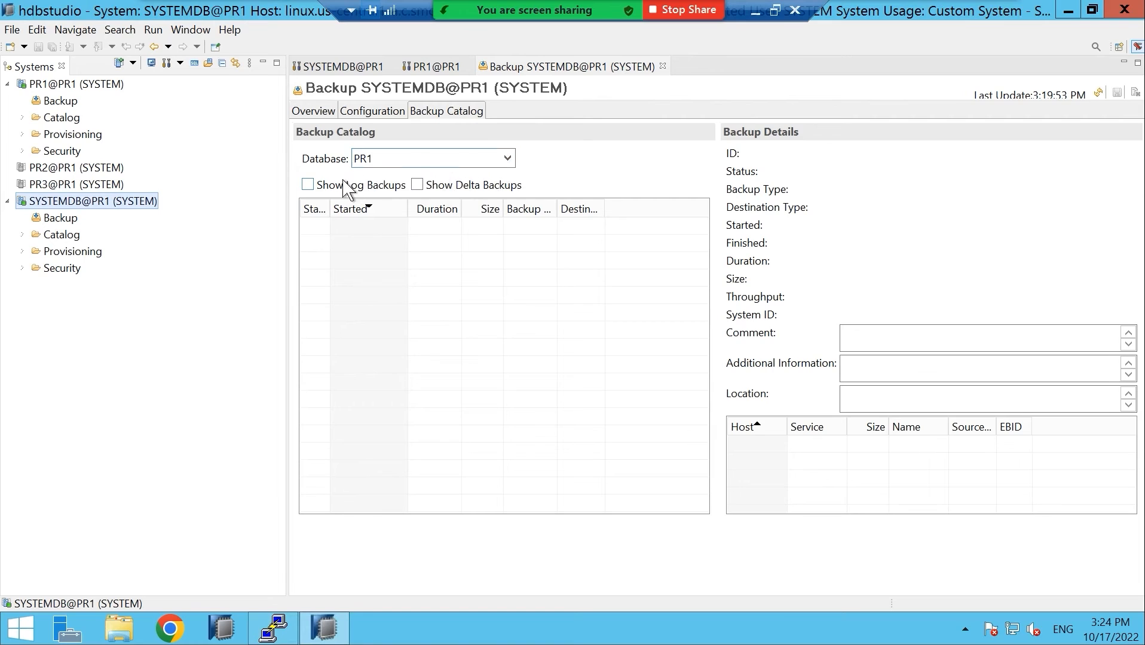
{"action": "left_click", "coordinate": [508, 159]}
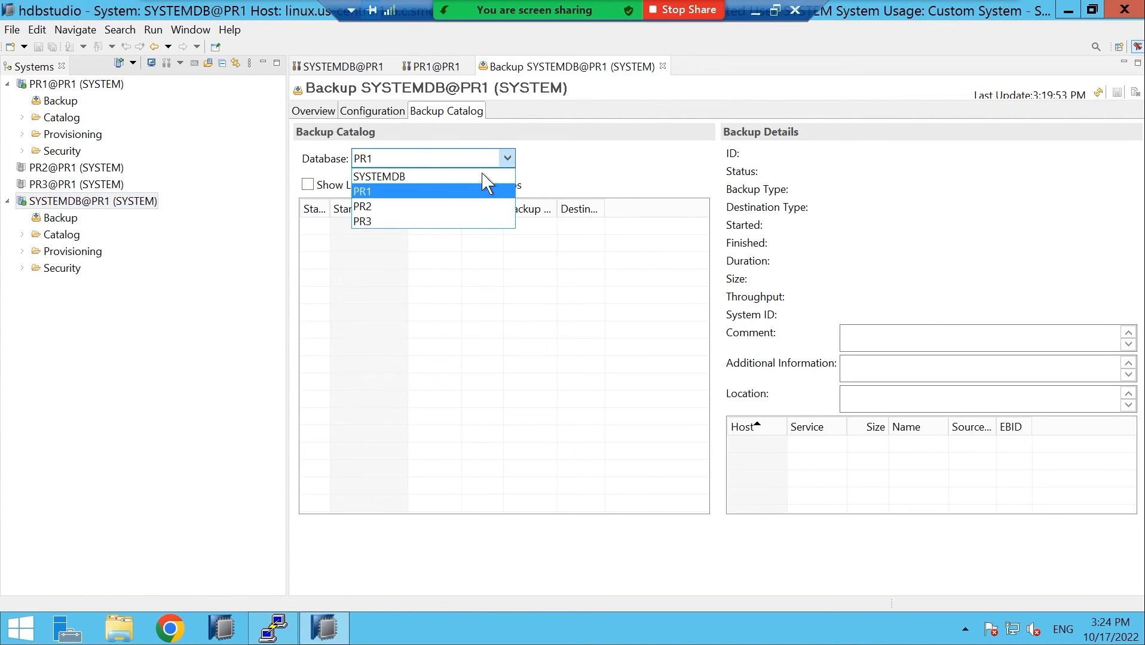
{"action": "left_click", "coordinate": [457, 177]}
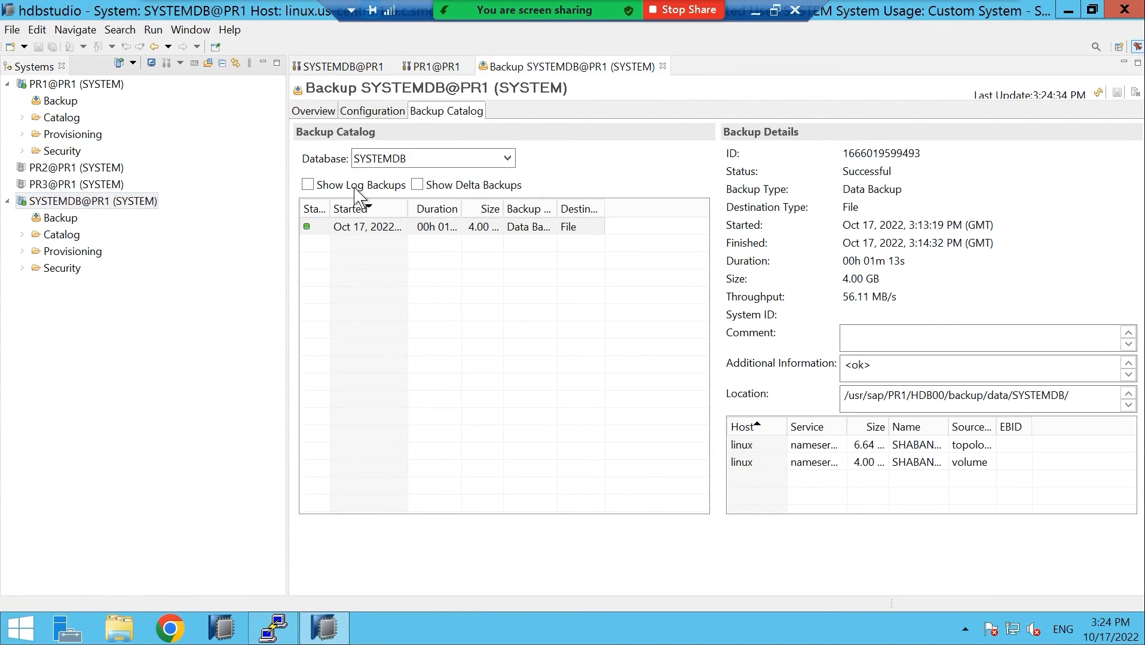
{"action": "left_click", "coordinate": [425, 183]}
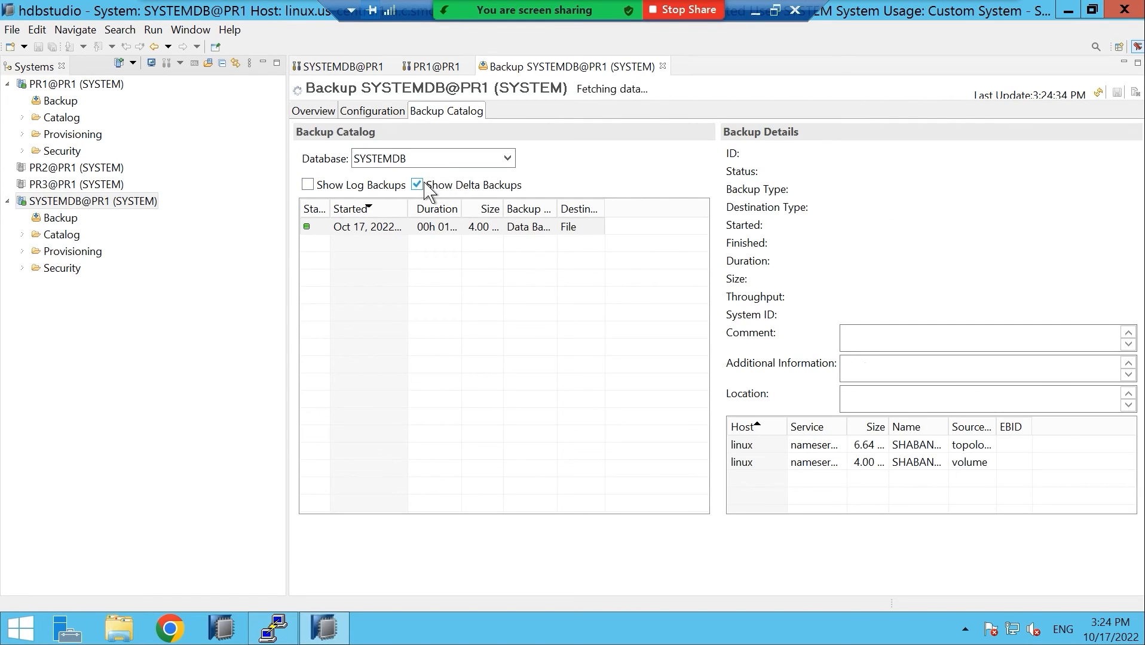
{"action": "left_click", "coordinate": [418, 184]}
{"action": "left_click", "coordinate": [309, 185]}
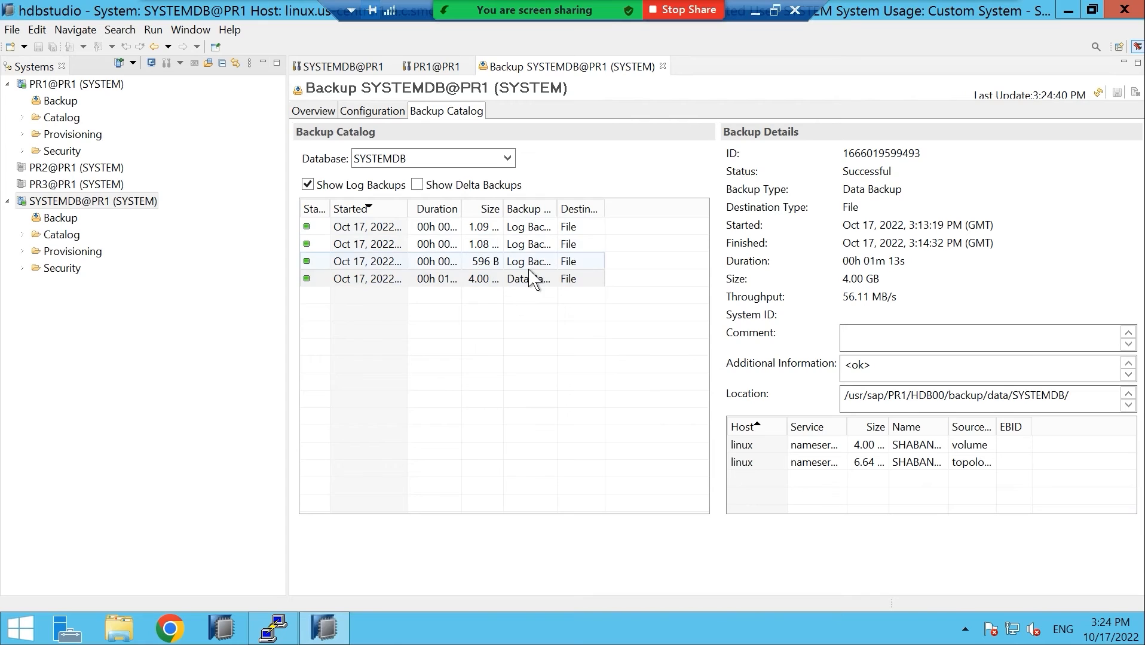
- View the PR1 tenant's backup catalog with both log and delta backups included and inspect its data backup
{"action": "left_click", "coordinate": [506, 160]}
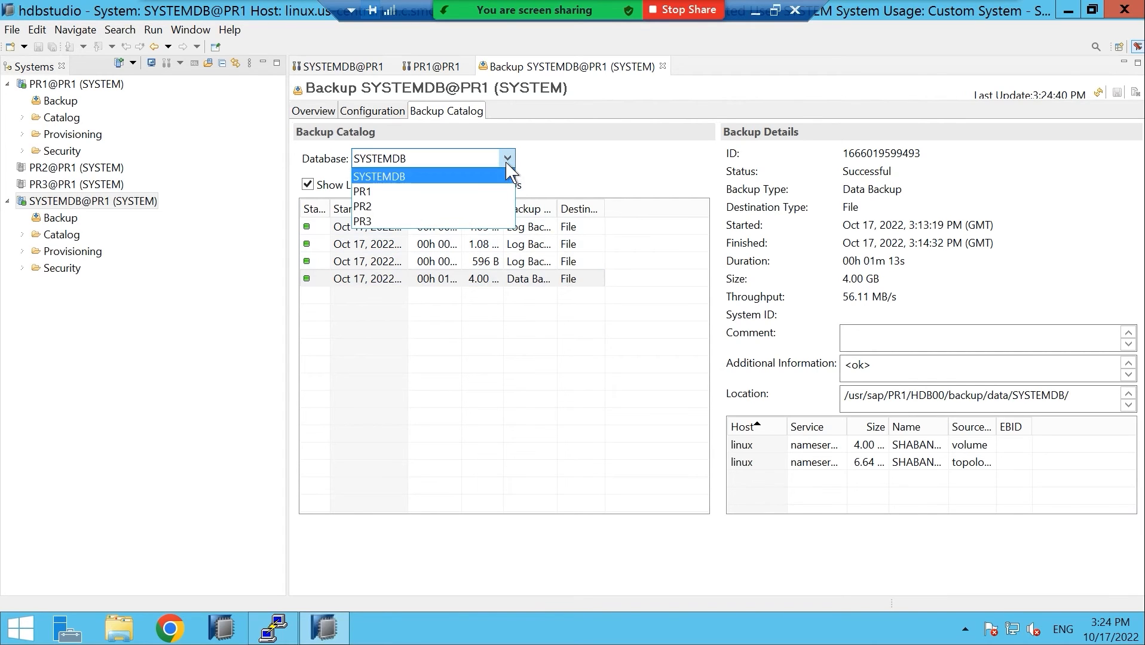
{"action": "left_click", "coordinate": [489, 191]}
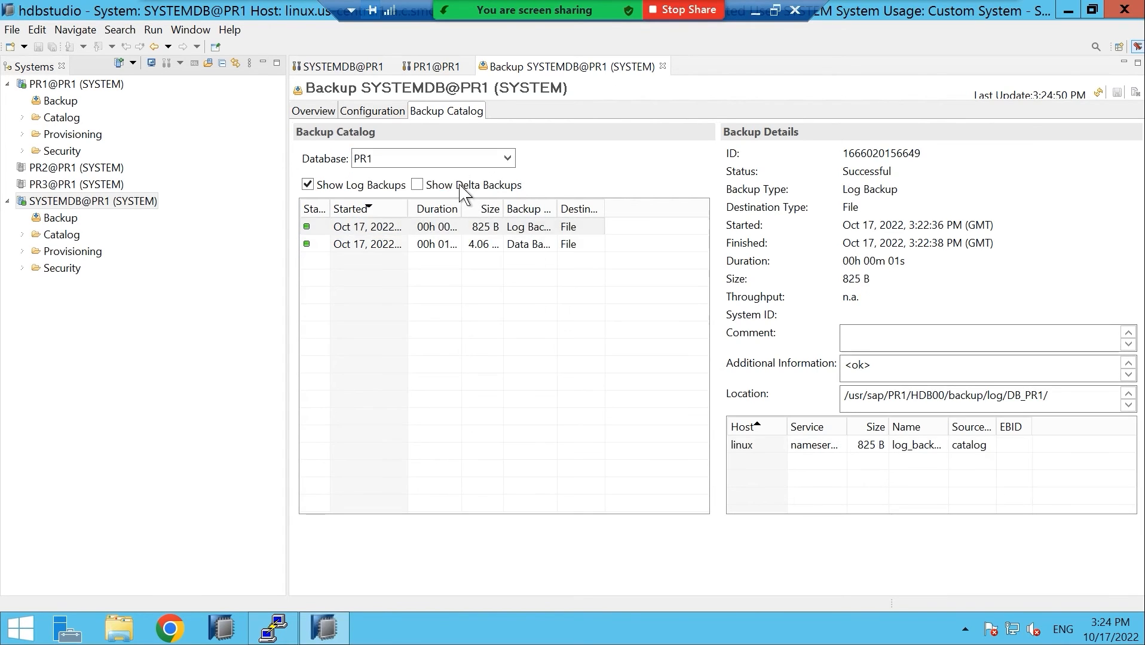
{"action": "left_click", "coordinate": [308, 185]}
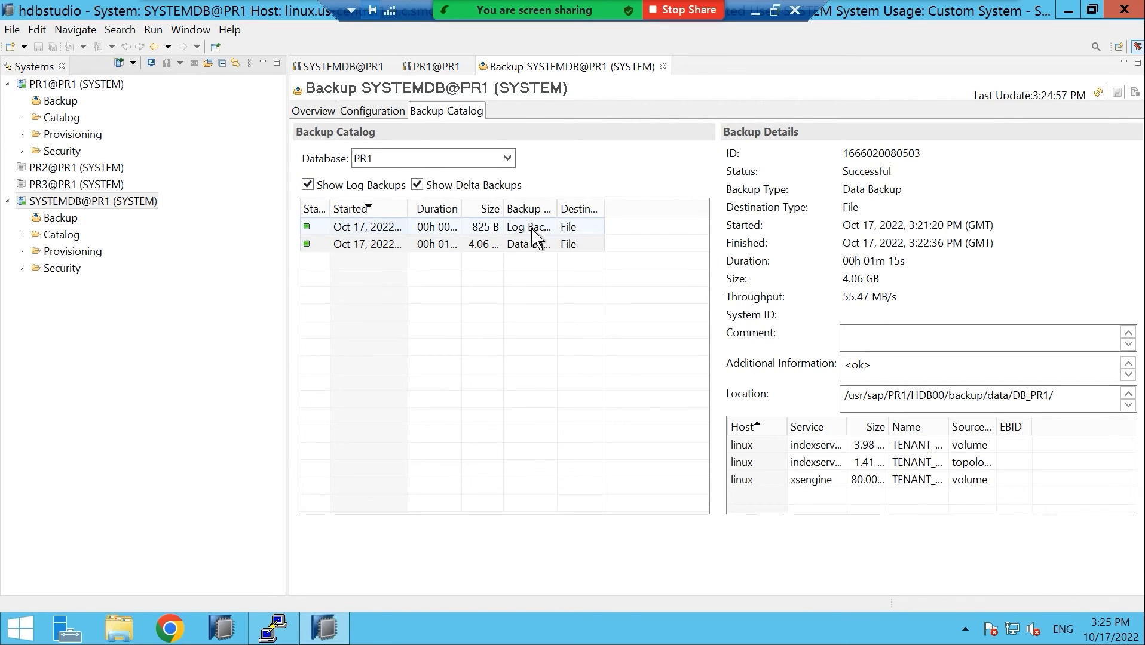
- Return to SYSTEMDB's backup catalog and inspect the details of its most recent log backup
{"action": "left_click", "coordinate": [509, 160]}
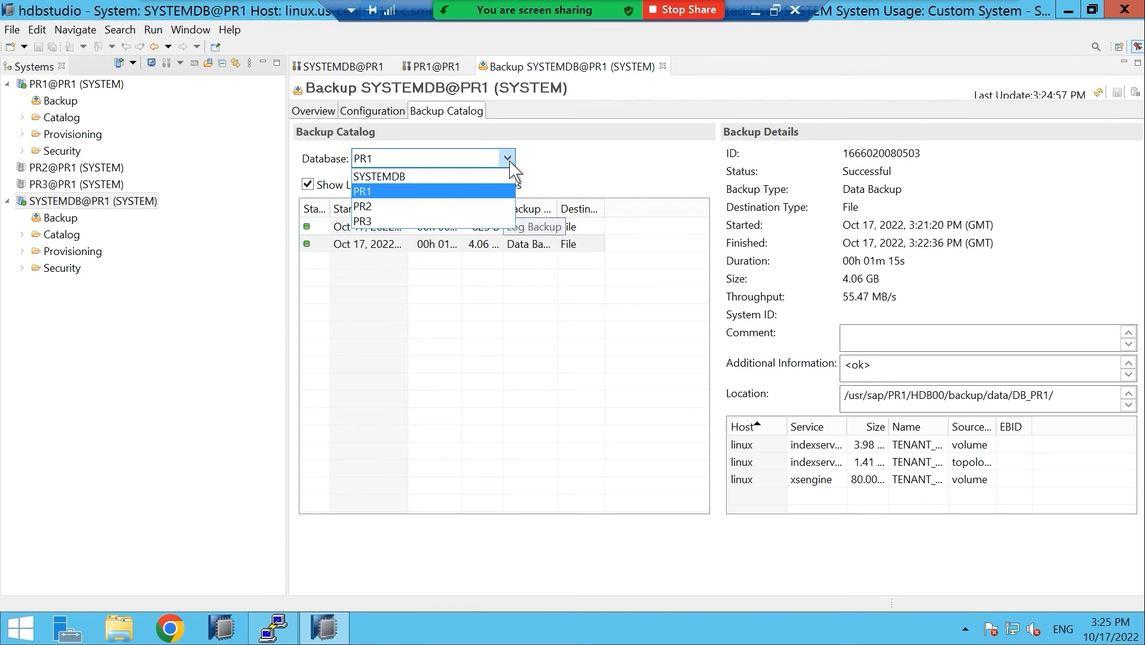
{"action": "left_click", "coordinate": [458, 189]}
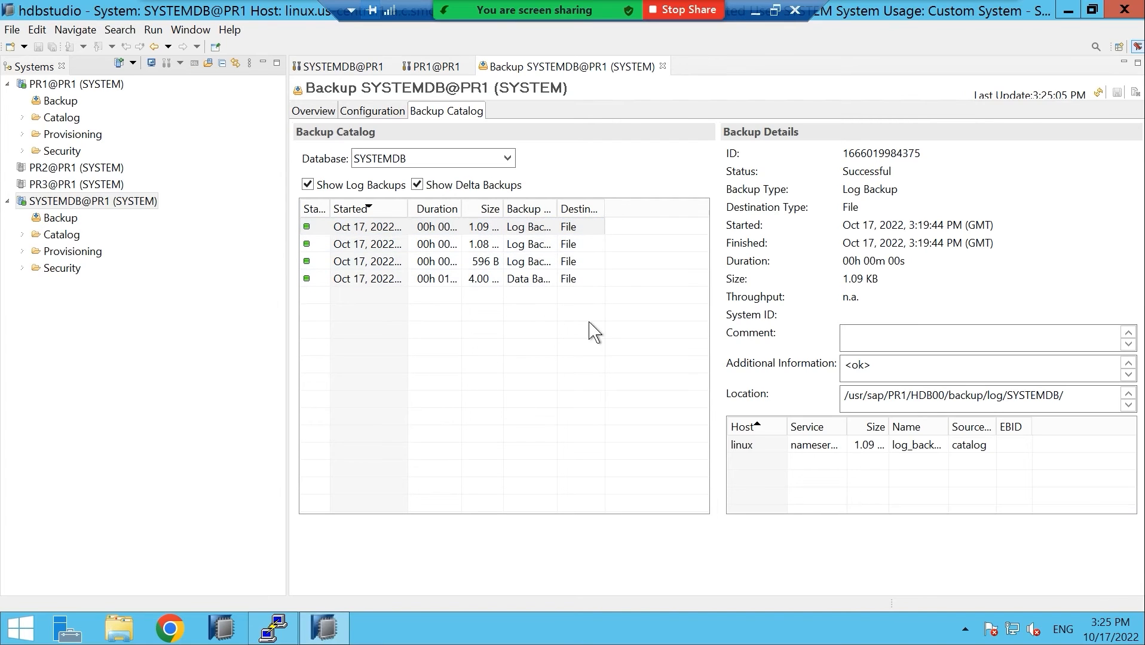
{"action": "left_click", "coordinate": [540, 228]}
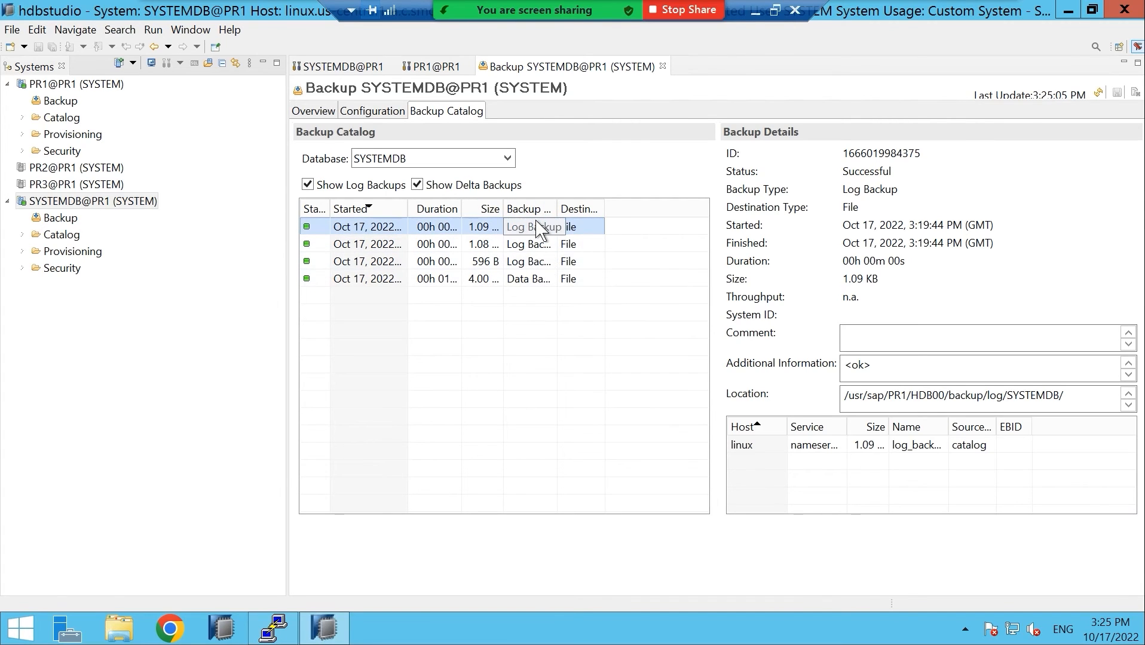
- View PR1's backup catalog without delta backups and inspect the details of its log backup
{"action": "left_click", "coordinate": [508, 159]}
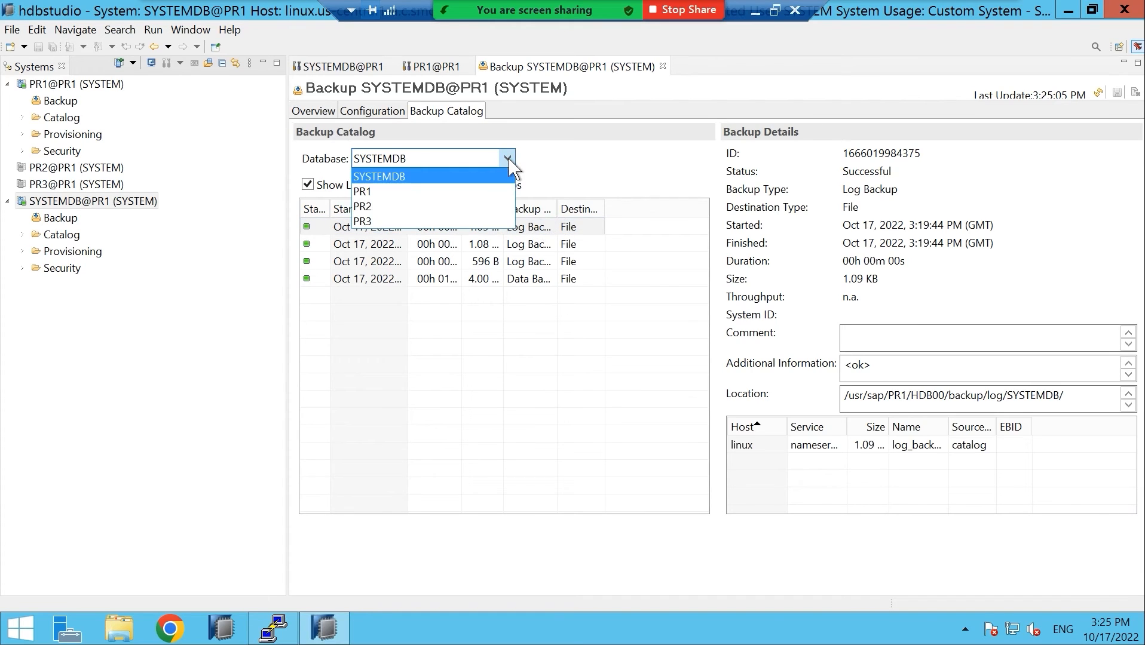
{"action": "left_click", "coordinate": [443, 192]}
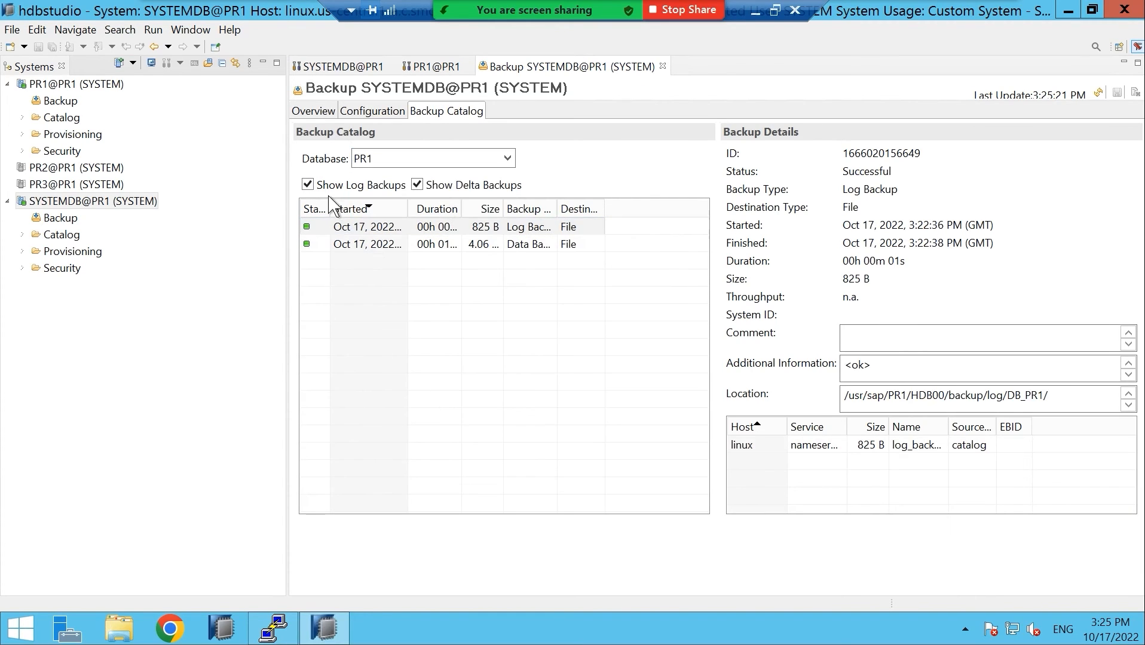
{"action": "left_click", "coordinate": [417, 187]}
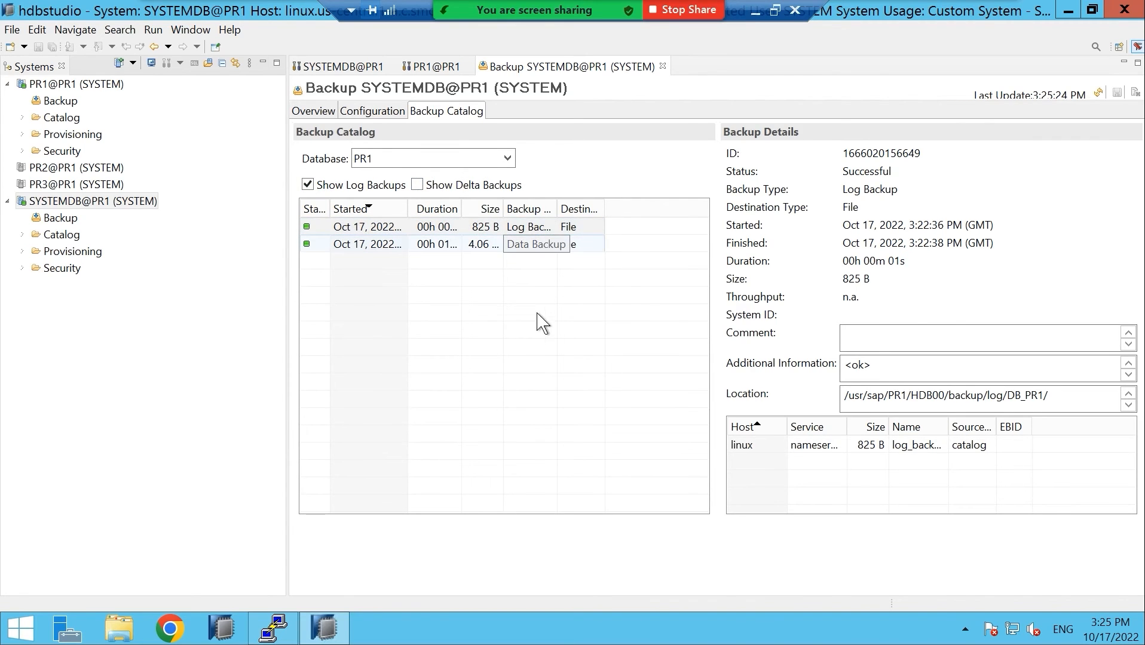
{"action": "left_click", "coordinate": [519, 230]}
{"action": "left_click", "coordinate": [489, 230]}
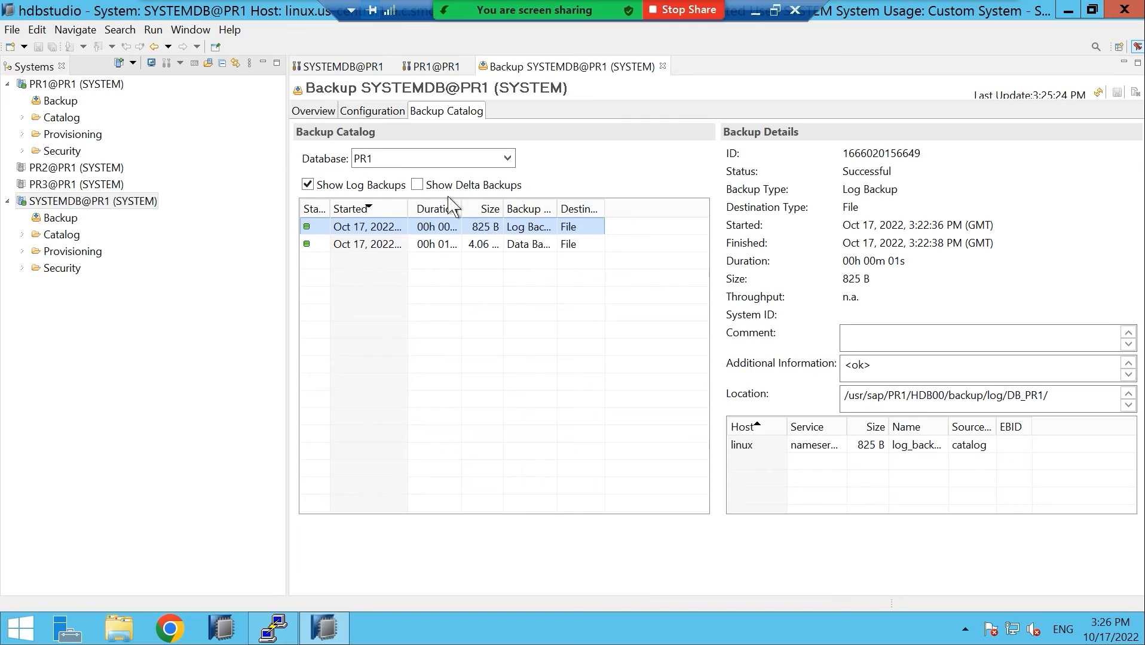
- Filter PR1's backup catalog to hide log backups and include delta backups
{"action": "left_click", "coordinate": [406, 174]}
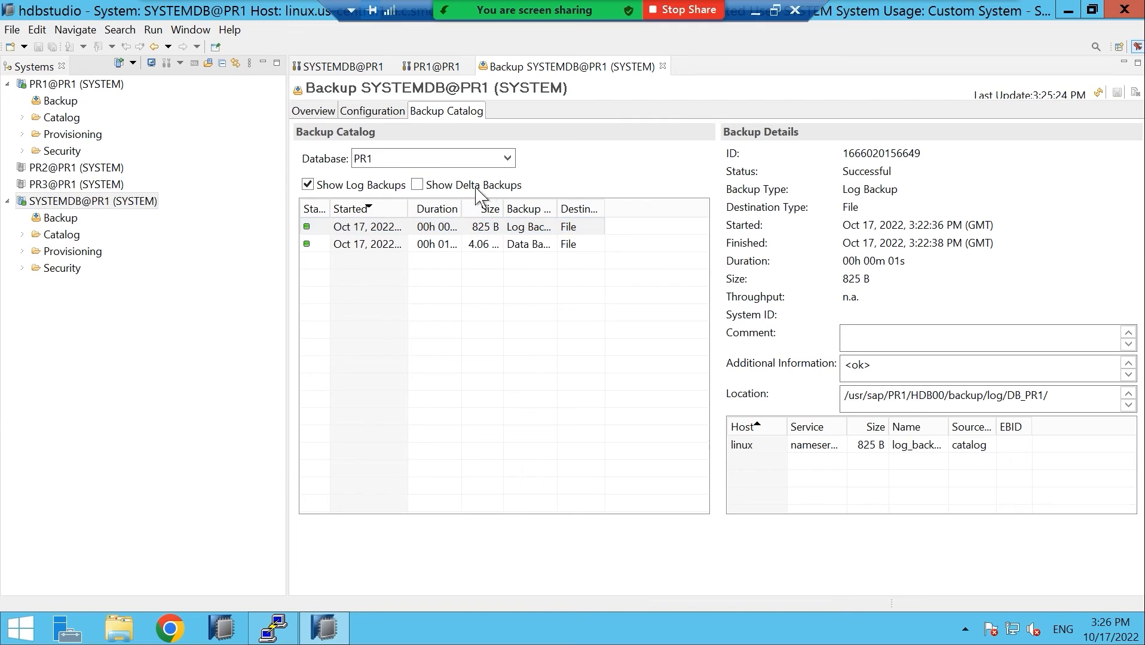
{"action": "left_click", "coordinate": [306, 185]}
{"action": "left_click", "coordinate": [418, 186]}
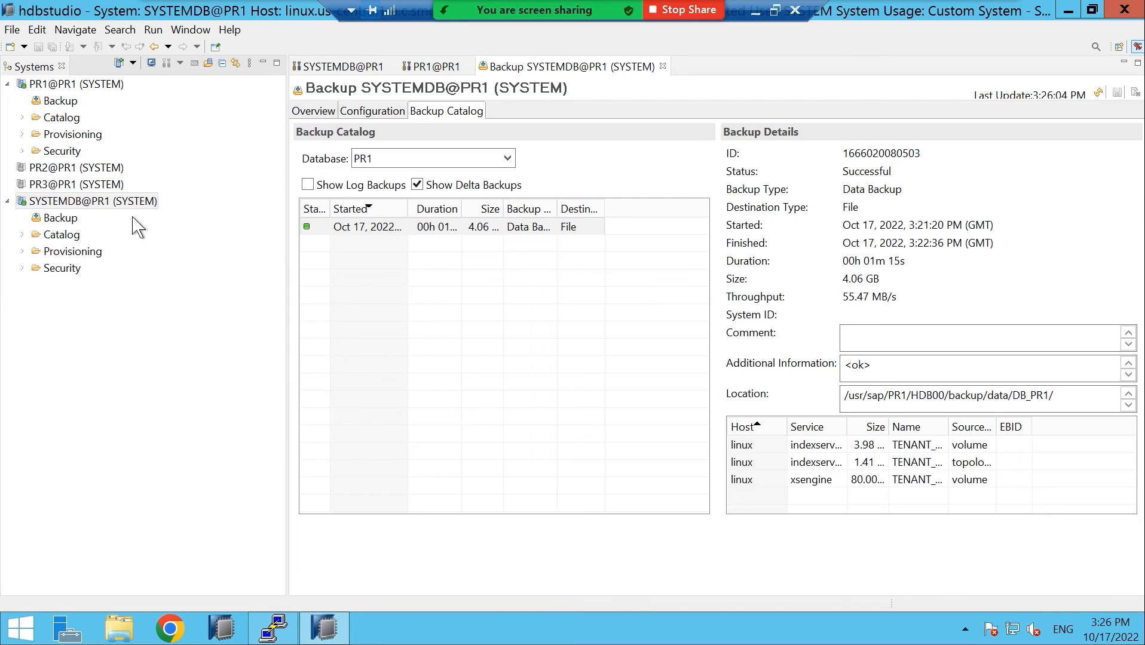
- Start the system database recovery for SYSTEMDB@PR1
{"action": "left_click", "coordinate": [61, 201]}
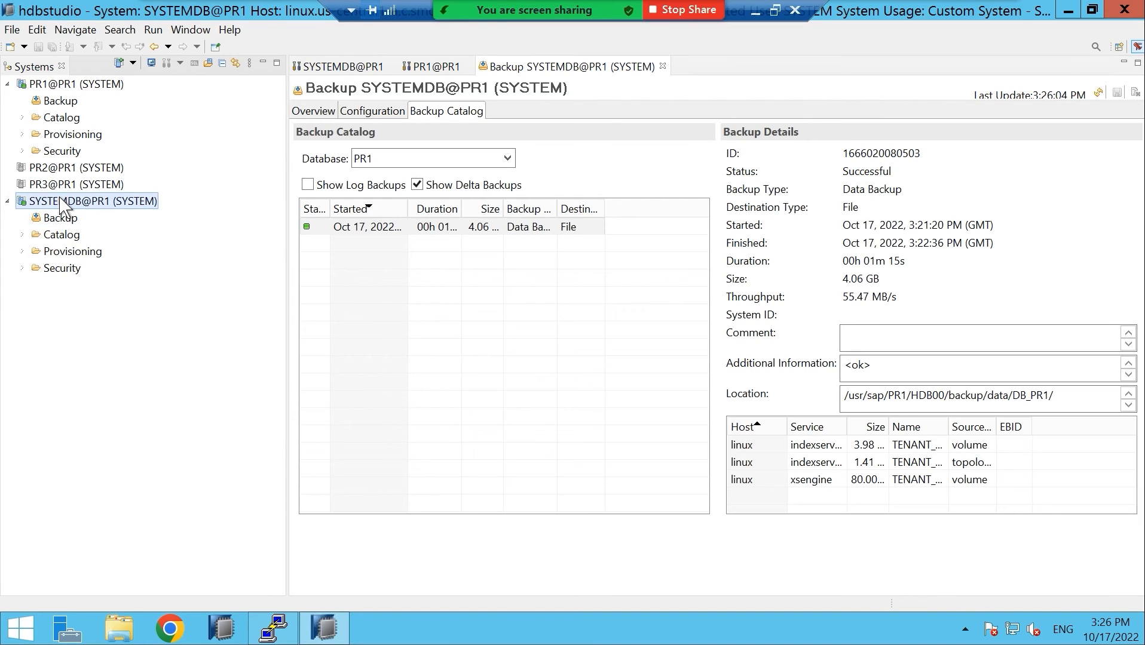
{"action": "right_click", "coordinate": [61, 201]}
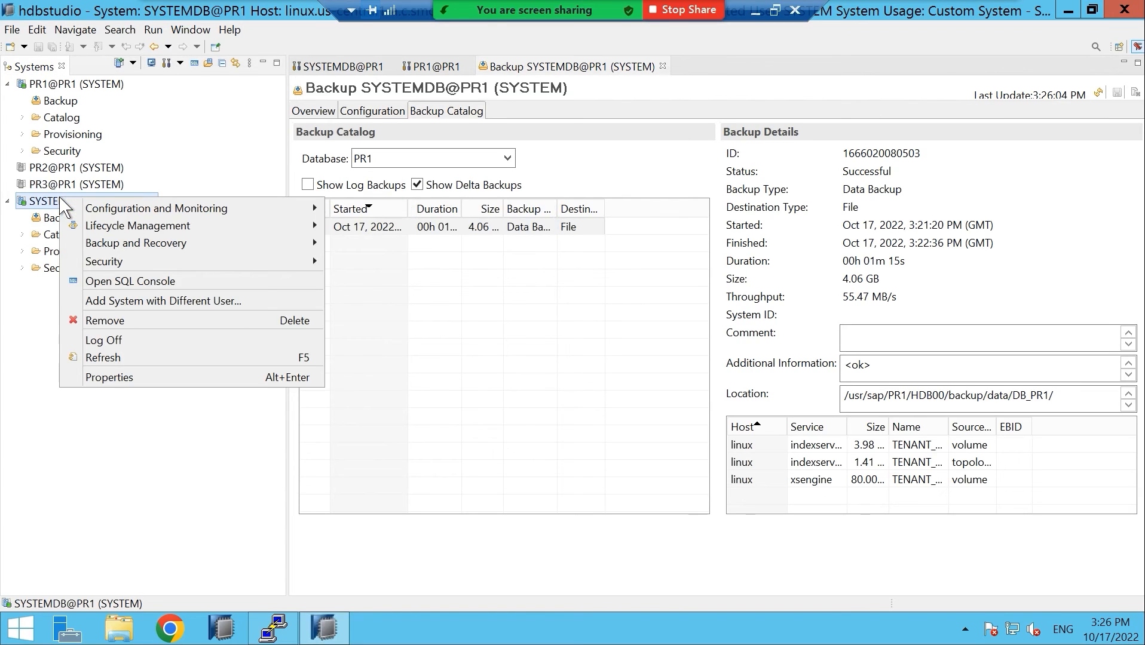
{"action": "mouse_move", "coordinate": [155, 250]}
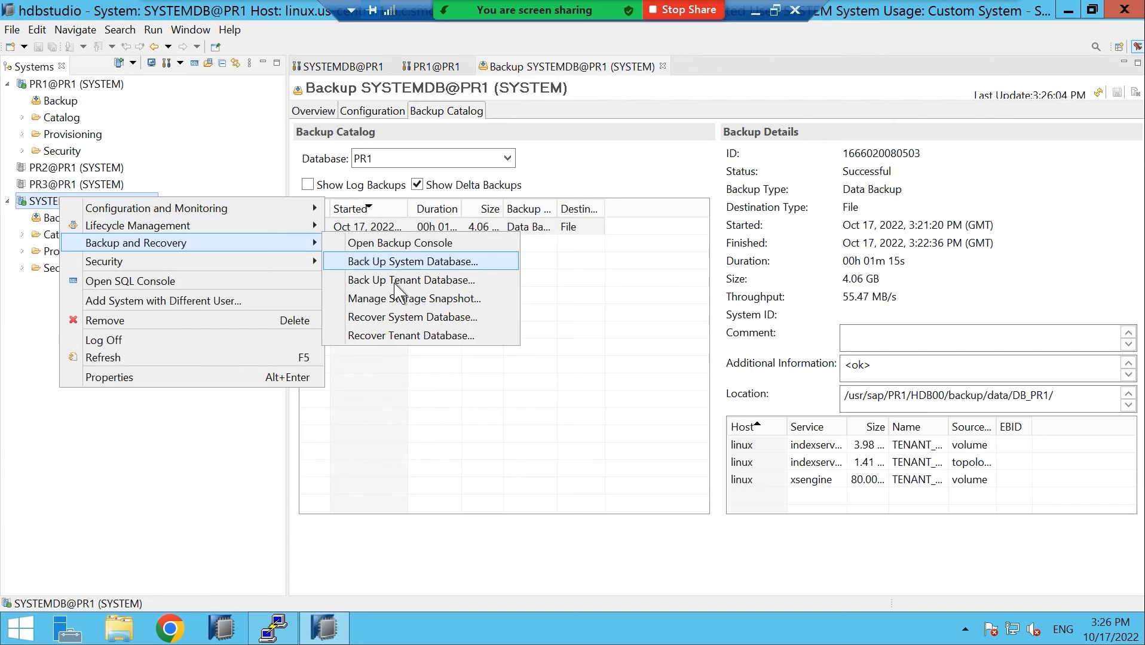
{"action": "left_click", "coordinate": [403, 319]}
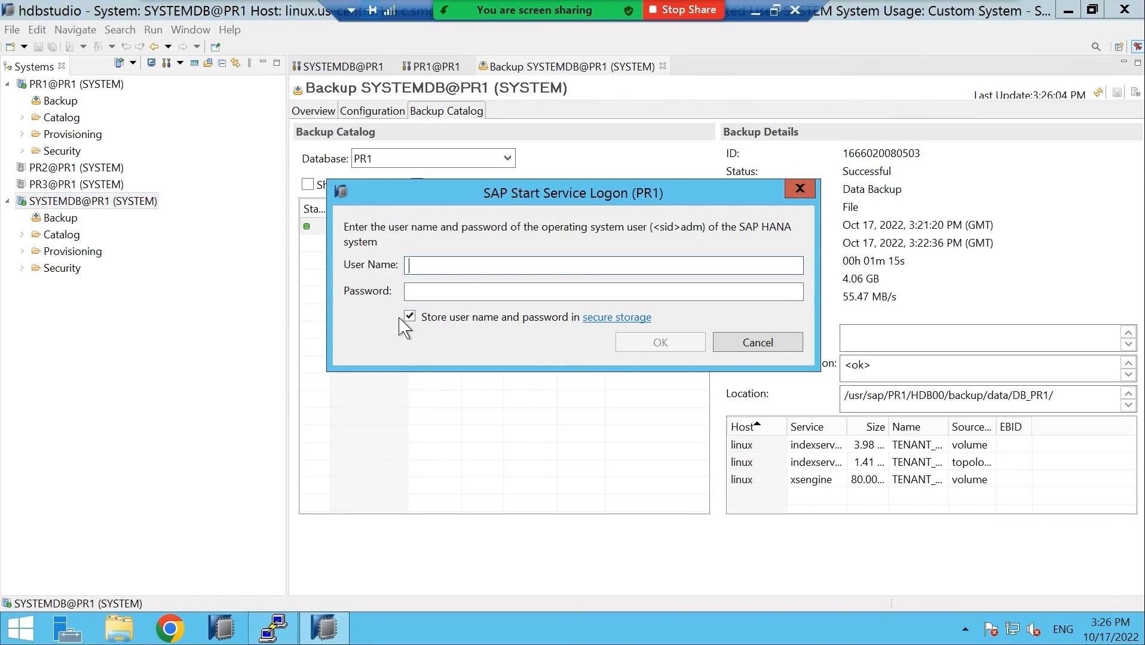
- Try to log on to the SAP Start Service as SYSTEM with the account password
{"action": "type", "text": "system"}
{"action": "key", "text": "BackSpace"}
{"action": "key", "text": "BackSpace"}
{"action": "key", "text": "BackSpace"}
{"action": "key", "text": "BackSpace"}
{"action": "key", "text": "BackSpace"}
{"action": "key", "text": "BackSpace"}
{"action": "type", "text": "SYSTEM"}
{"action": "key", "text": "Tab"}
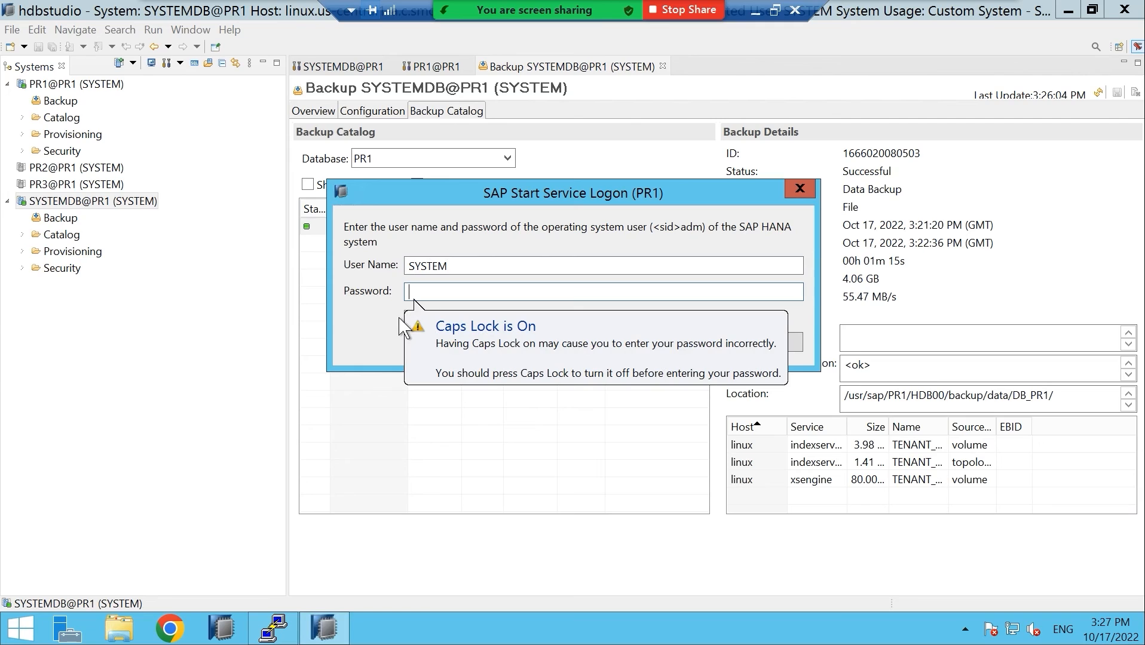
{"action": "type", "text": "******"}
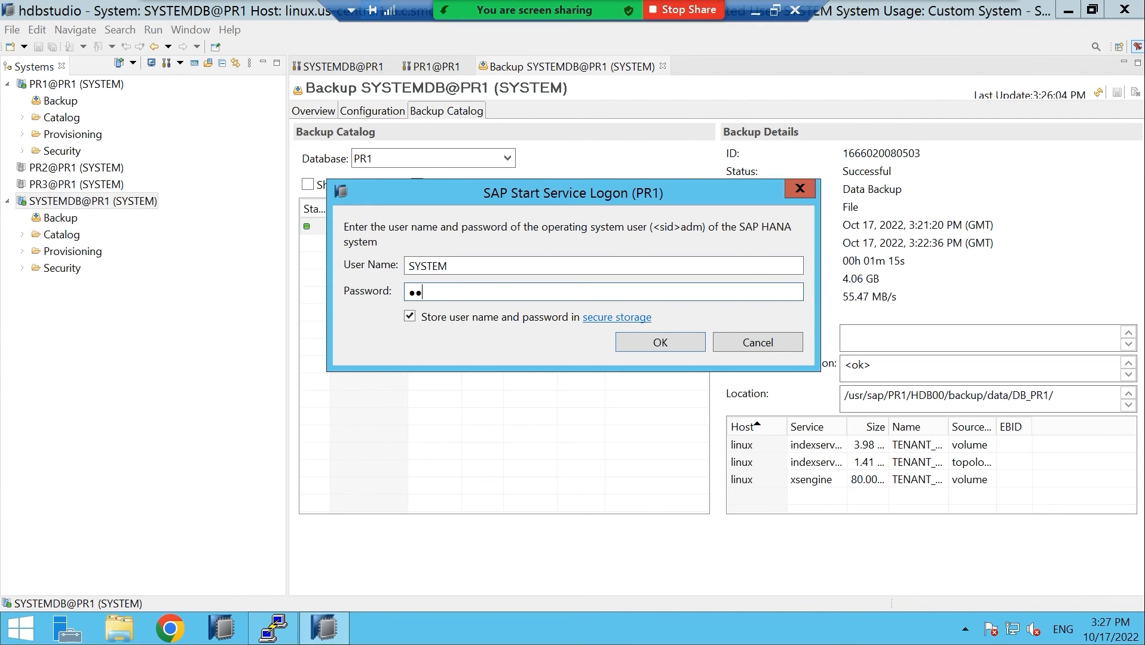
{"action": "type", "text": "**"}
{"action": "key", "text": "Return"}
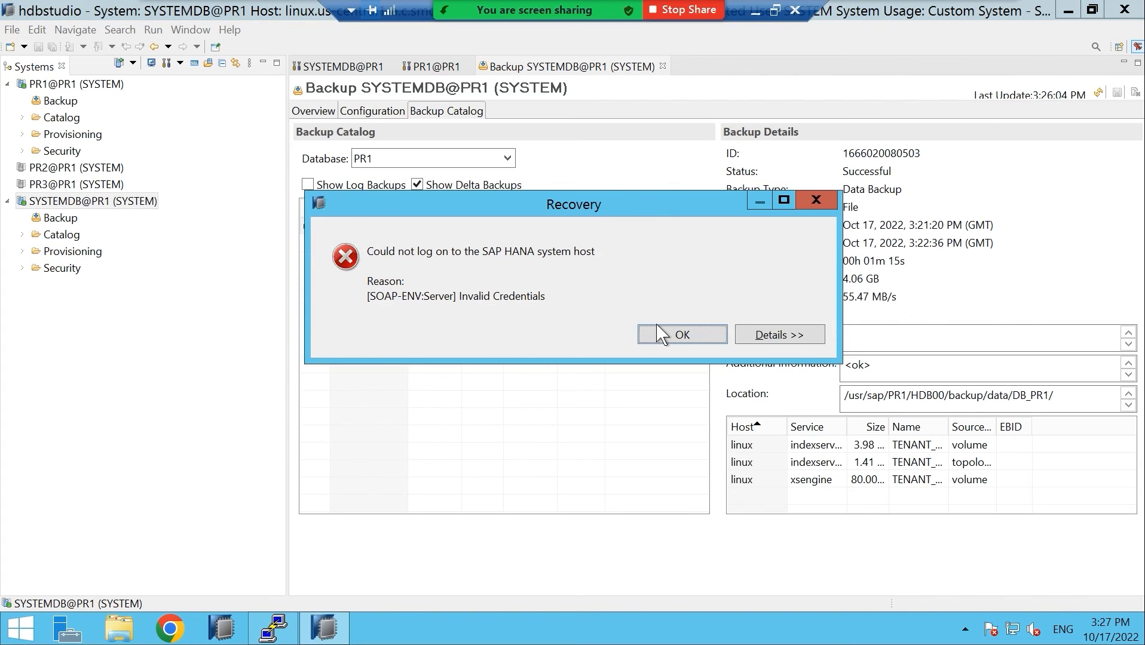
{"action": "left_click", "coordinate": [677, 336]}
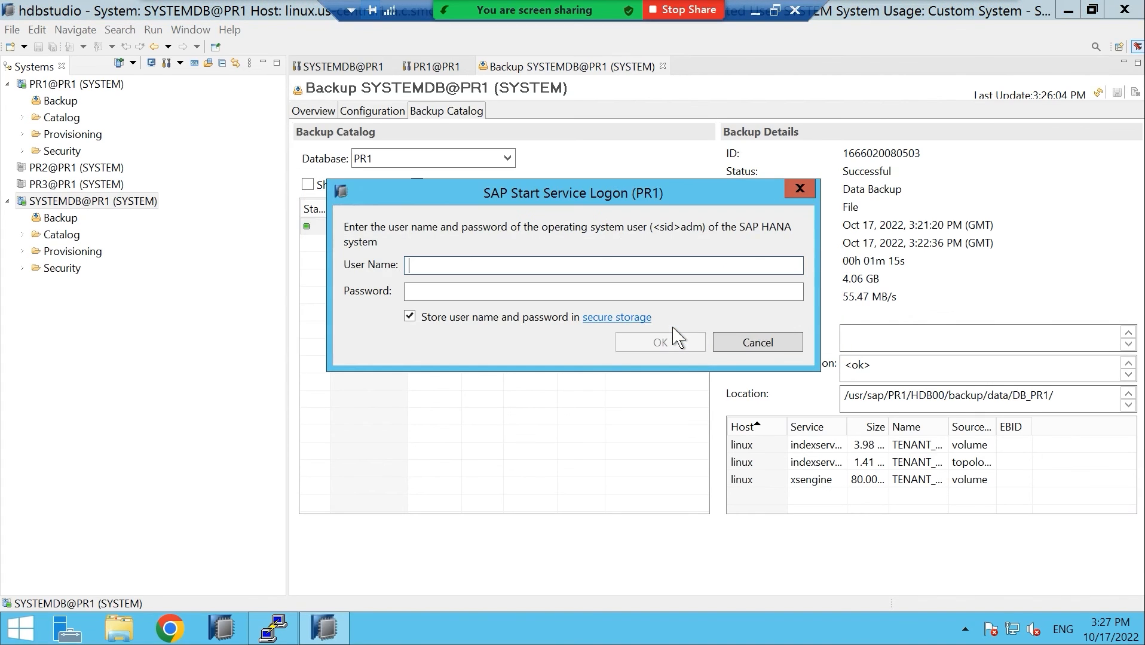
- Try the SAP Start Service logon again with the lowercase user name system and the account password
{"action": "type", "text": "system"}
{"action": "key", "text": "Tab"}
{"action": "type", "text": "*****"}
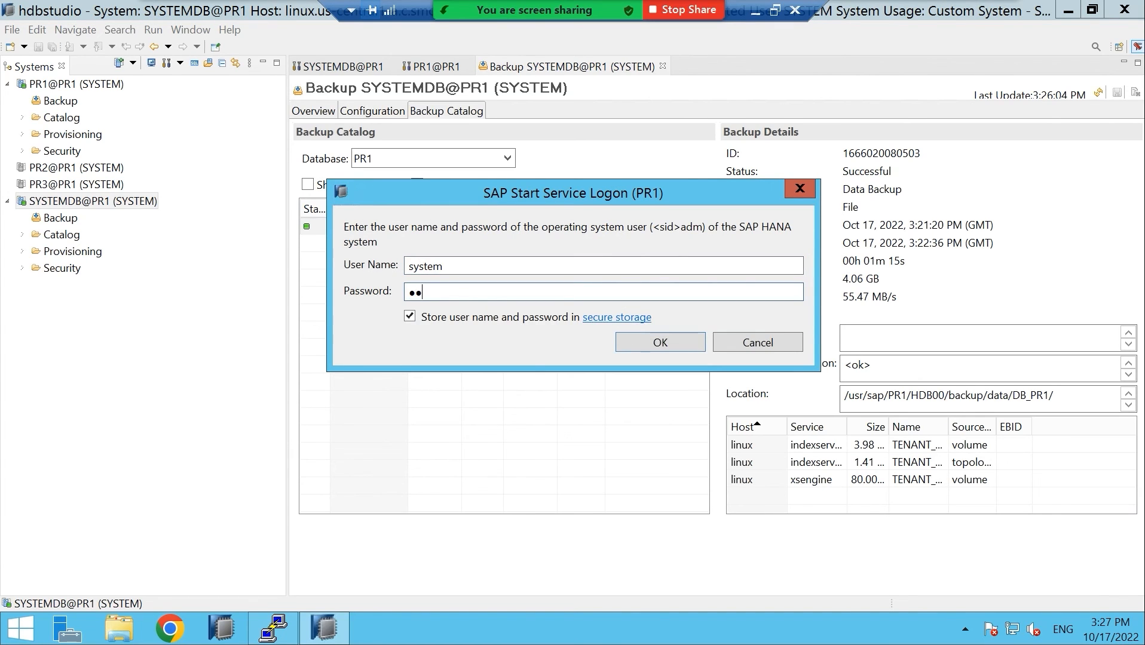
{"action": "type", "text": "***"}
{"action": "key", "text": "Return"}
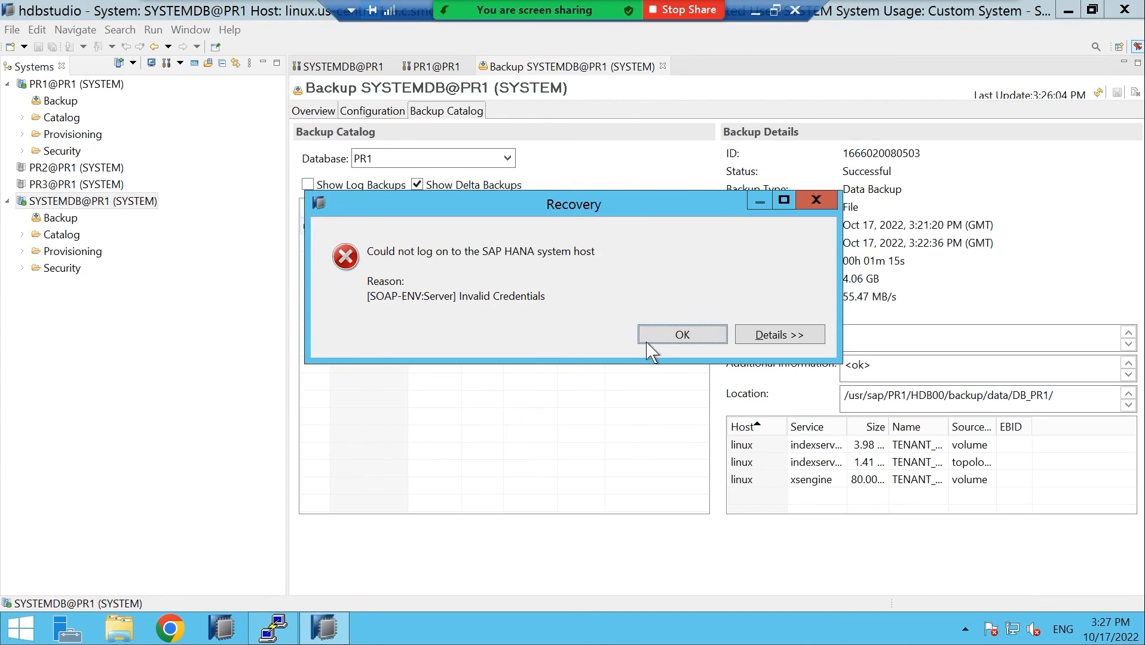
{"action": "left_click", "coordinate": [653, 336]}
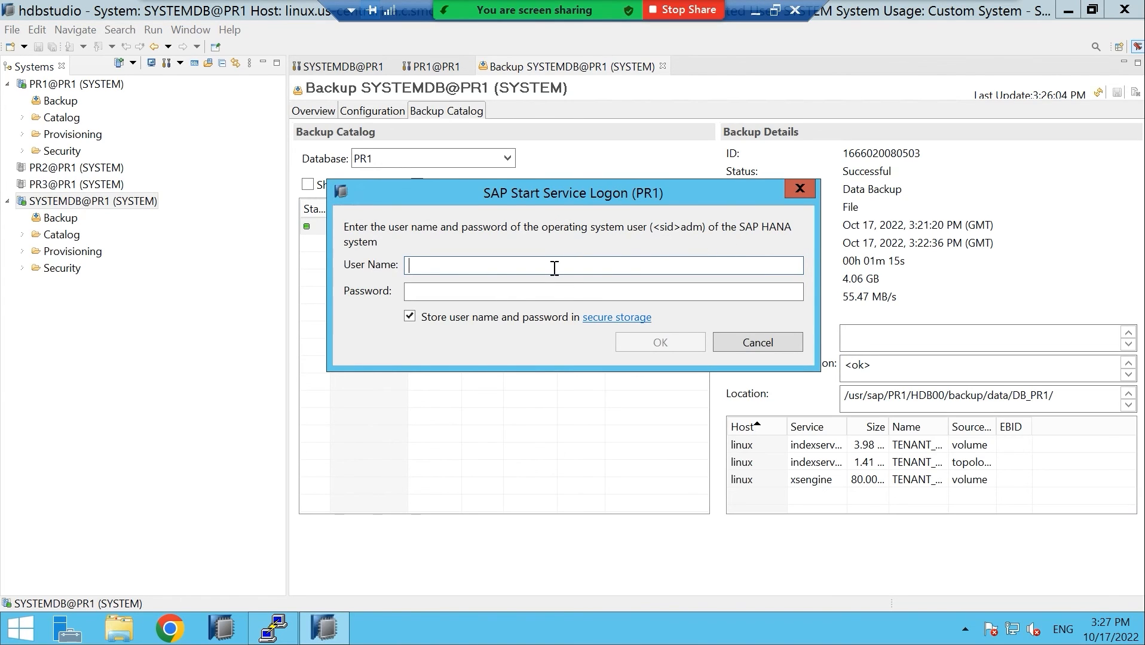
- Log on to the SAP Start Service as pr1adm with the account password and approve shutting down system PR1 for recovery
{"action": "type", "text": "pr1adm"}
{"action": "key", "text": "Tab"}
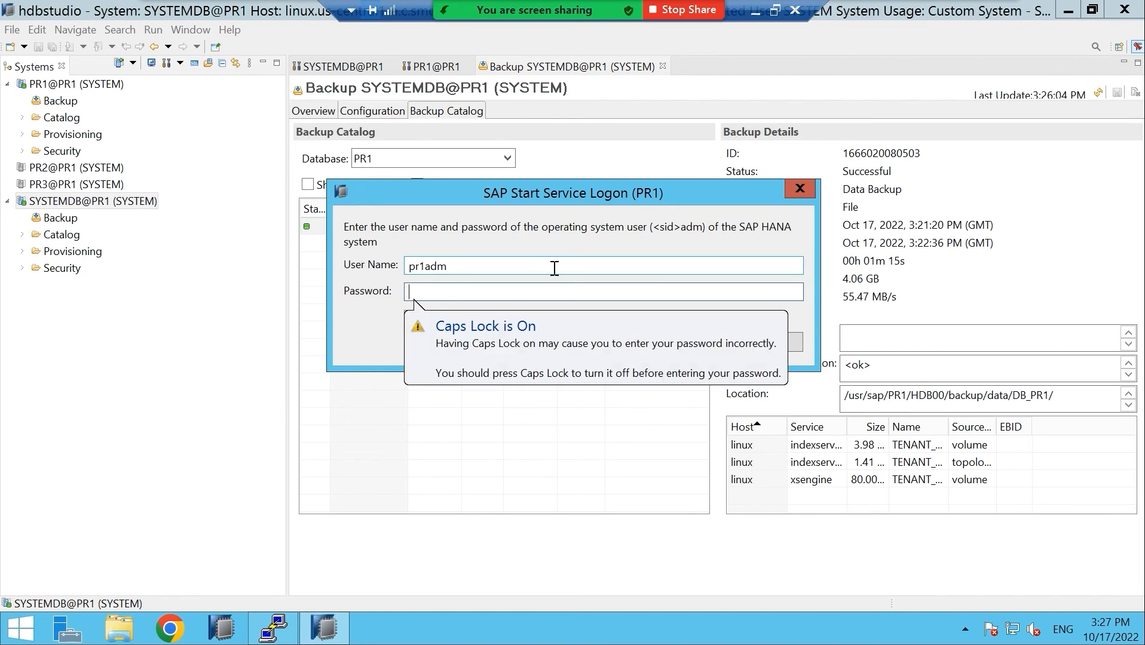
{"action": "type", "text": "••••••••"}
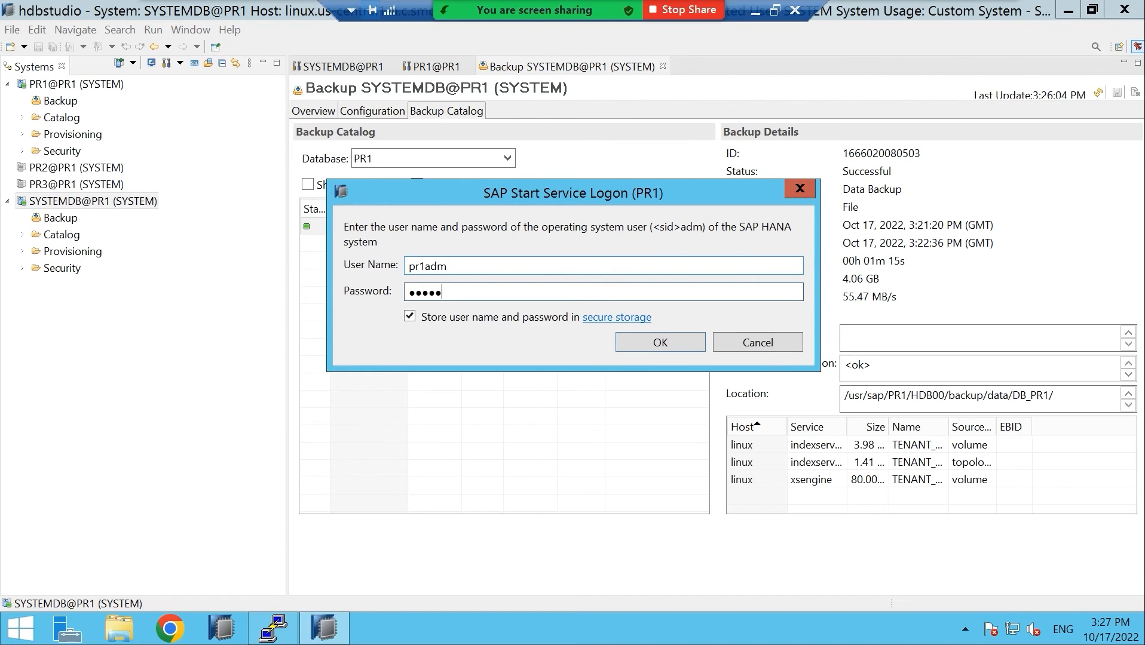
{"action": "key", "text": "Return"}
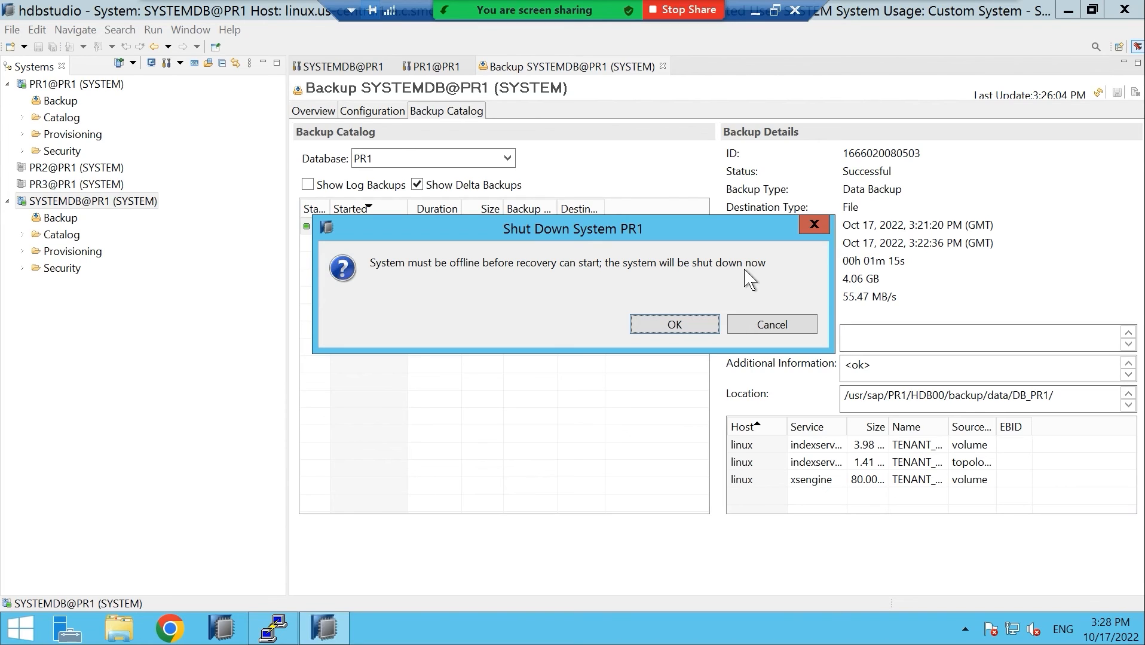
{"action": "left_click", "coordinate": [681, 326]}
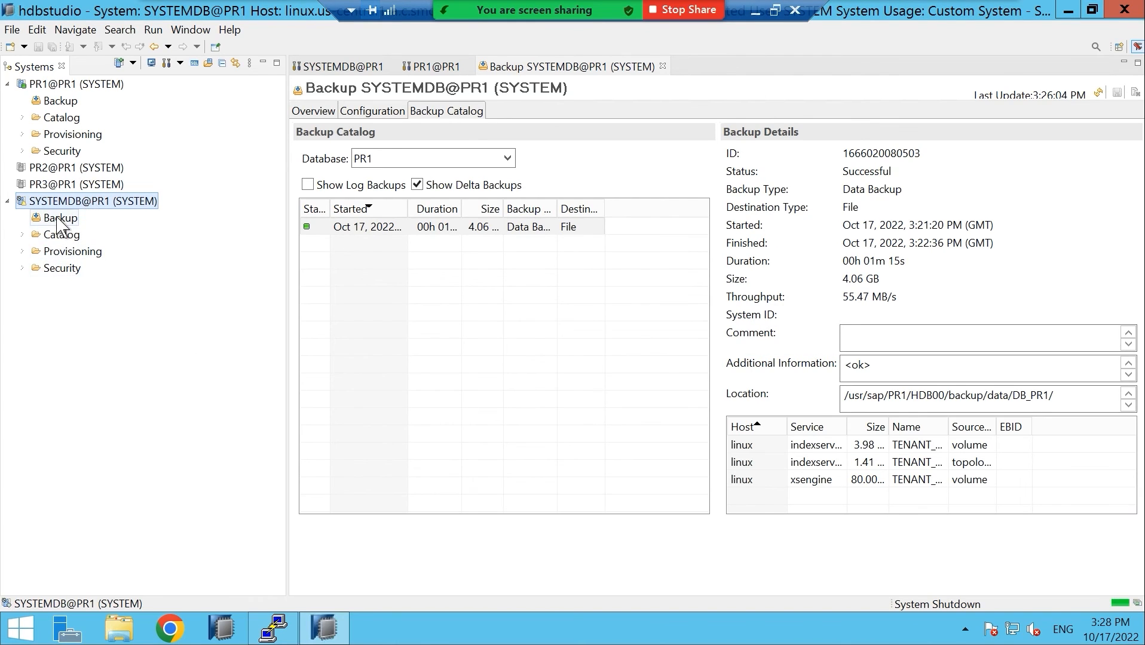
- Open the administration view of PR1@PR1 to check the tenant while the system shuts down
{"action": "double_click", "coordinate": [62, 88]}
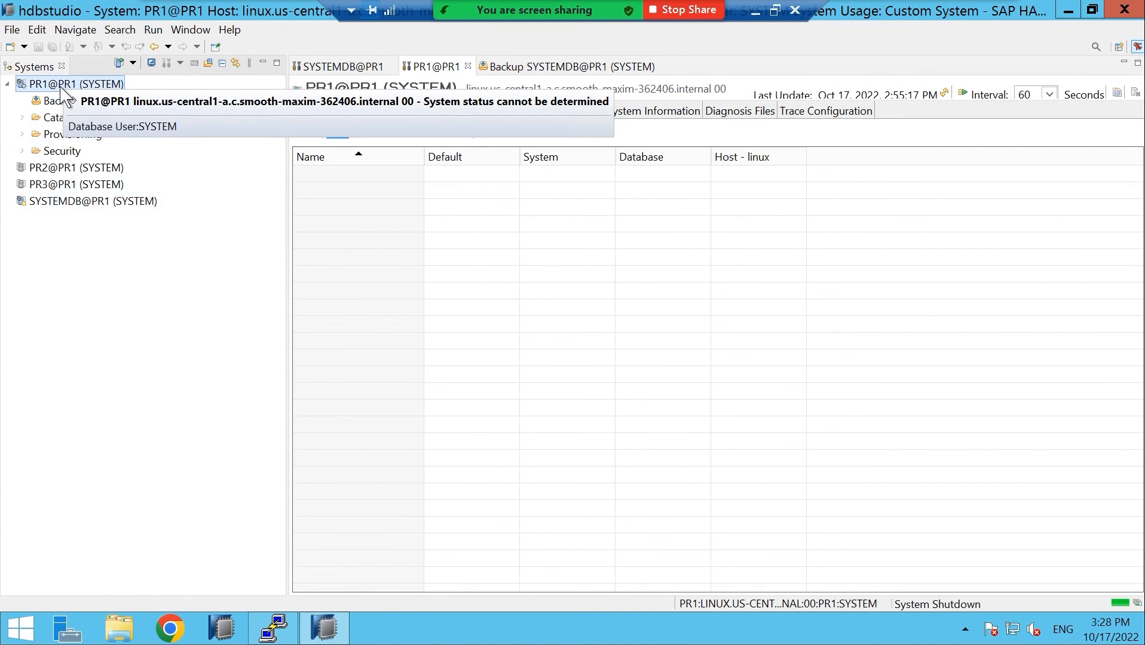
{"action": "right_click", "coordinate": [60, 88]}
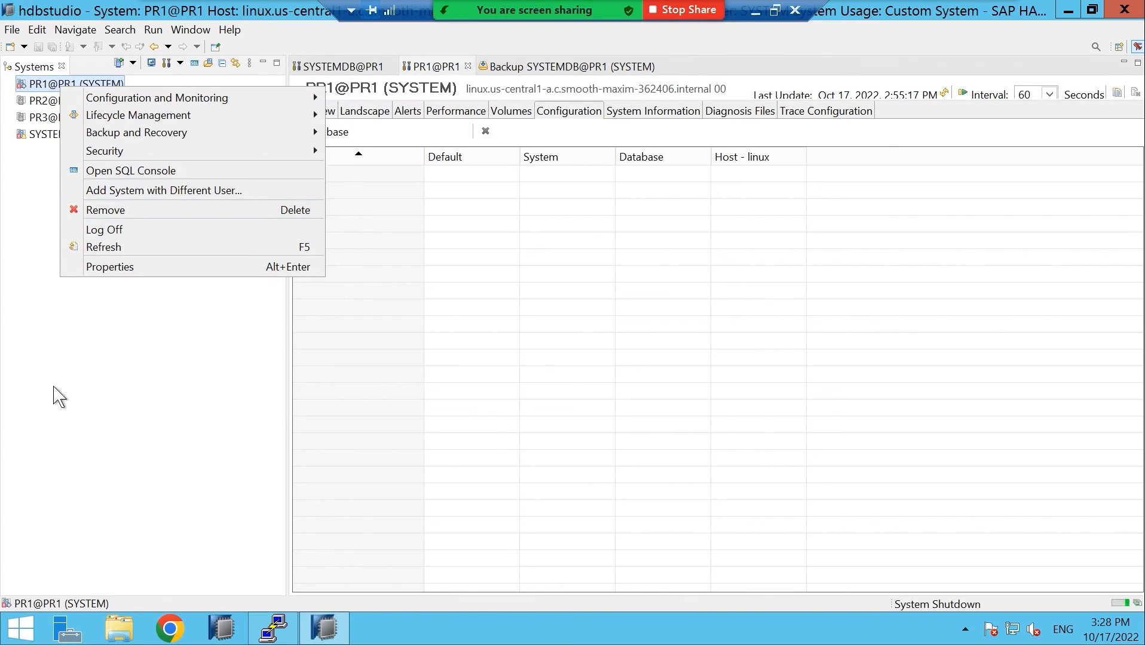
{"action": "left_click", "coordinate": [70, 294]}
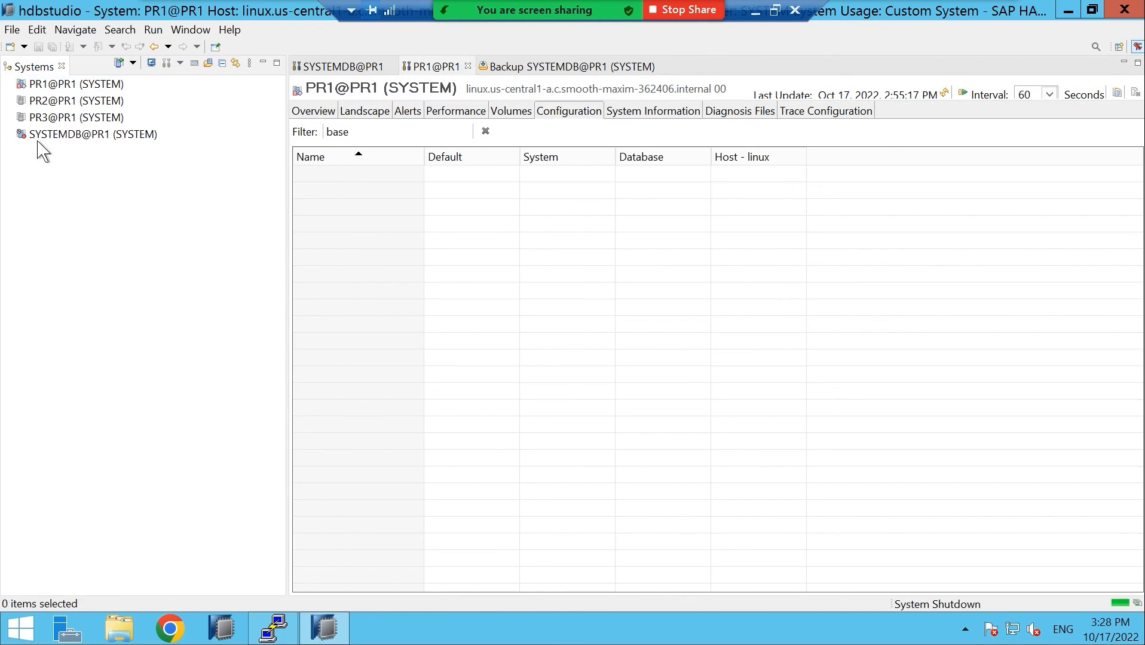
{"action": "mouse_move", "coordinate": [48, 87]}
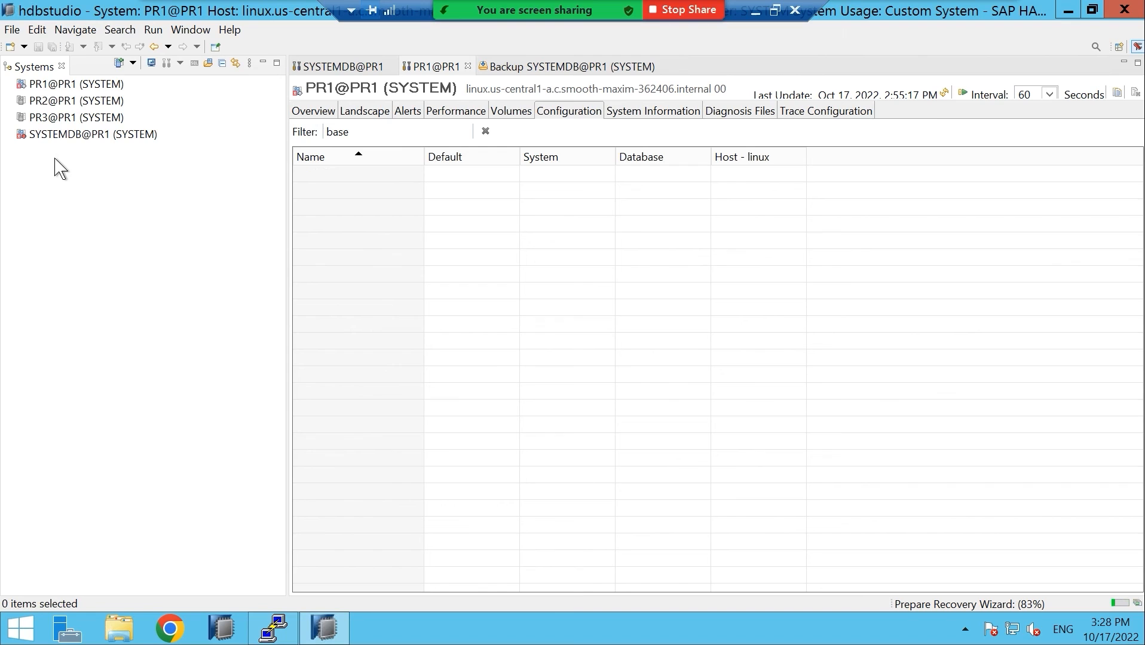
{"action": "left_click", "coordinate": [317, 633]}
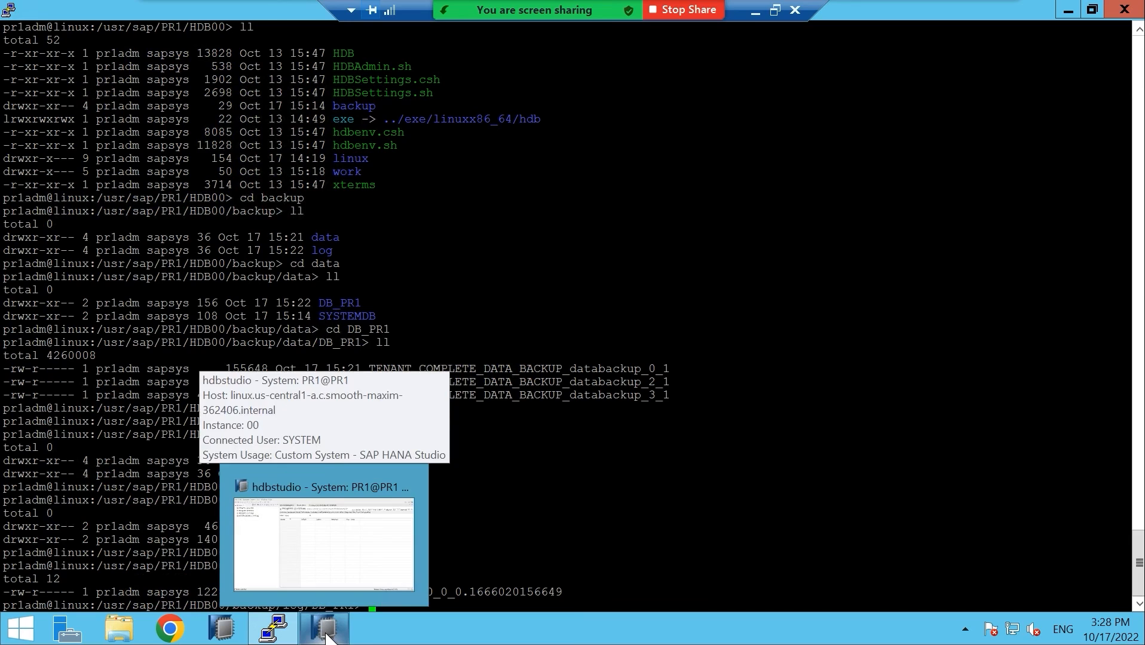
{"action": "left_click", "coordinate": [327, 631]}
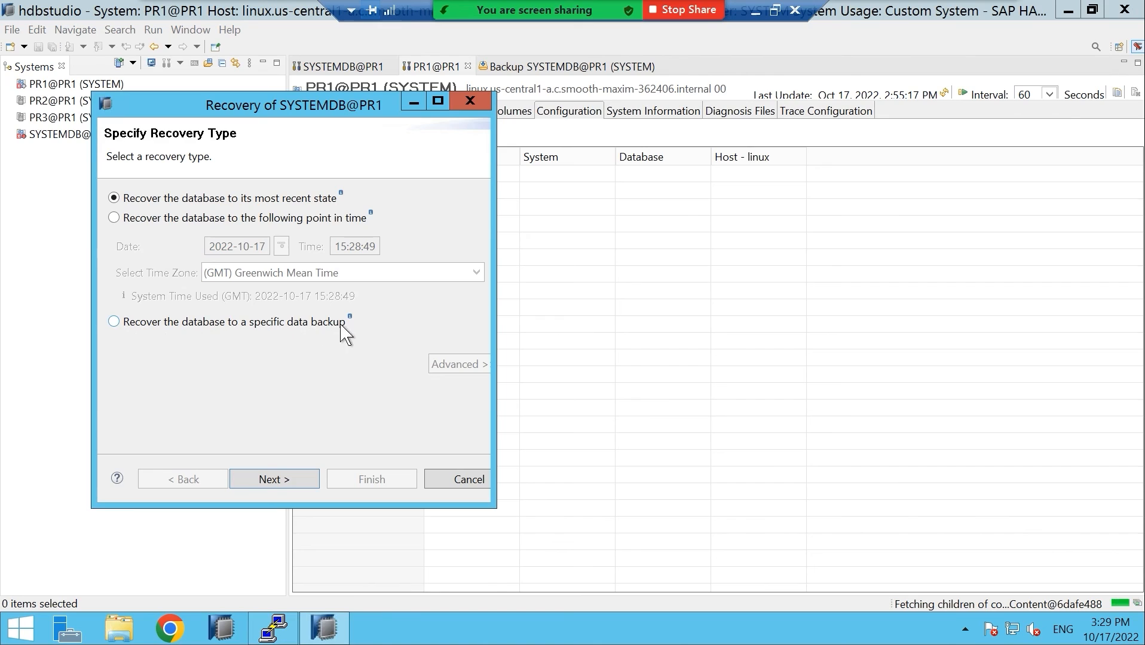
{"action": "left_click", "coordinate": [117, 324]}
{"action": "left_click", "coordinate": [117, 219]}
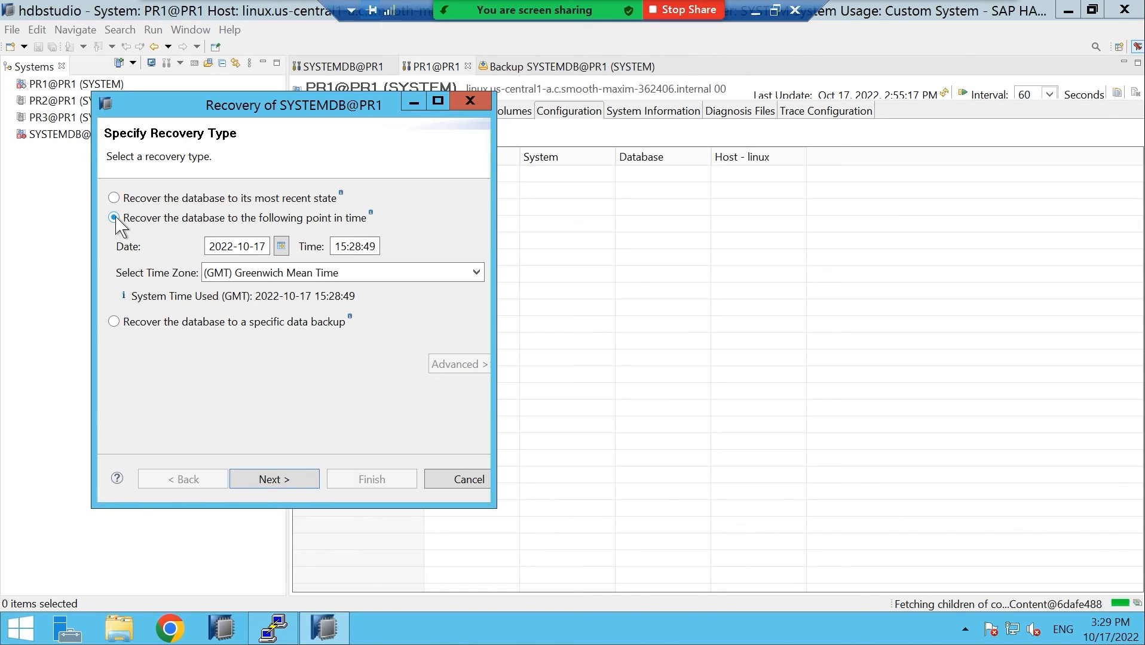
{"action": "left_click", "coordinate": [114, 200]}
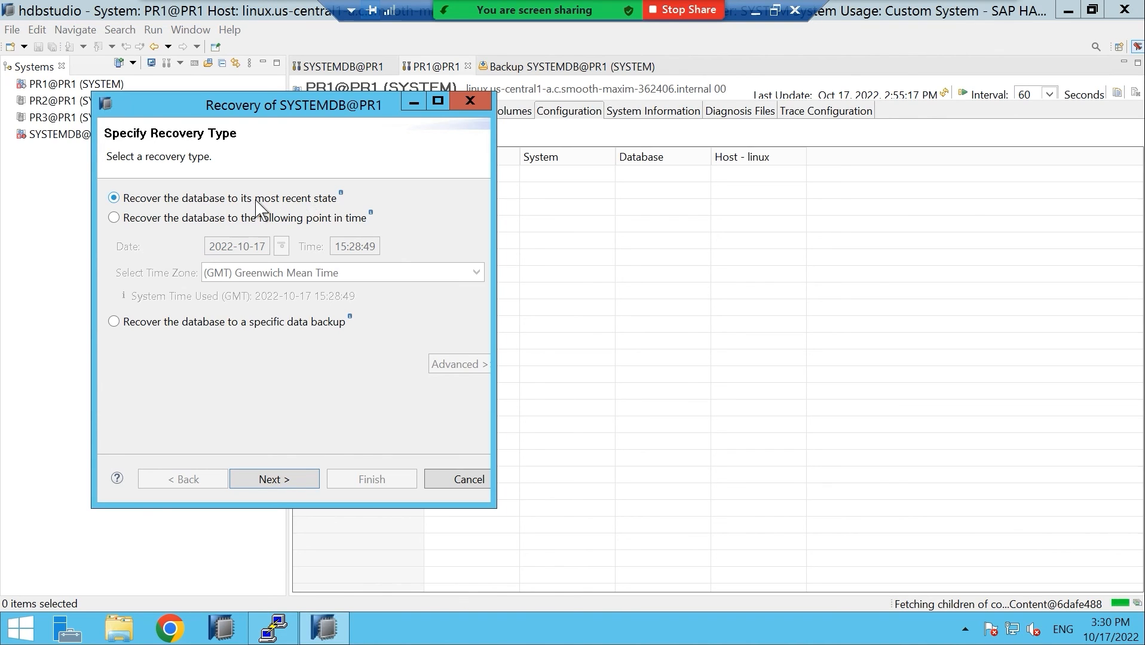
{"action": "left_click", "coordinate": [114, 218]}
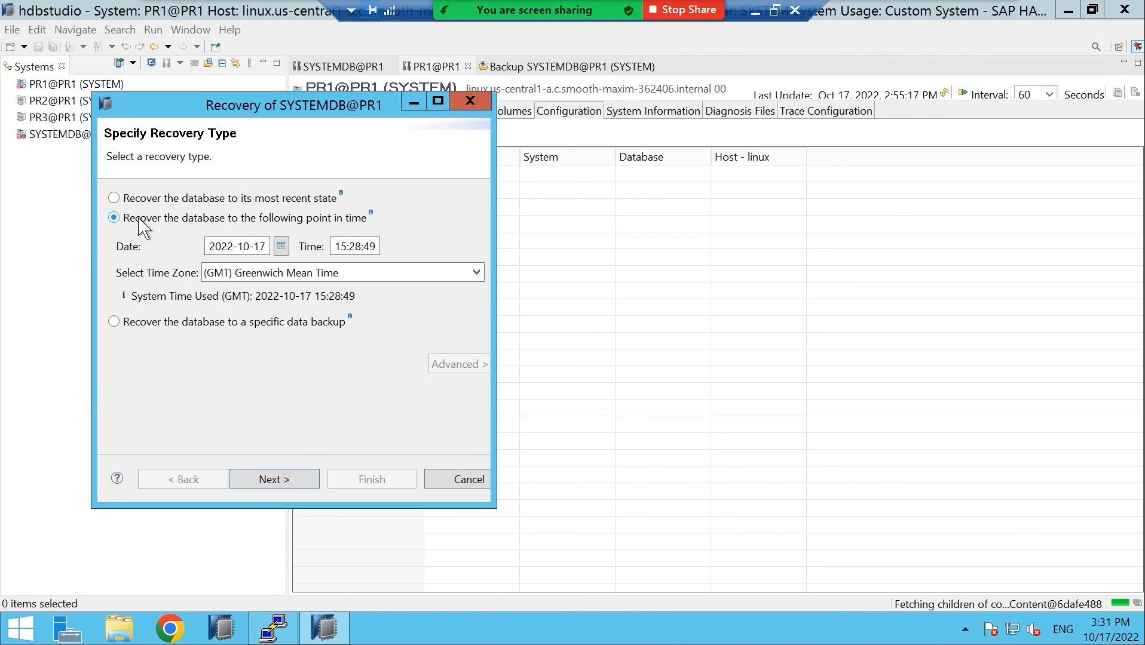
- Choose recovery of SYSTEMDB to a specific data backup and accept losing changes made after that backup
{"action": "left_click", "coordinate": [114, 323]}
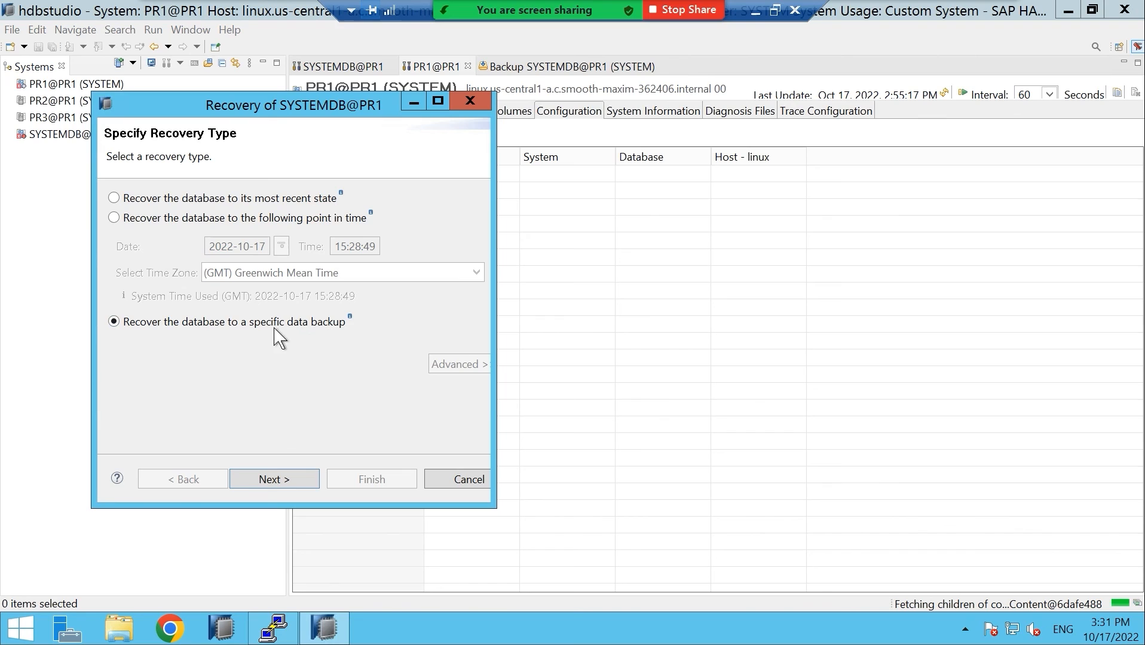
{"action": "left_click", "coordinate": [276, 481]}
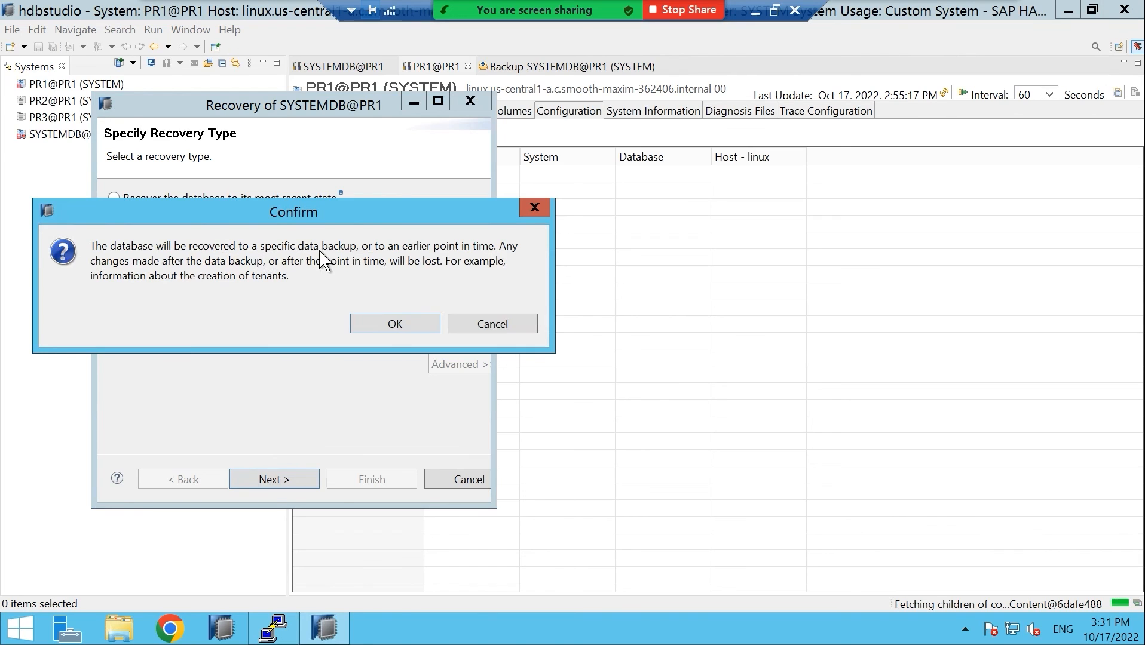
{"action": "left_click", "coordinate": [395, 320]}
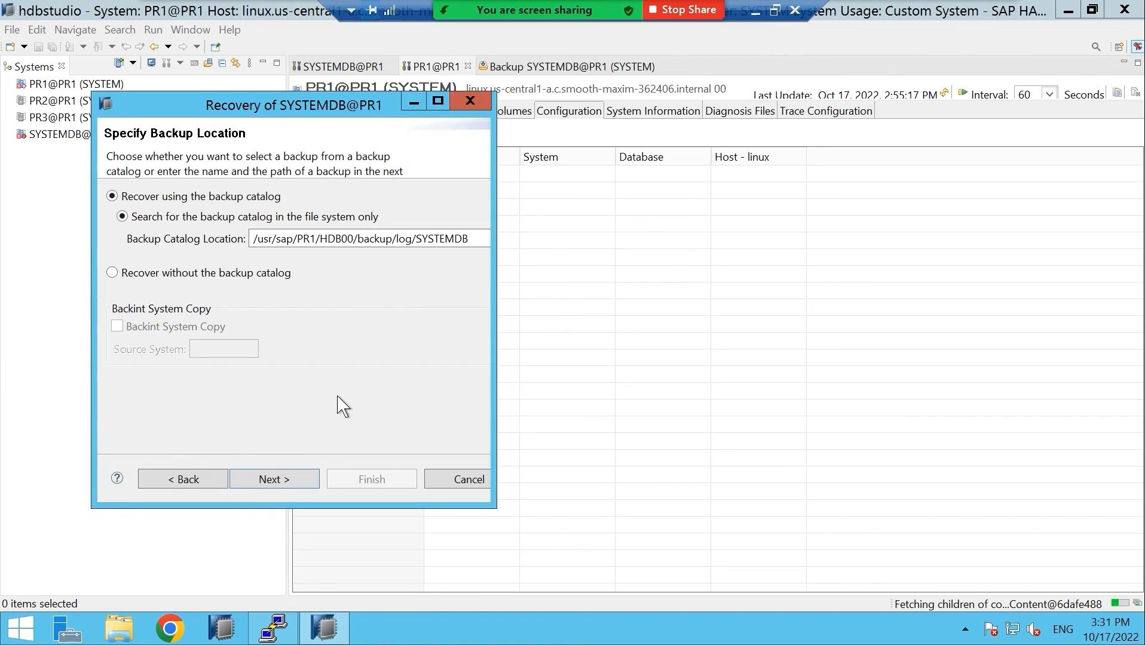
{"action": "left_click", "coordinate": [296, 480]}
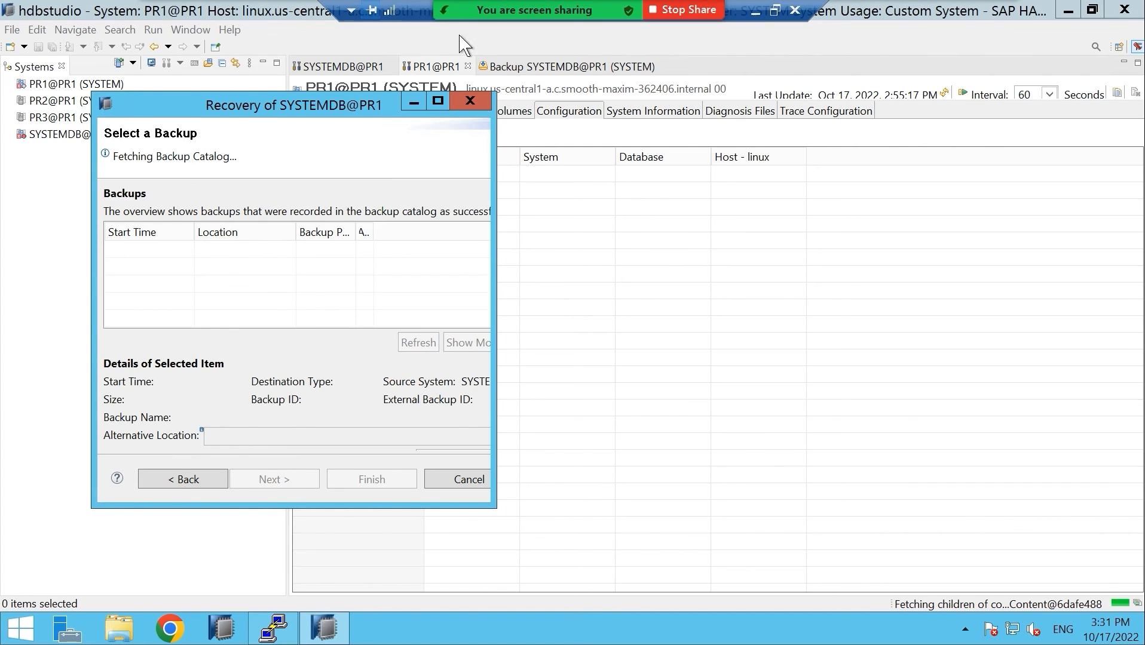
{"action": "left_click", "coordinate": [438, 102]}
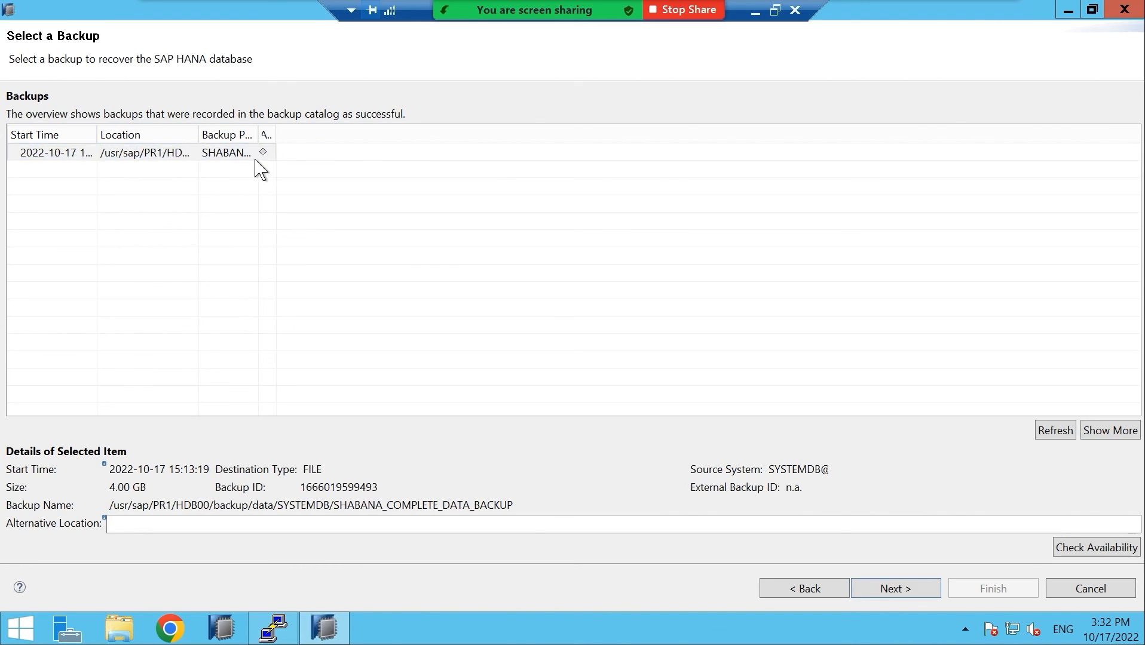
{"action": "left_click", "coordinate": [228, 154]}
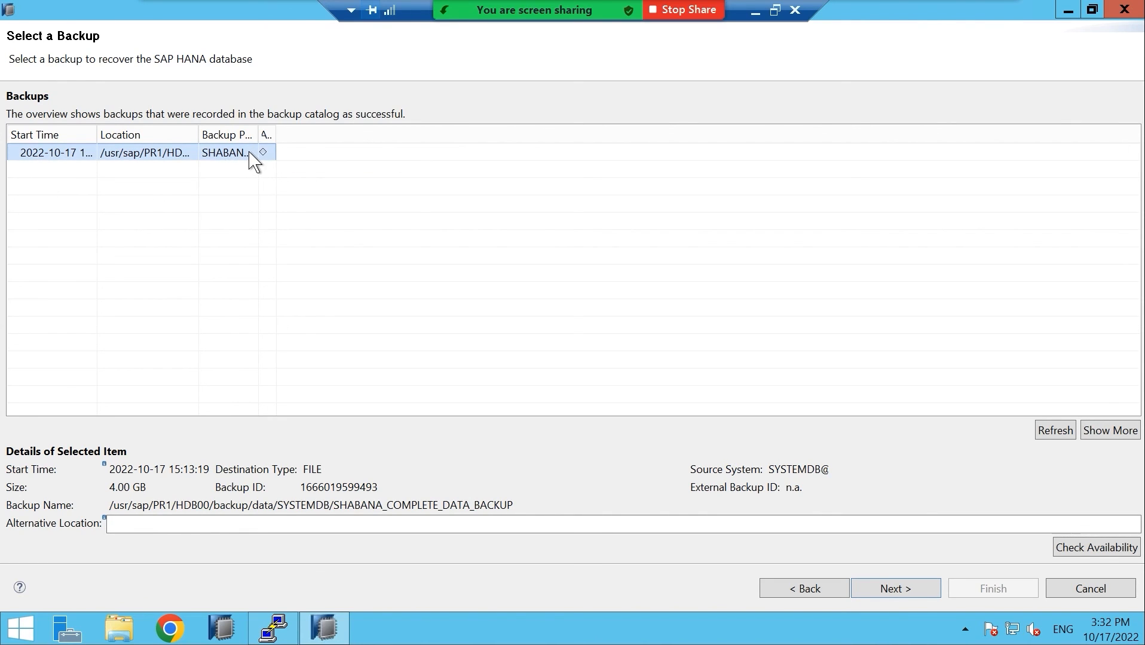
- Accept the selected backup and the default other settings without a new license key, and start the SYSTEMDB recovery
{"action": "left_click", "coordinate": [883, 592]}
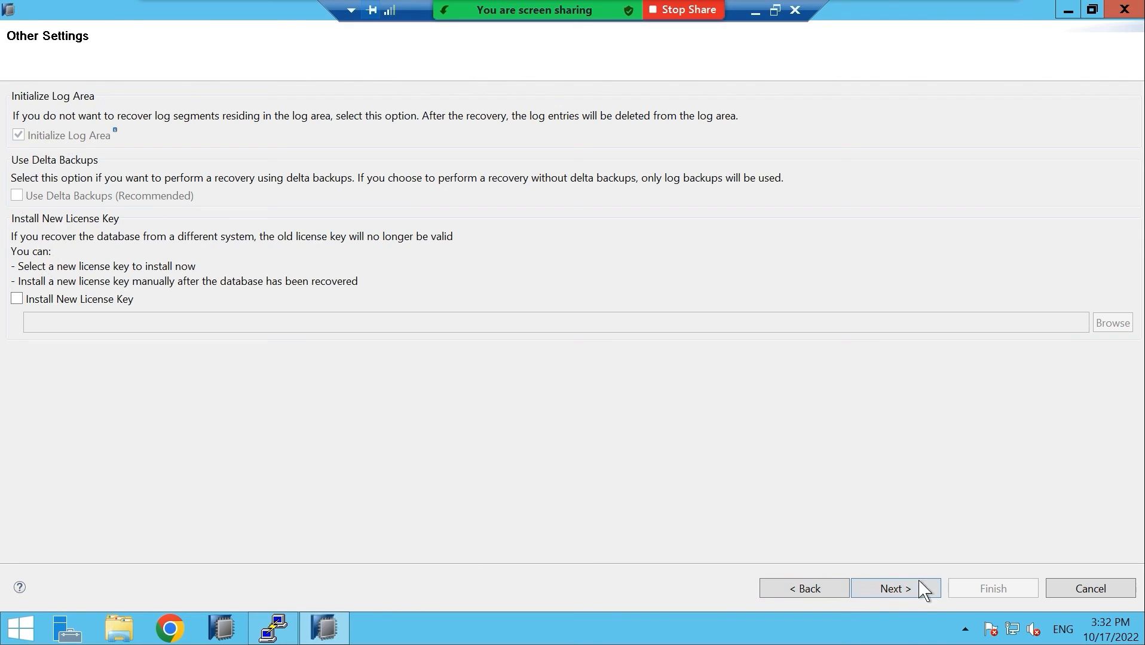
{"action": "left_click", "coordinate": [919, 595]}
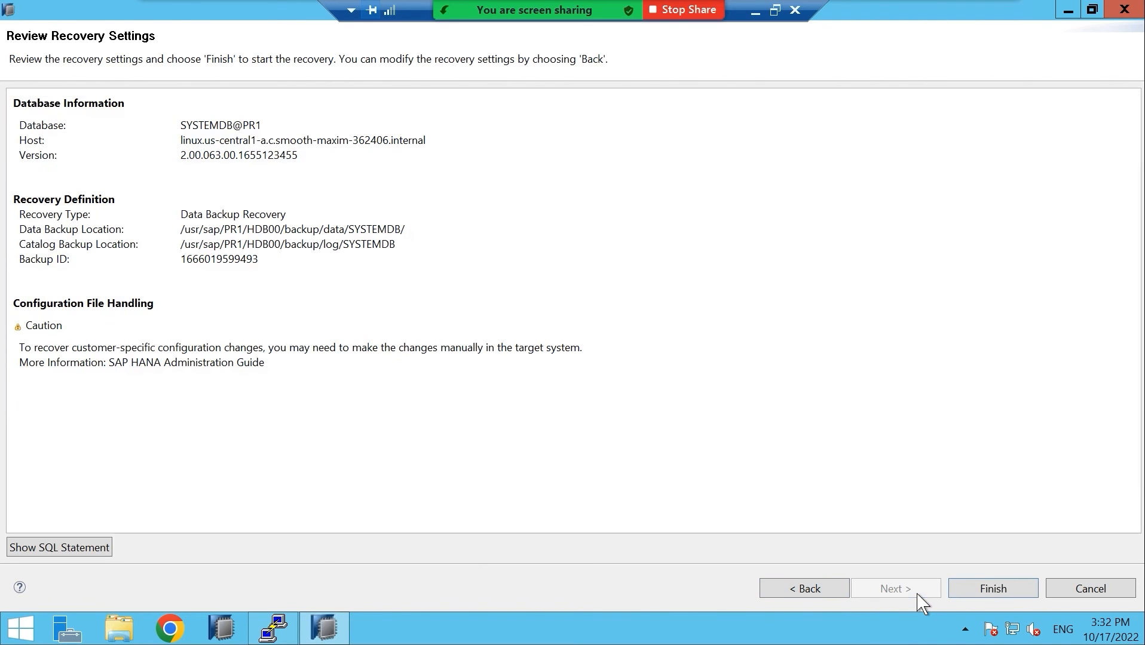
{"action": "left_click", "coordinate": [994, 590]}
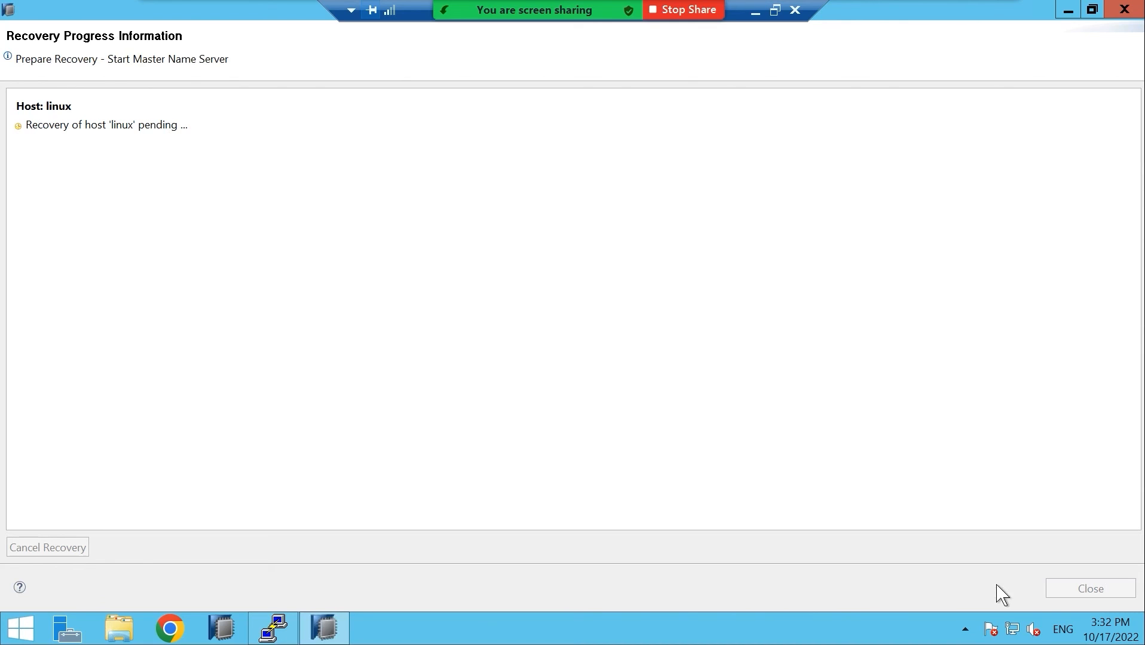